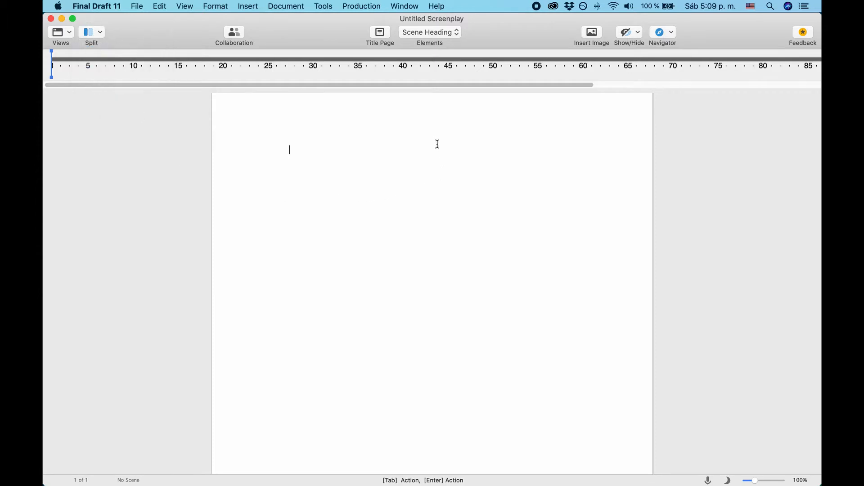
# Step: Examine the available script element types, the show/hide options and the Navigator's Scenes list for the blank screenplay
pyautogui.click(381, 33)
pyautogui.click(53, 19)
pyautogui.click(456, 33)
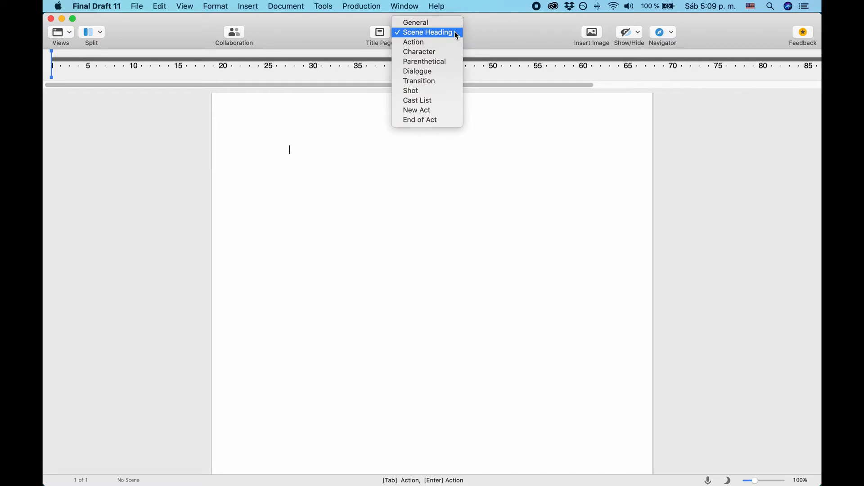
pyautogui.click(502, 35)
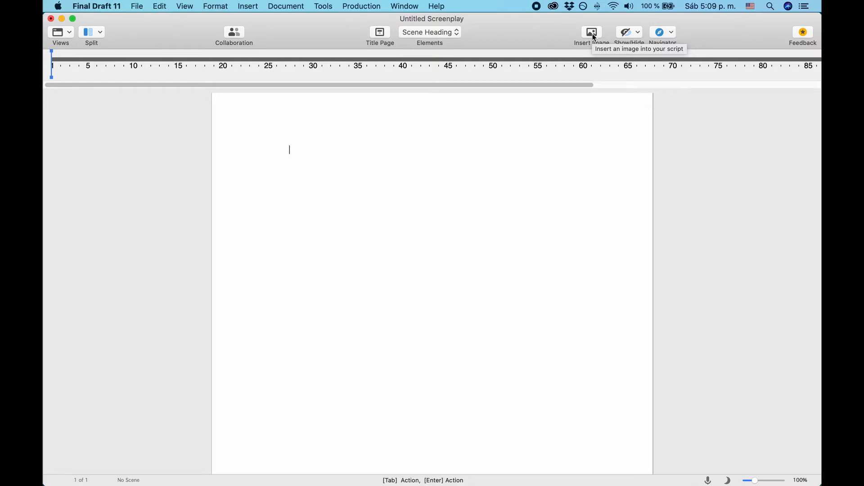
pyautogui.click(626, 35)
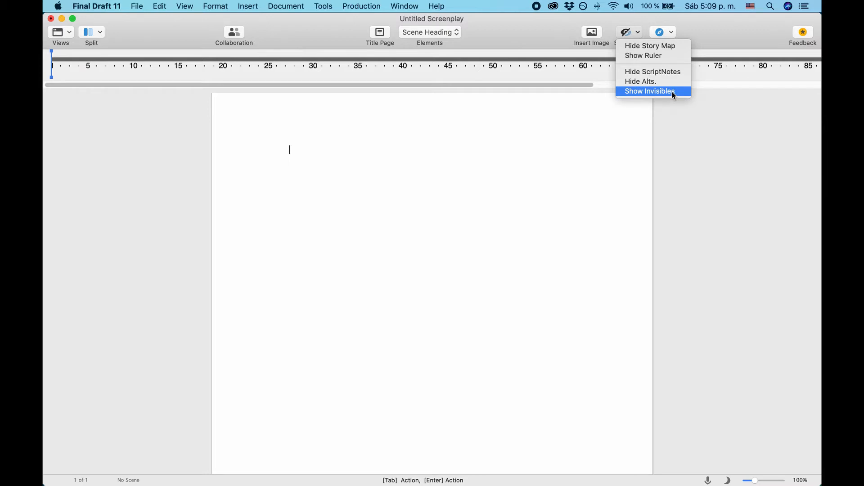
pyautogui.click(630, 32)
pyautogui.click(665, 33)
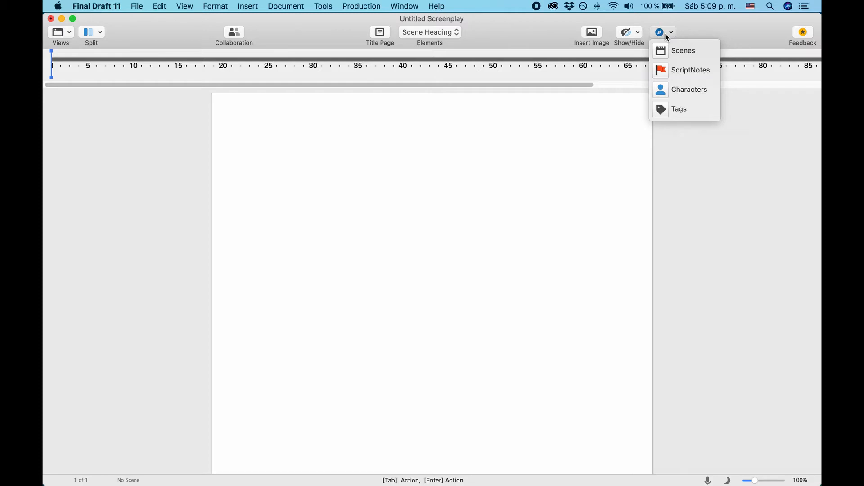
pyautogui.click(674, 50)
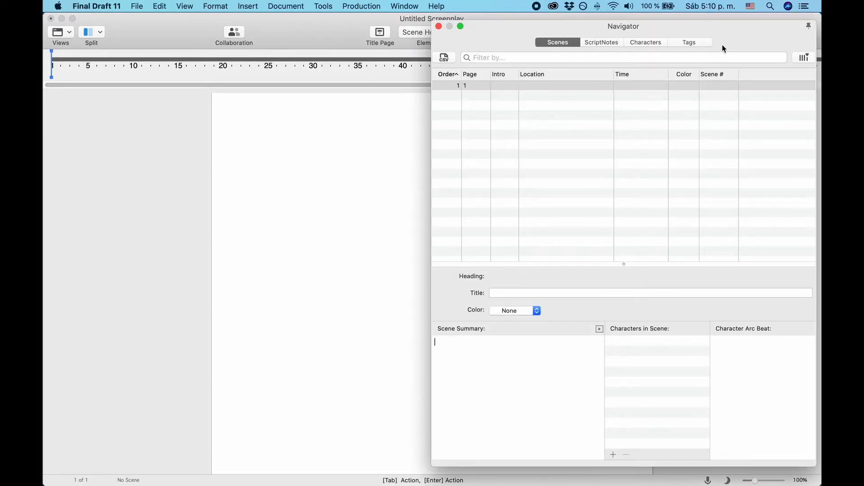
pyautogui.click(438, 26)
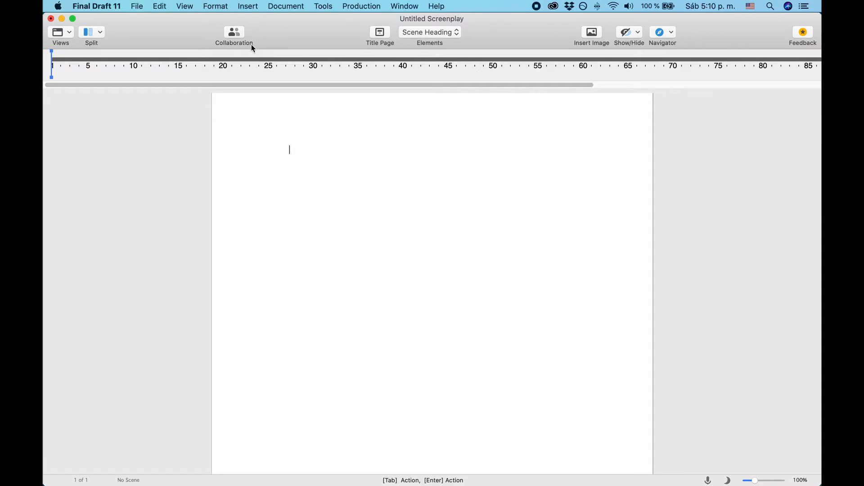
# Step: Examine the Story Map along its full length, the Go To search for scenes and the zoom control
pyautogui.click(804, 32)
pyautogui.hscroll(5, 500, 68)
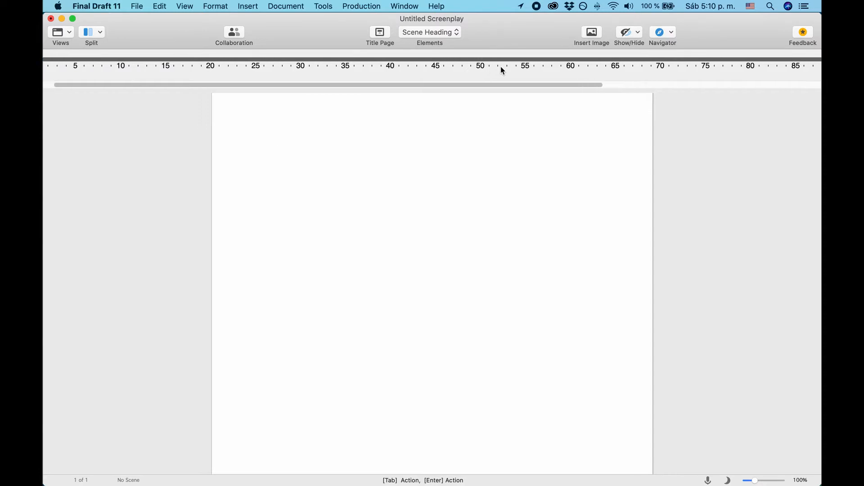
pyautogui.hscroll(10, 502, 70)
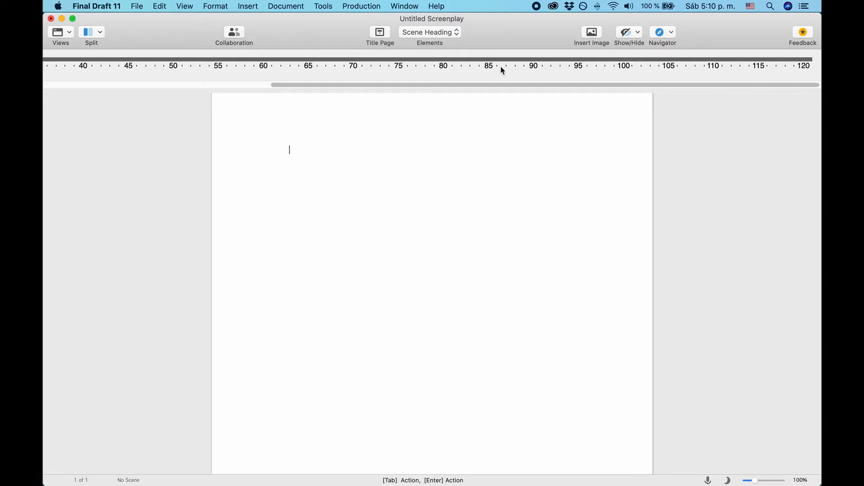
pyautogui.hscroll(-10, 450, 70)
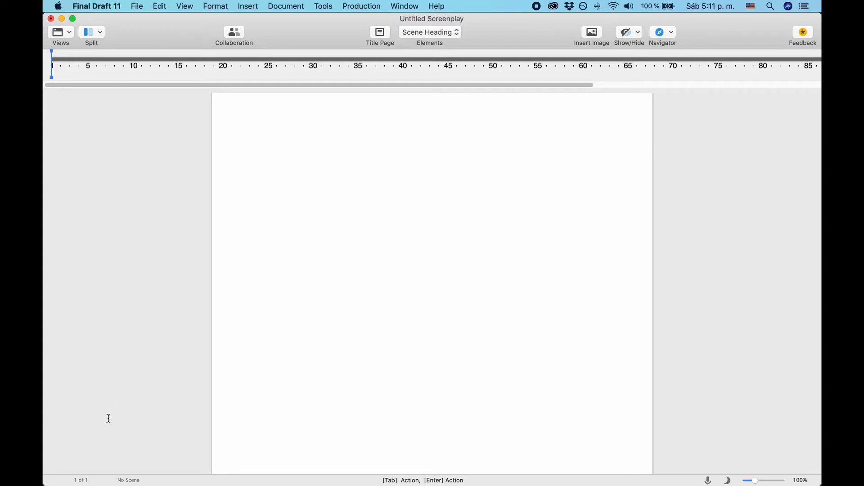
pyautogui.click(128, 480)
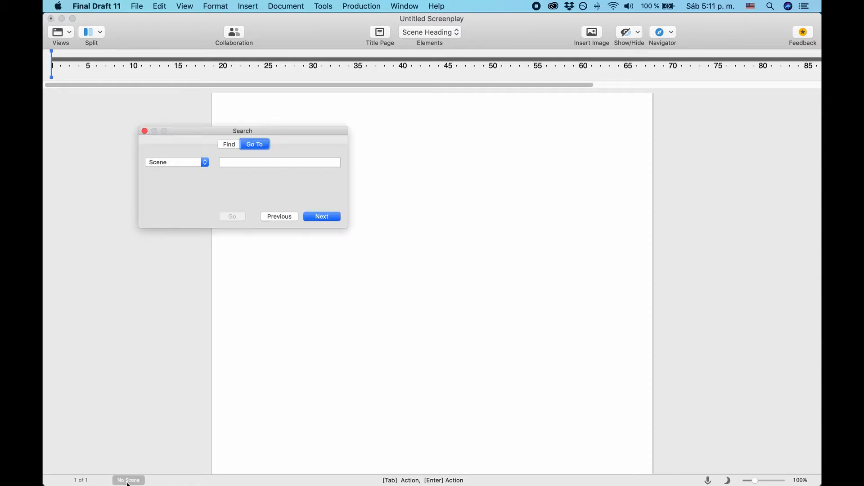
pyautogui.click(144, 131)
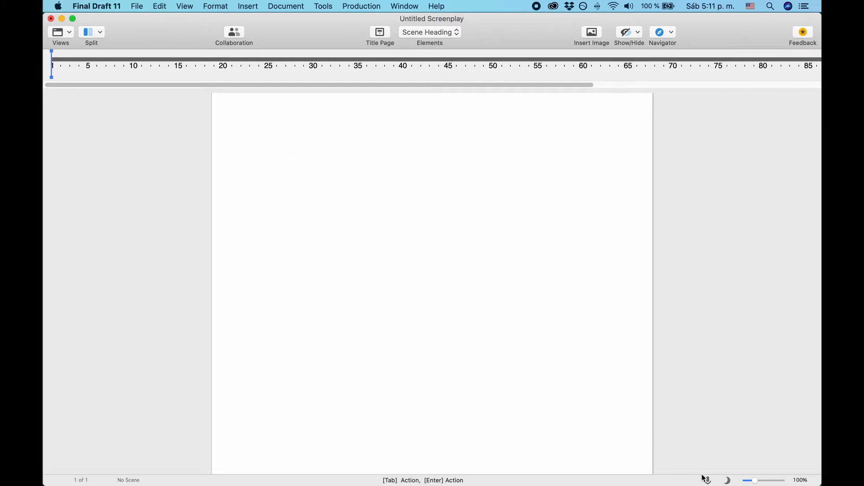
pyautogui.moveTo(754, 481)
pyautogui.mouseDown()
pyautogui.moveTo(766, 482)
pyautogui.moveTo(758, 482)
pyautogui.mouseUp()
# Step: Open the sample script named Script
pyautogui.click(436, 5)
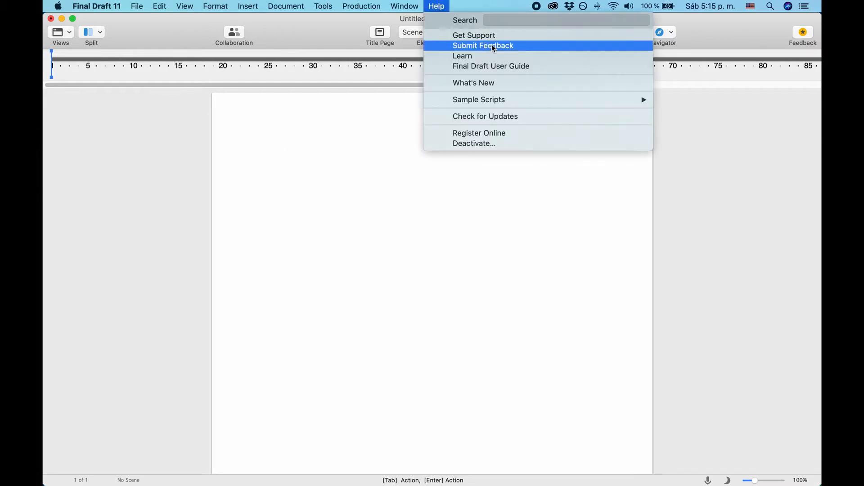
pyautogui.moveTo(574, 105)
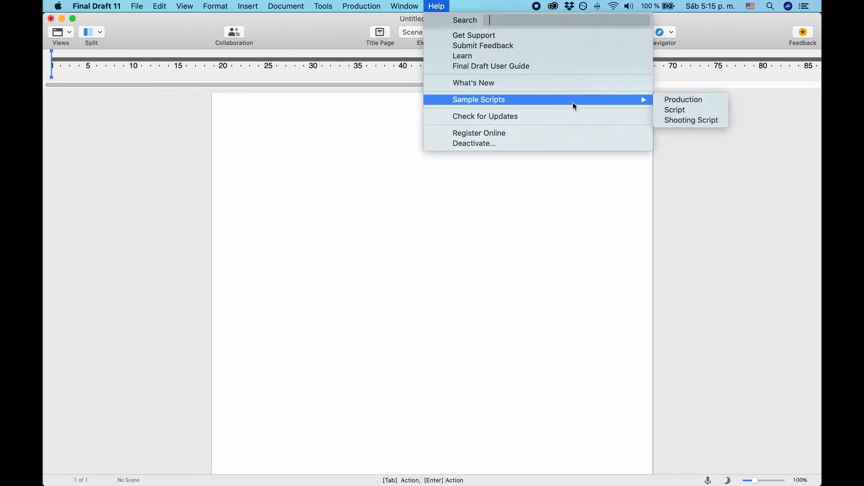
pyautogui.click(687, 109)
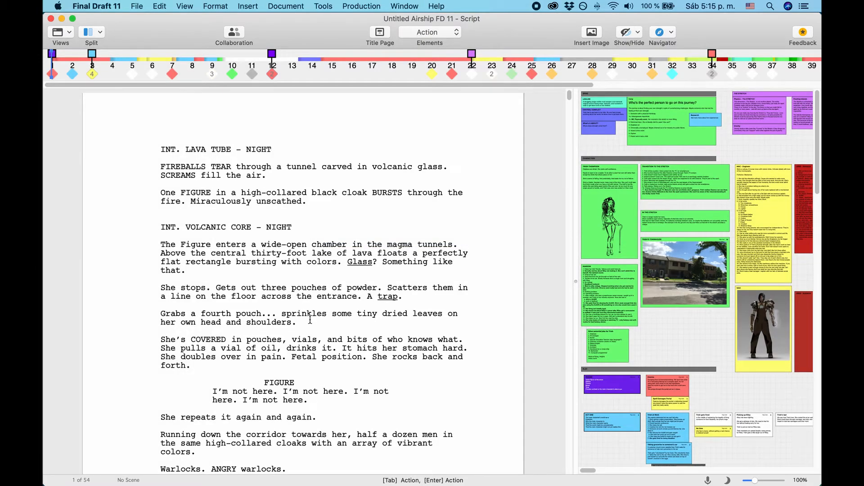
# Step: Go to the end of the sample script, add a blank line after the final action paragraph and undo it
pyautogui.press('super+a')
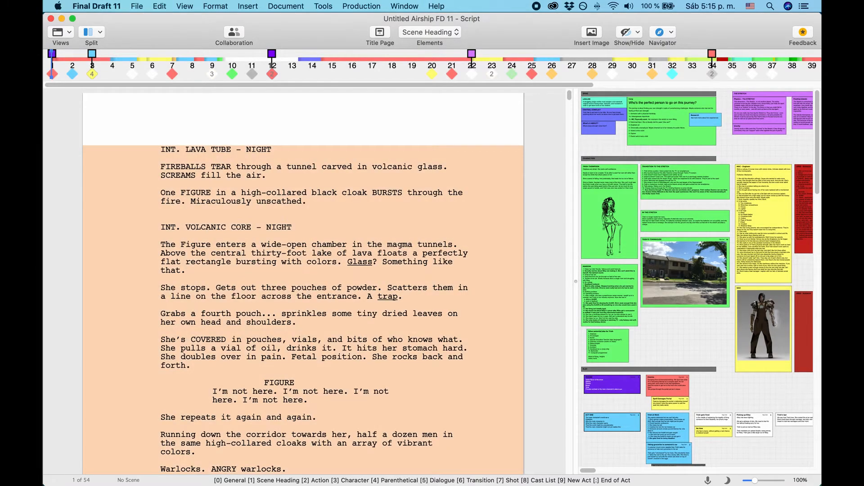
pyautogui.press('super+Down')
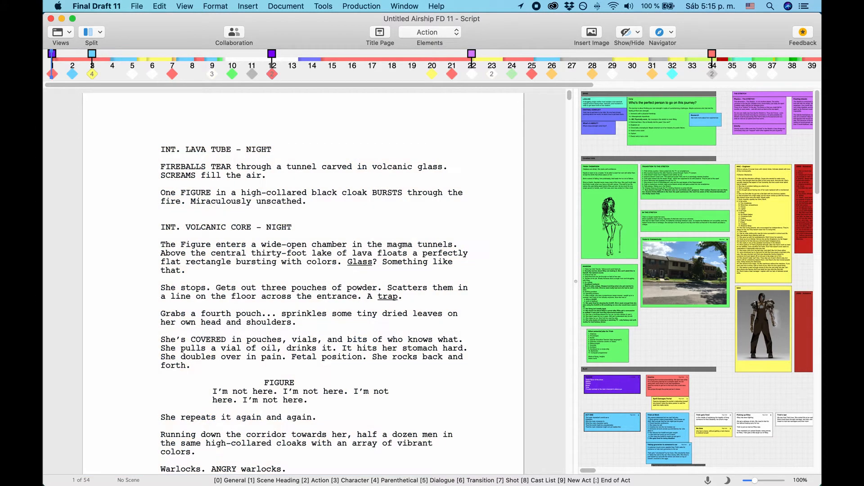
pyautogui.hscroll(1, 511, 69)
pyautogui.hscroll(10, 511, 69)
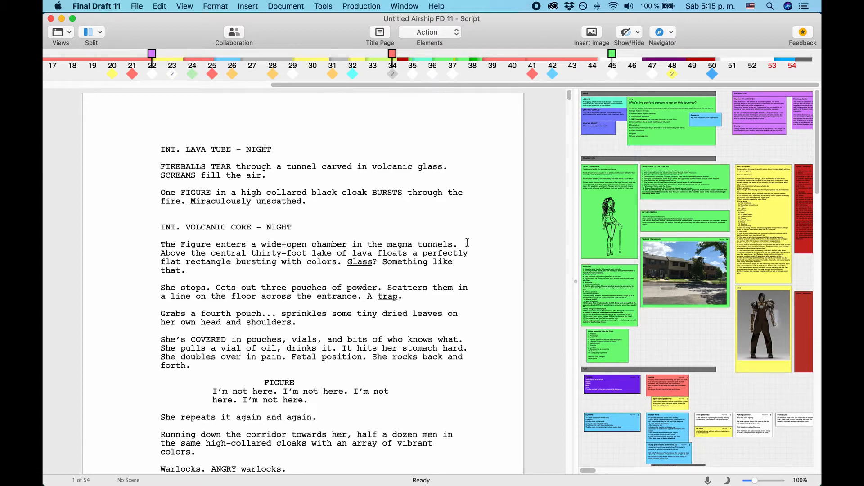
pyautogui.moveTo(570, 95); pyautogui.dragTo(579, 465)
pyautogui.click(384, 394)
pyautogui.press('Return')
pyautogui.press('super+z')
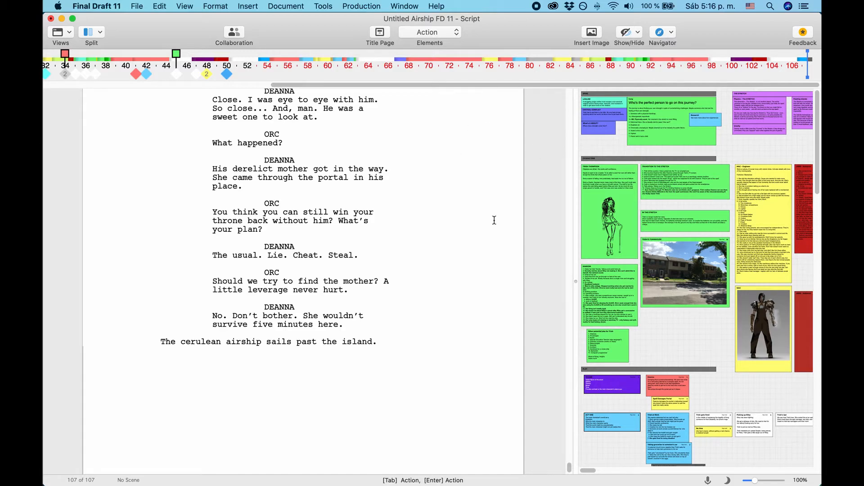
# Step: Append "I'm just going to write a little so that Final Draft will have to change the page break." to "Trish sits up with a groan."
pyautogui.moveTo(569, 468); pyautogui.dragTo(568, 261)
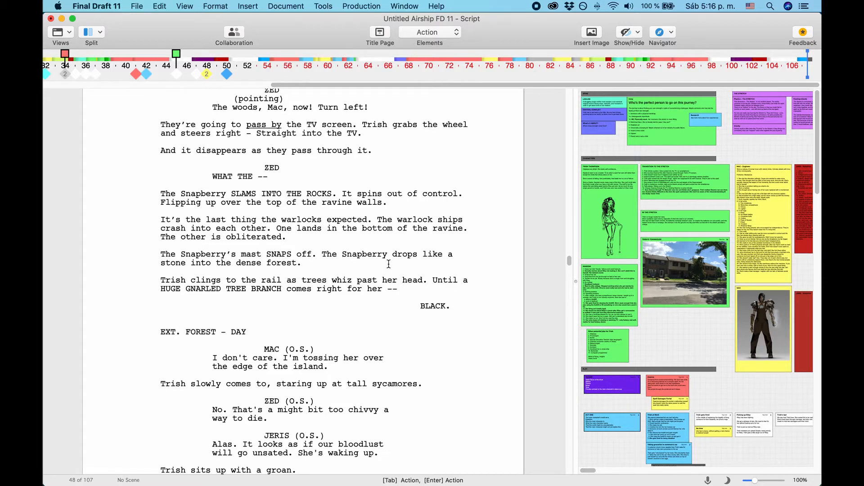
pyautogui.scroll(-10, 388, 261)
pyautogui.click(311, 246)
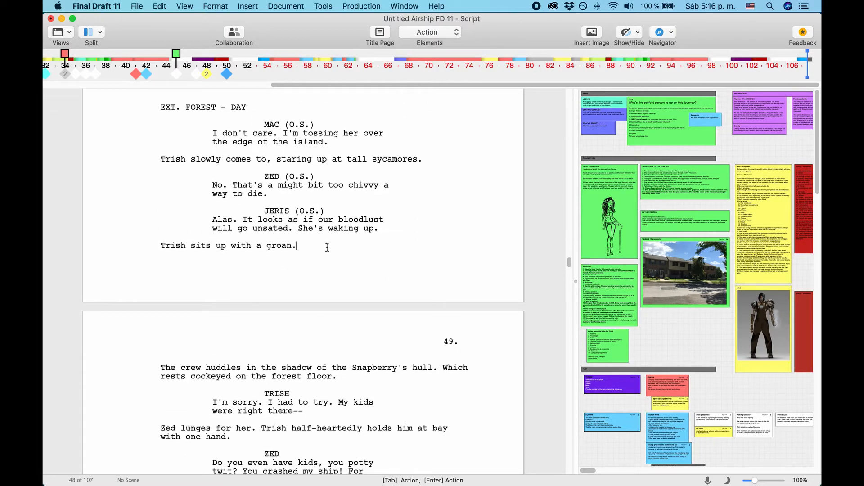
pyautogui.write("I'm just going to write a little so that F")
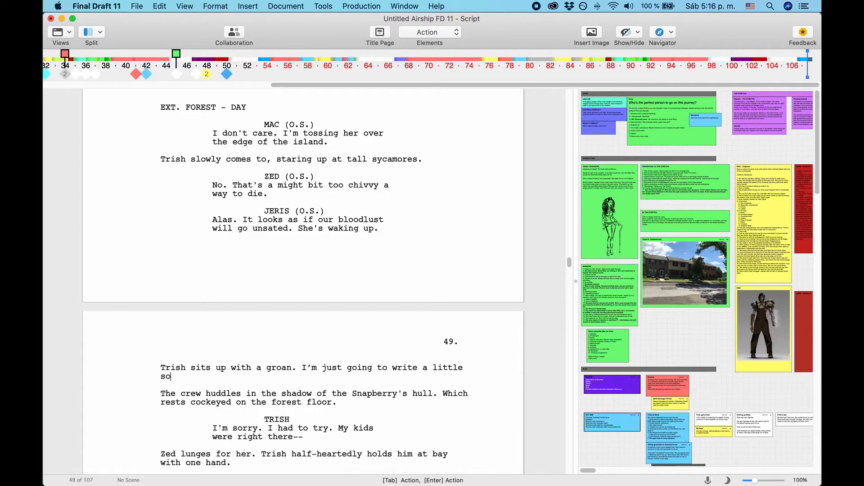
pyautogui.write('inal Draft will have to')
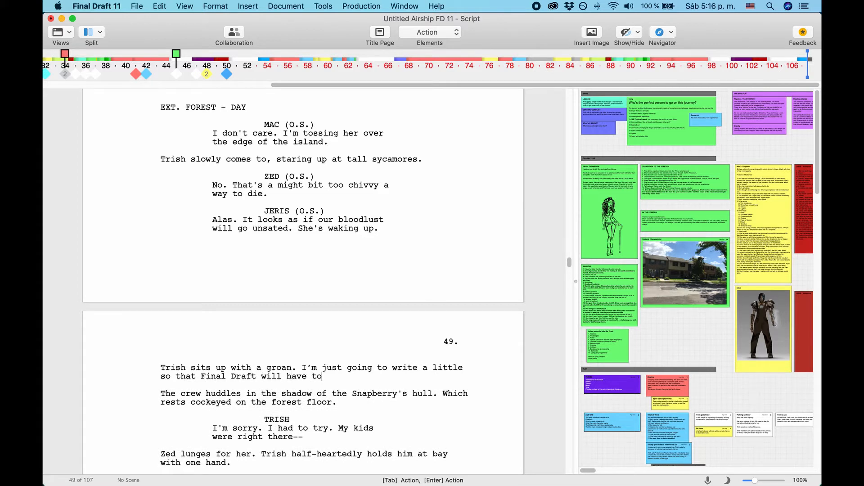
pyautogui.write(' change the page break.')
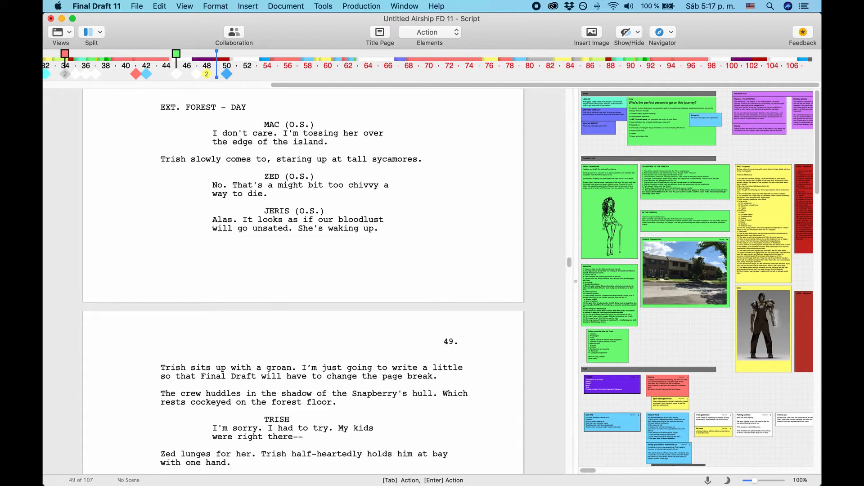
# Step: Insert an empty Scene Heading on page 50 after the Jeris line "would agree with that sentiment."
pyautogui.scroll(-2, 362, 245)
pyautogui.scroll(-12, 362, 244)
pyautogui.scroll(-20, 321, 361)
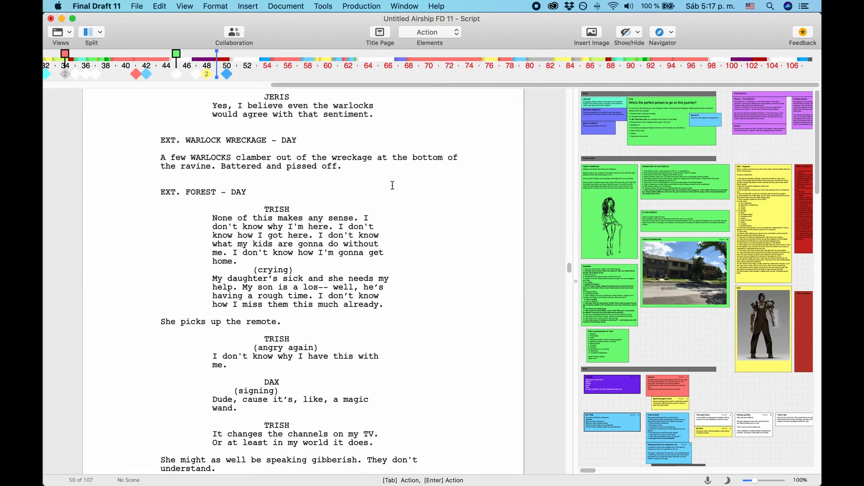
pyautogui.click(381, 114)
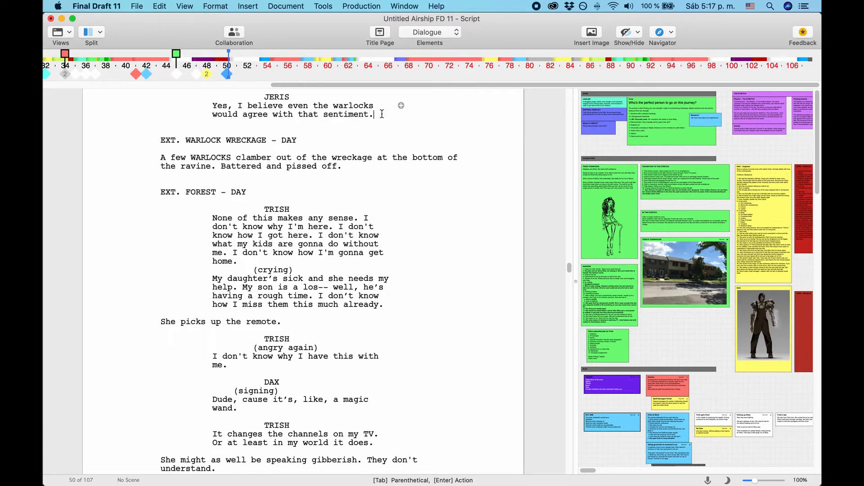
pyautogui.press('Return')
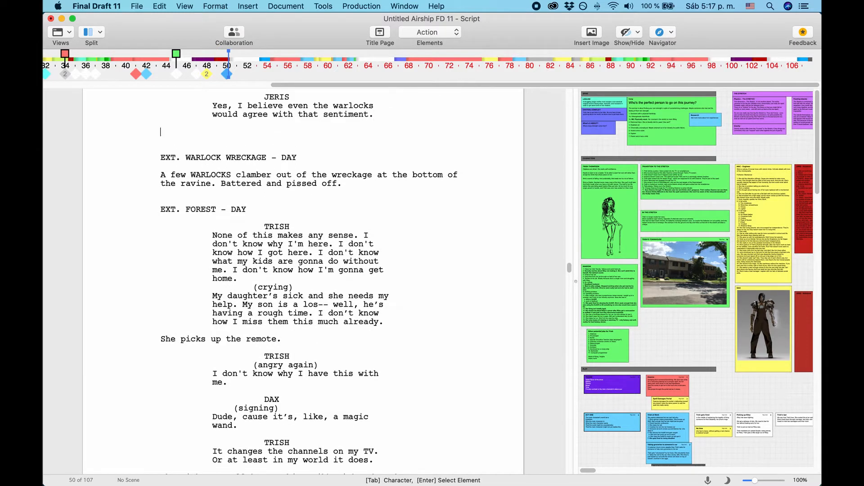
pyautogui.press('Return')
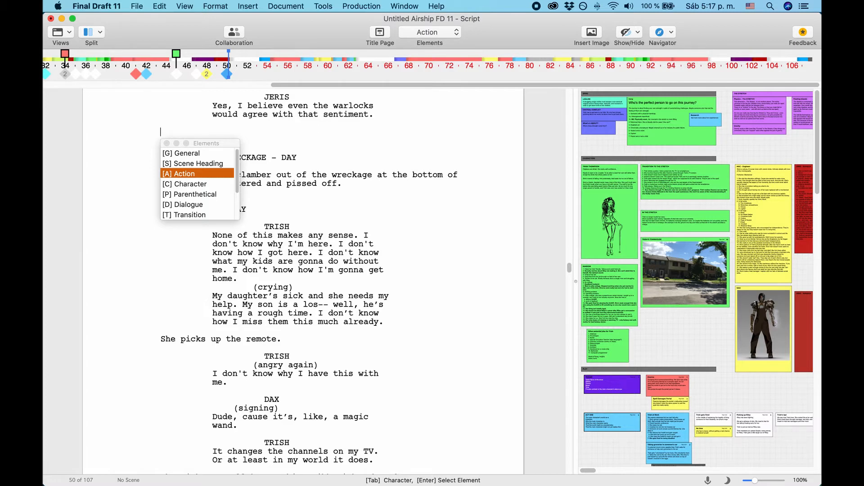
pyautogui.press('Up')
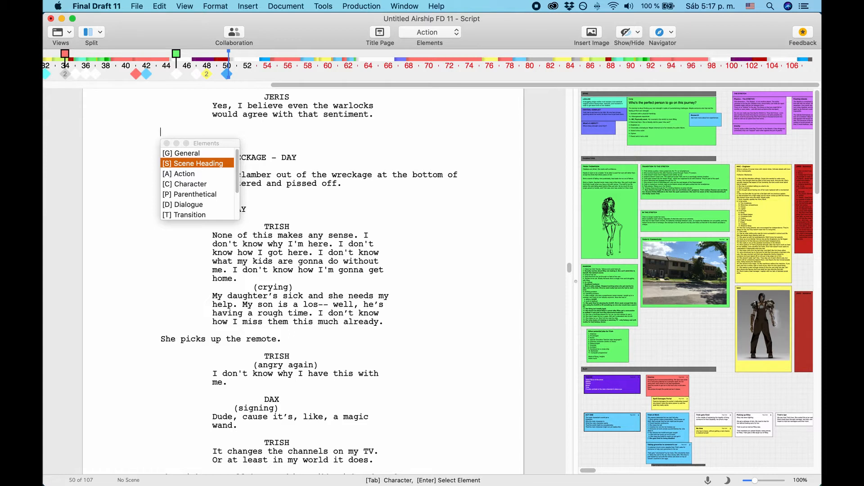
pyautogui.press('Return')
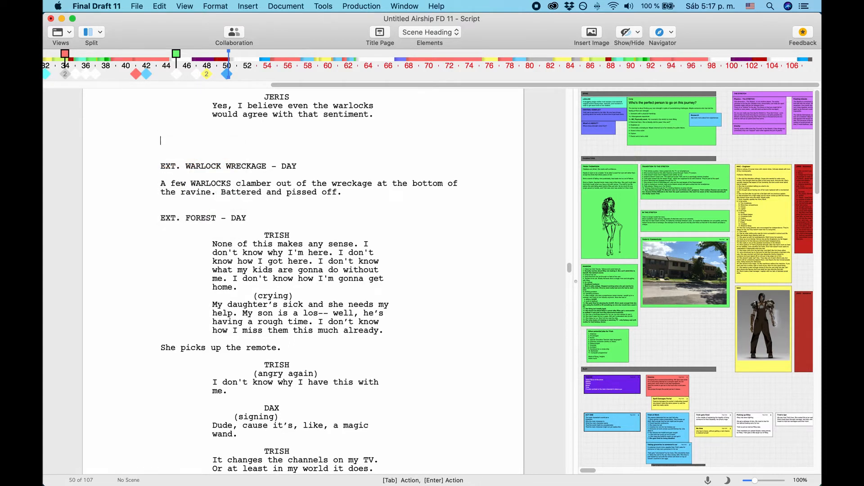
# Step: Write the scene heading "INT. AIRSHIP DECK - DAY" using the suggested location and time of day, and start an action line below it
pyautogui.write('INT.')
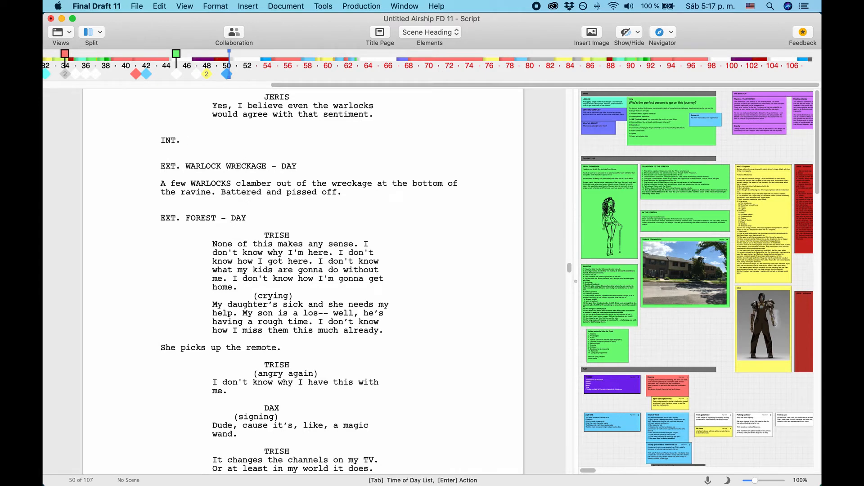
pyautogui.write(' AIR')
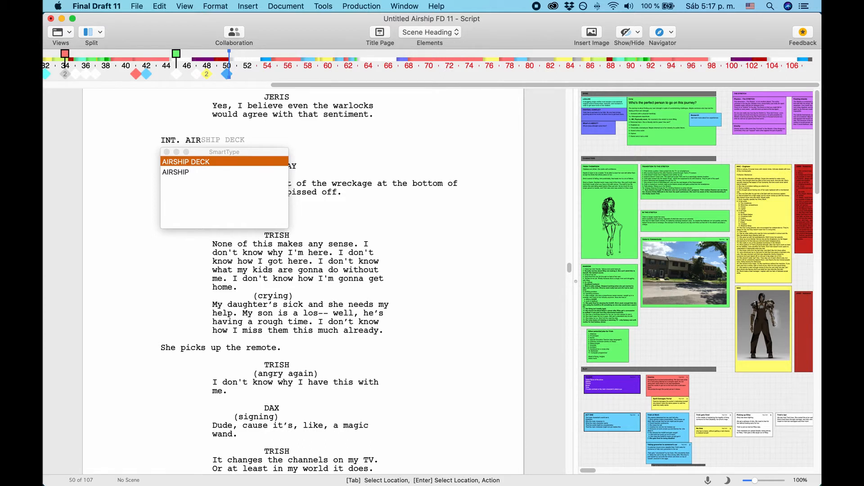
pyautogui.press('Return')
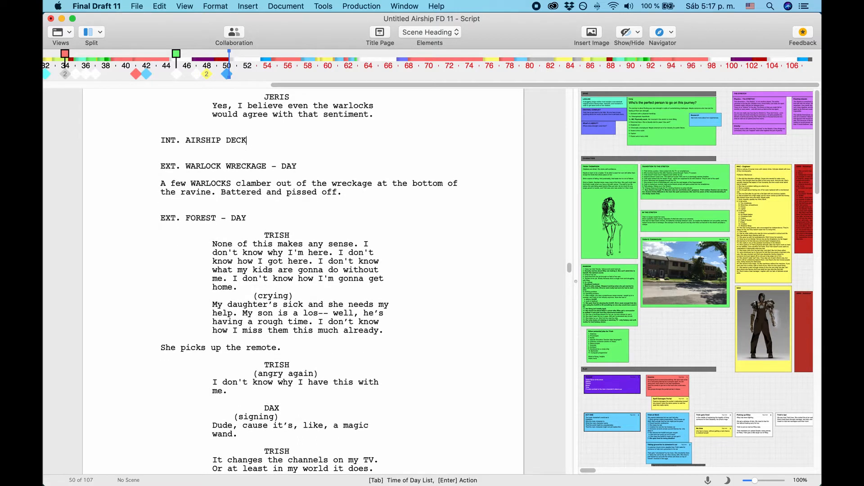
pyautogui.press('Tab')
pyautogui.press('Return')
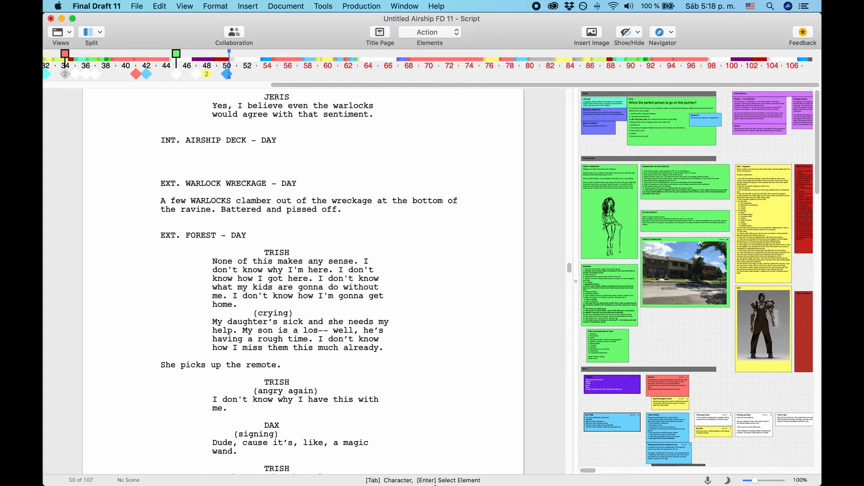
# Step: Change the empty action line below the INT. AIRSHIP DECK - DAY heading to the New Act element
pyautogui.click(452, 32)
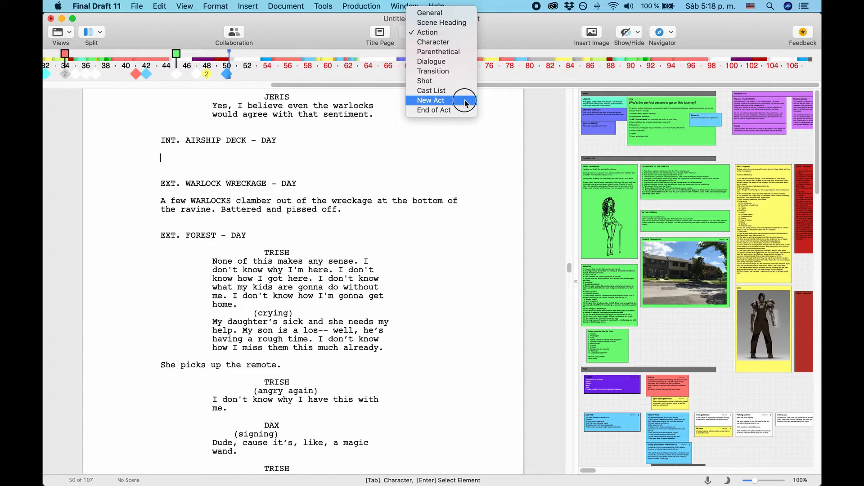
pyautogui.click(464, 99)
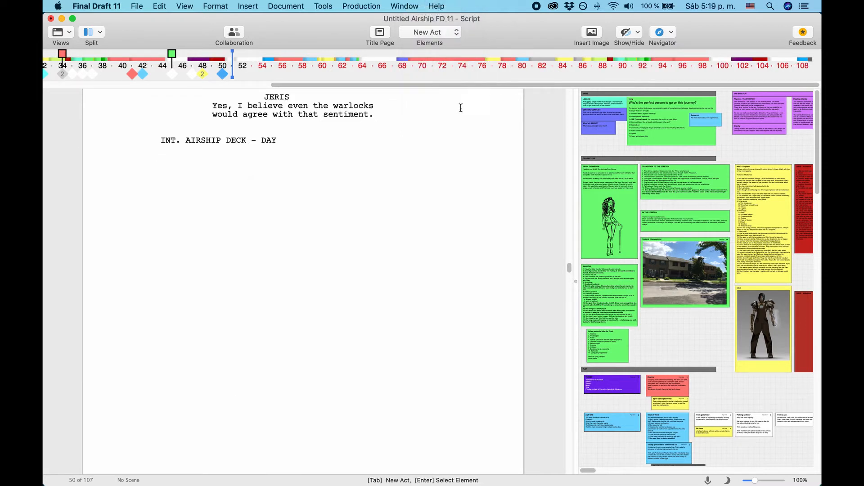
# Step: Enter "ACT ONE" as the text of the new act heading above EXT. WARLOCK WRECKAGE - DAY on page 51
pyautogui.scroll(-10, 493, 194)
pyautogui.write('ACT ONE')
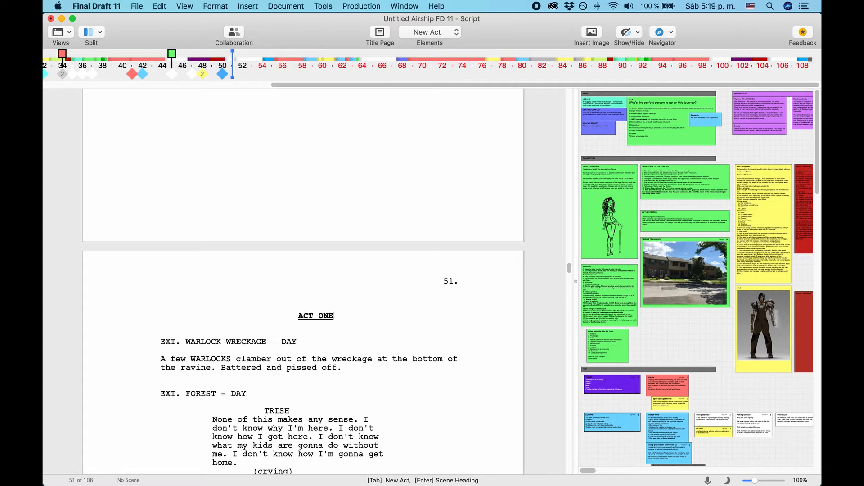
# Step: Display the script in Normal View to compare its page break, and return it to Page View
pyautogui.click(63, 37)
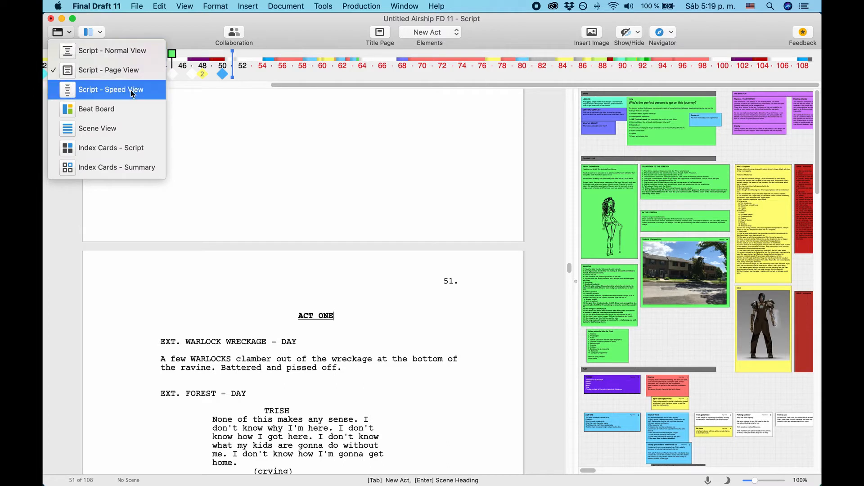
pyautogui.click(137, 53)
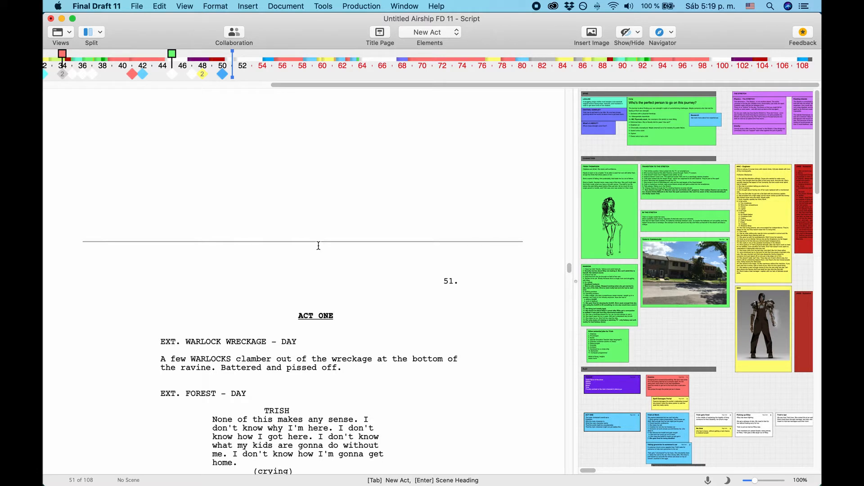
pyautogui.click(69, 33)
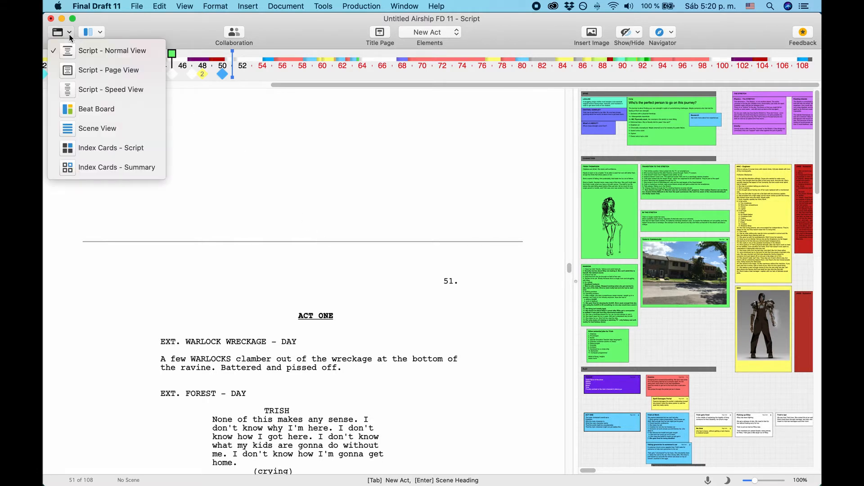
pyautogui.click(117, 71)
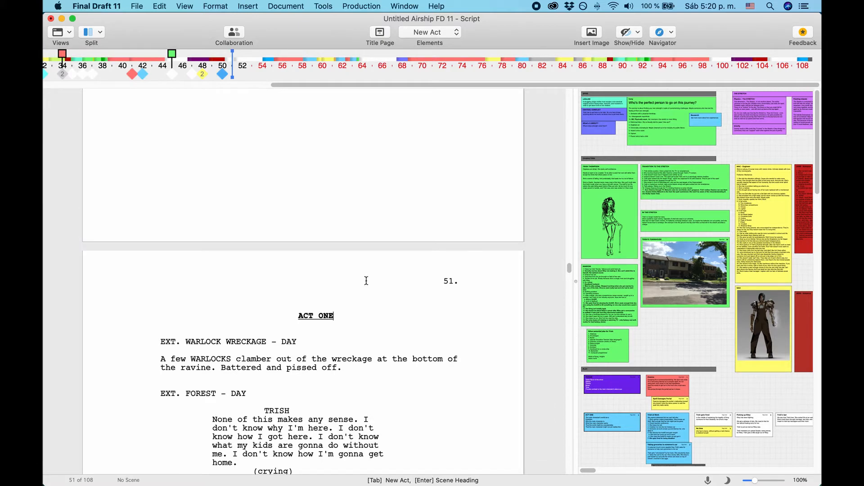
# Step: Display the script in Speed View around the page 51 to 52 break, after Zed's line "NO! You hang on to it."
pyautogui.scroll(-10, 360, 278)
pyautogui.scroll(-7, 359, 275)
pyautogui.click(65, 32)
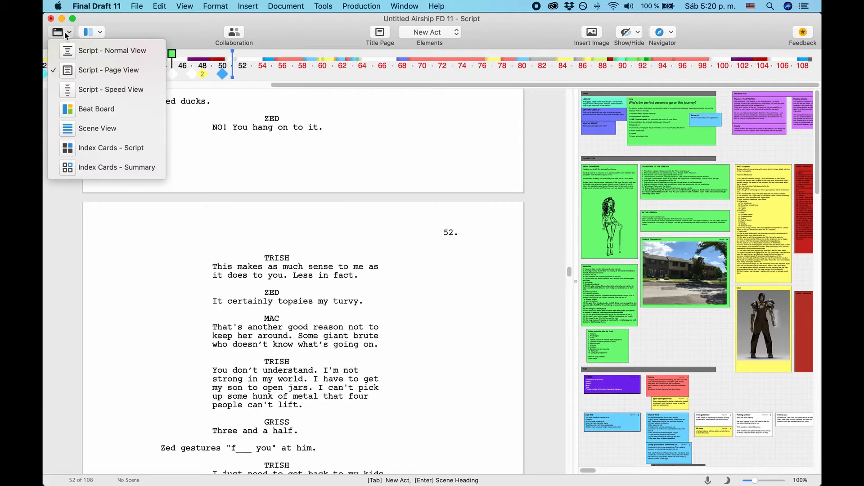
pyautogui.click(104, 88)
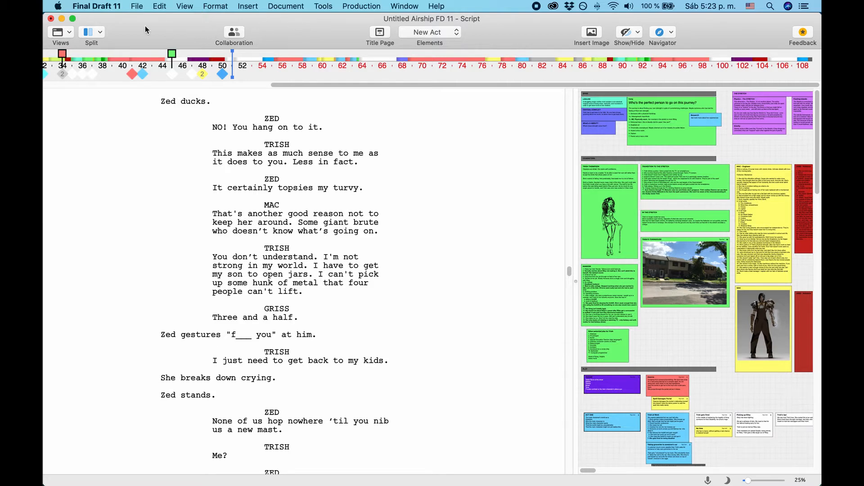
# Step: Switch the Beat Board pane to Scene View and try to move the INT. LAVA TUBE - NIGHT scene further down the list
pyautogui.click(62, 32)
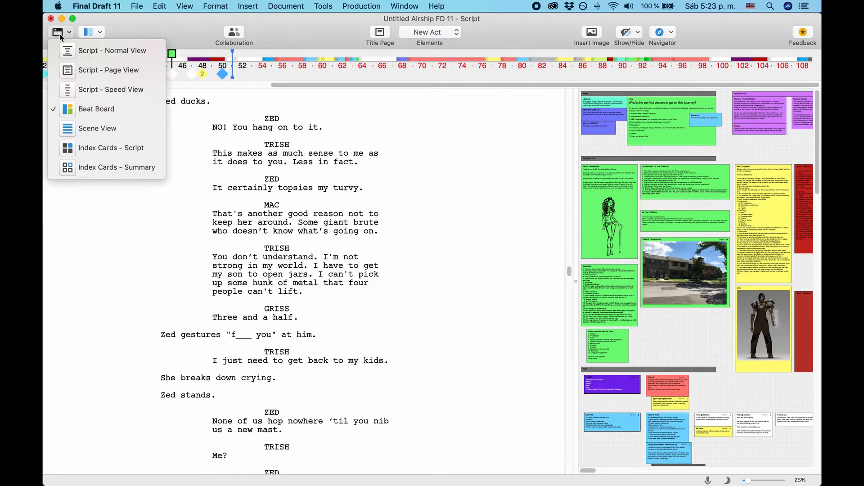
pyautogui.click(107, 129)
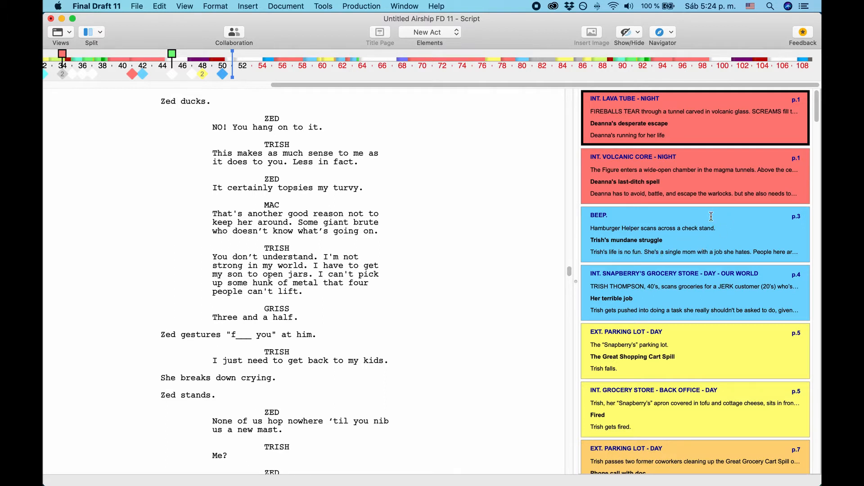
pyautogui.moveTo(661, 118); pyautogui.dragTo(675, 270)
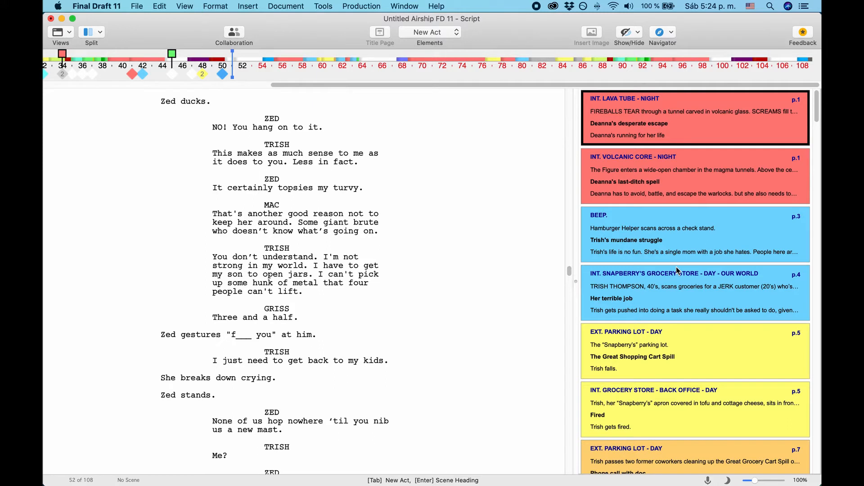
# Step: Show the scenes as Index Cards - Script in the scene list pane, and change that pane to Index Cards - Summary
pyautogui.click(68, 32)
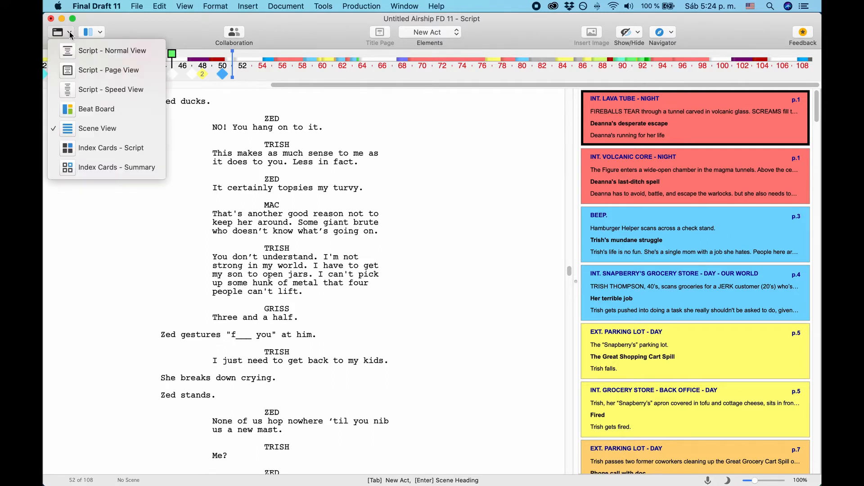
pyautogui.click(134, 151)
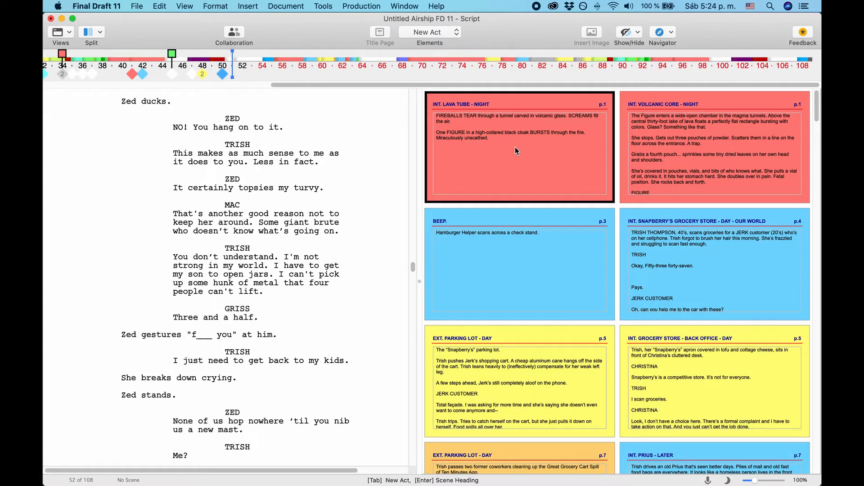
pyautogui.click(66, 34)
pyautogui.click(66, 33)
pyautogui.click(65, 33)
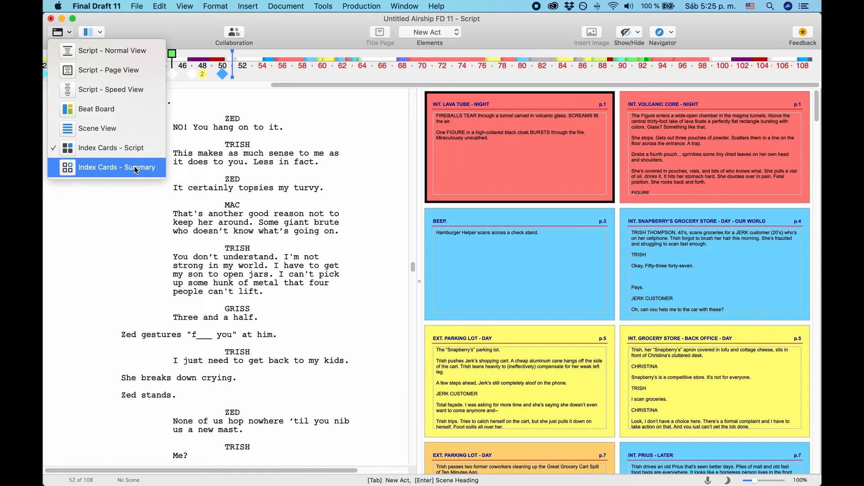
pyautogui.click(135, 169)
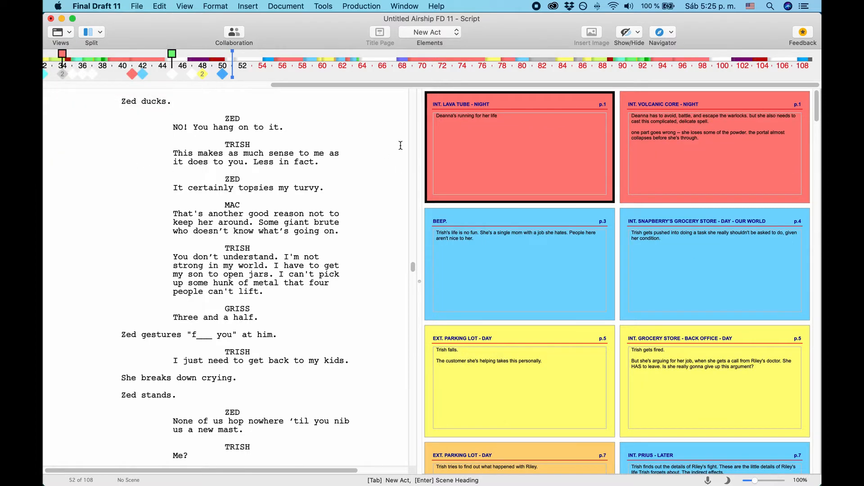
# Step: Highlight the summary text on the INT. LAVA TUBE - NIGHT card and leave the insertion point at its end
pyautogui.click(520, 121)
pyautogui.moveTo(520, 121); pyautogui.dragTo(415, 113)
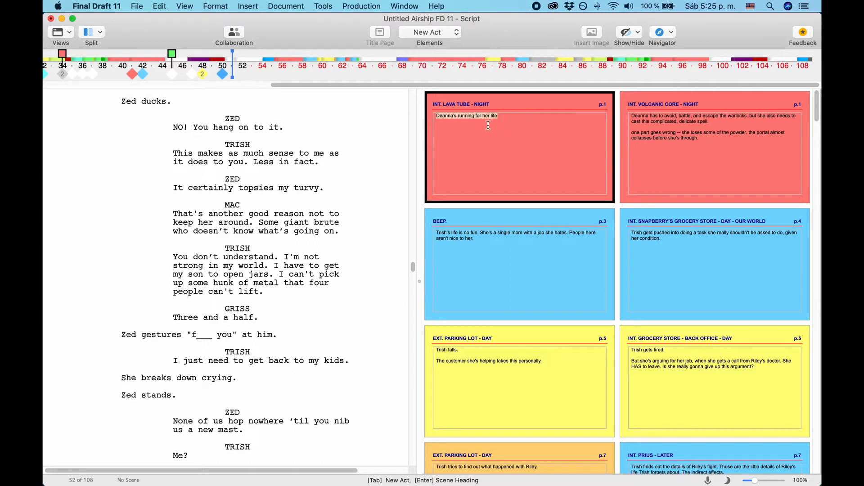
pyautogui.click(515, 125)
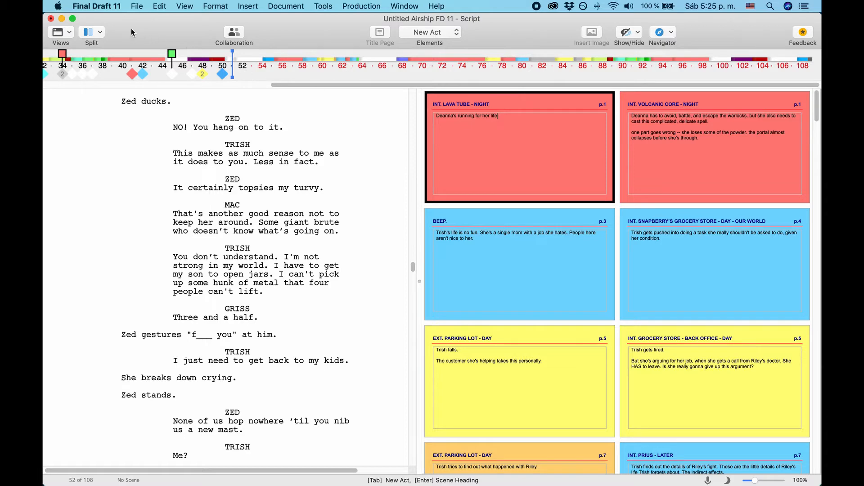
# Step: Return the cards to Index Cards - Script and jump to the INT. LAVA TUBE - NIGHT scene in the script from its card
pyautogui.click(63, 34)
pyautogui.click(125, 145)
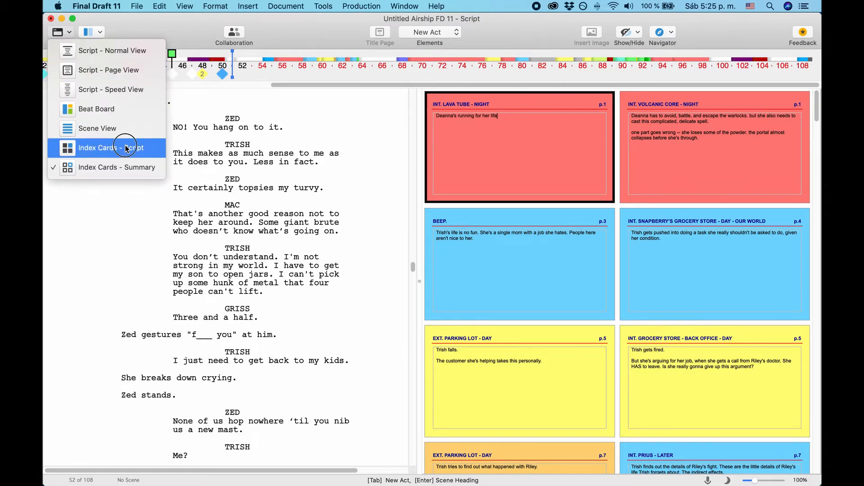
pyautogui.click(499, 145)
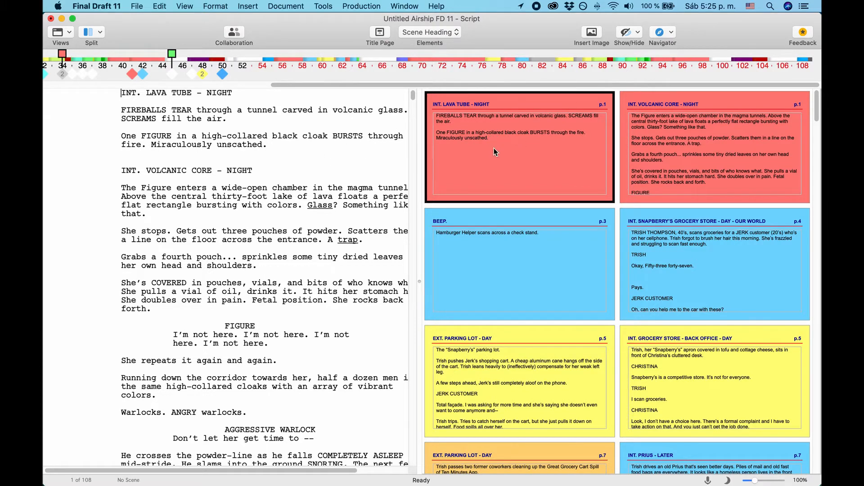
# Step: Set the index cards to Summary View and replace the script pane with the Beat Board
pyautogui.rightClick(477, 154)
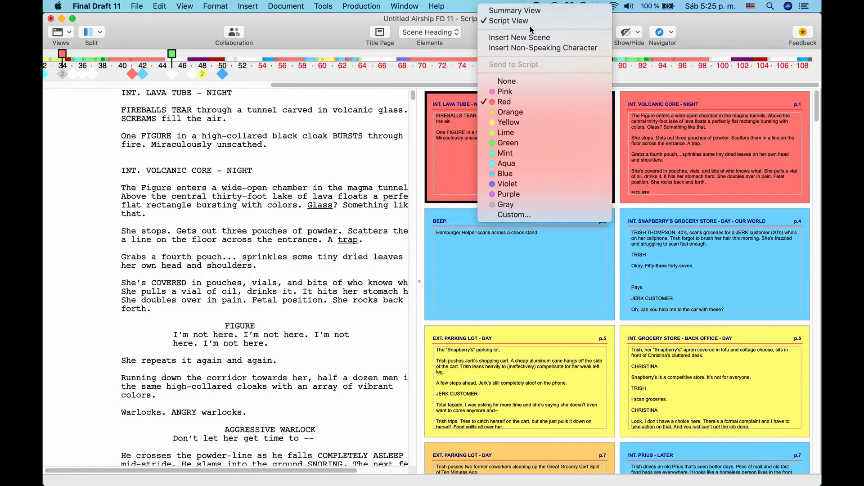
pyautogui.click(530, 11)
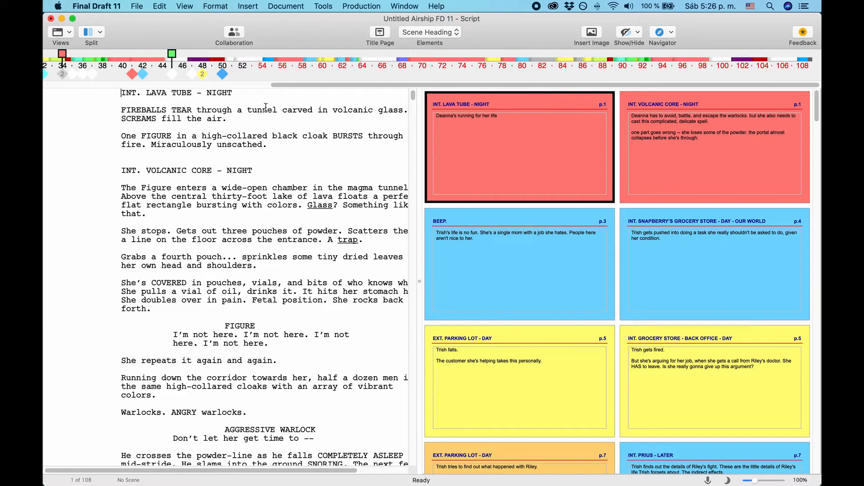
pyautogui.click(62, 34)
pyautogui.click(94, 106)
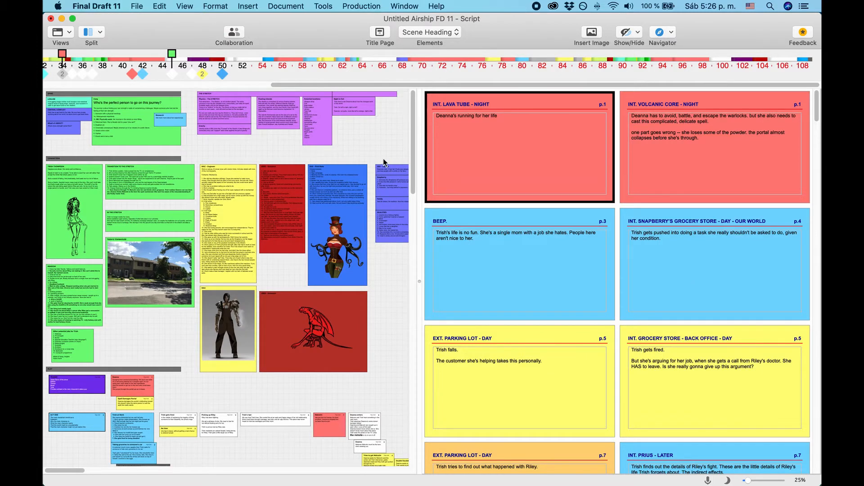
# Step: Show the Beat Board in the index card pane and the script in Page View in the other pane
pyautogui.click(481, 133)
pyautogui.click(66, 35)
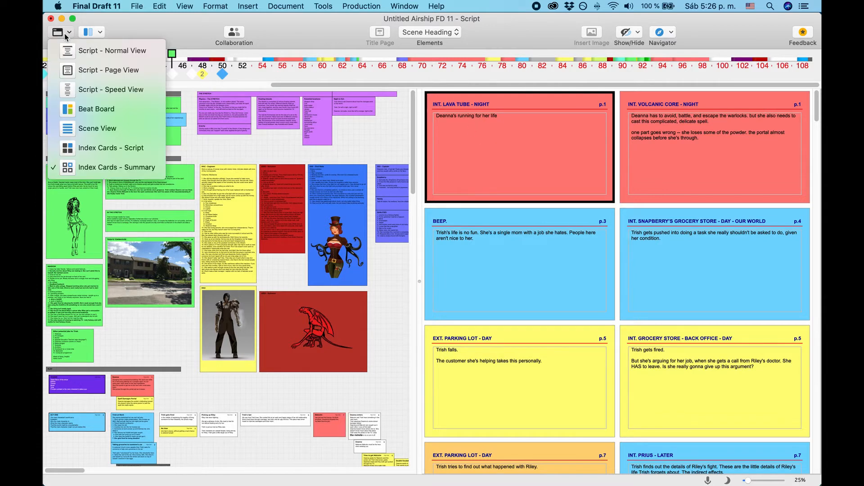
pyautogui.click(84, 111)
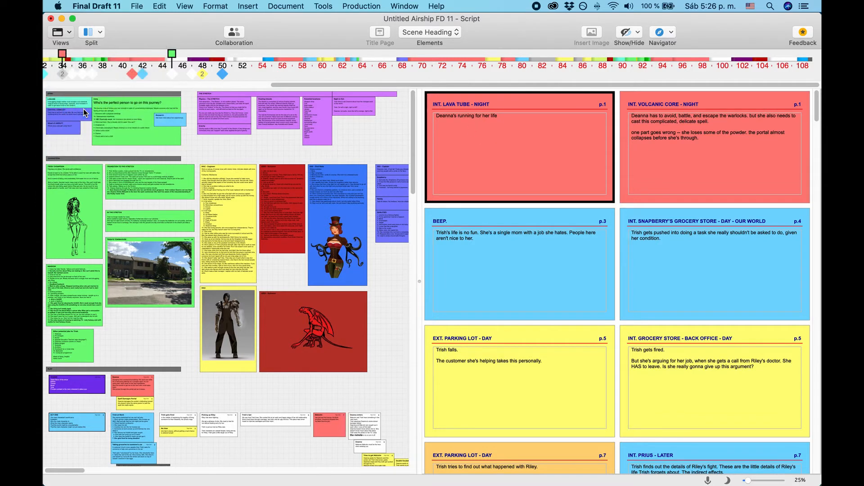
pyautogui.click(66, 34)
pyautogui.click(94, 70)
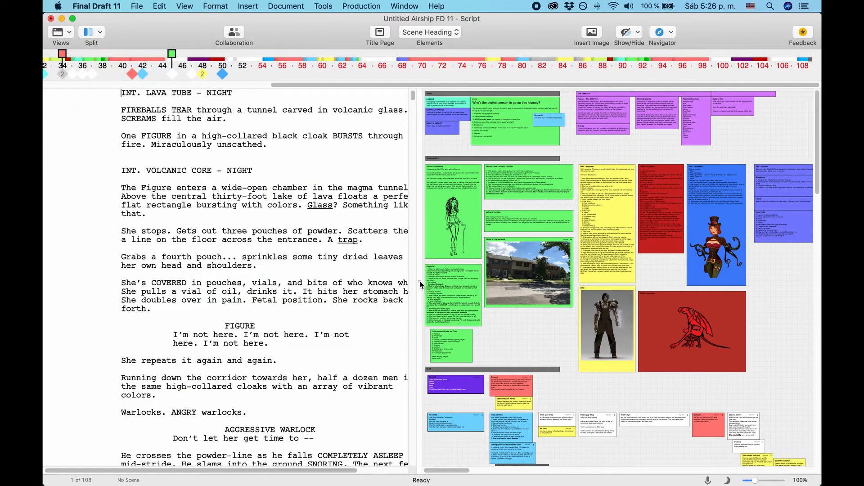
# Step: Create a new beat in an empty area of the Beat Board below the existing cards
pyautogui.scroll(1, 602, 239)
pyautogui.scroll(-1, 602, 238)
pyautogui.scroll(3, 647, 160)
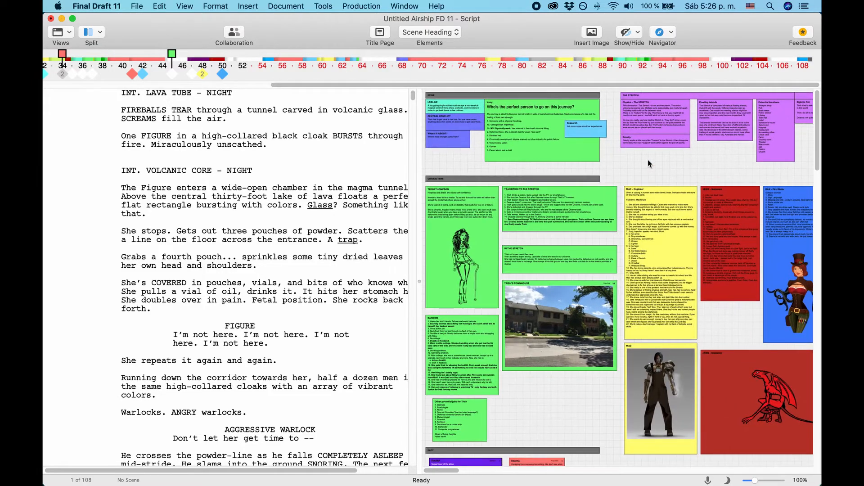
pyautogui.scroll(3, 648, 159)
pyautogui.scroll(-10, 495, 147)
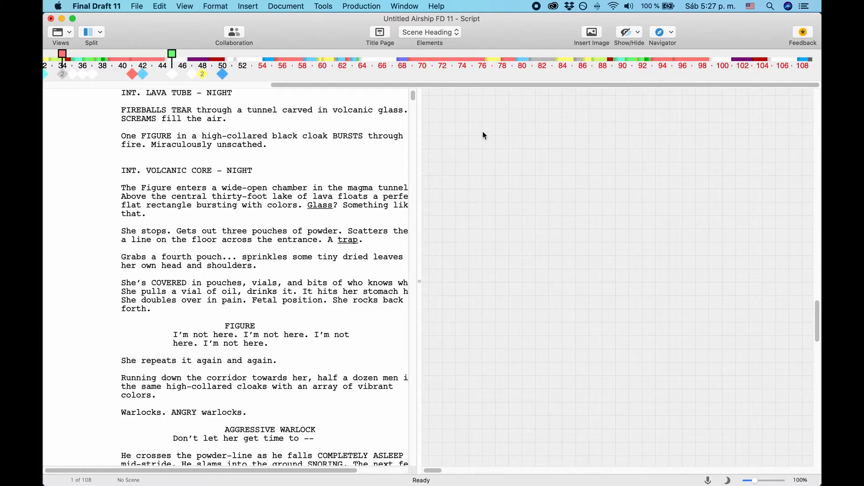
pyautogui.rightClick(482, 131)
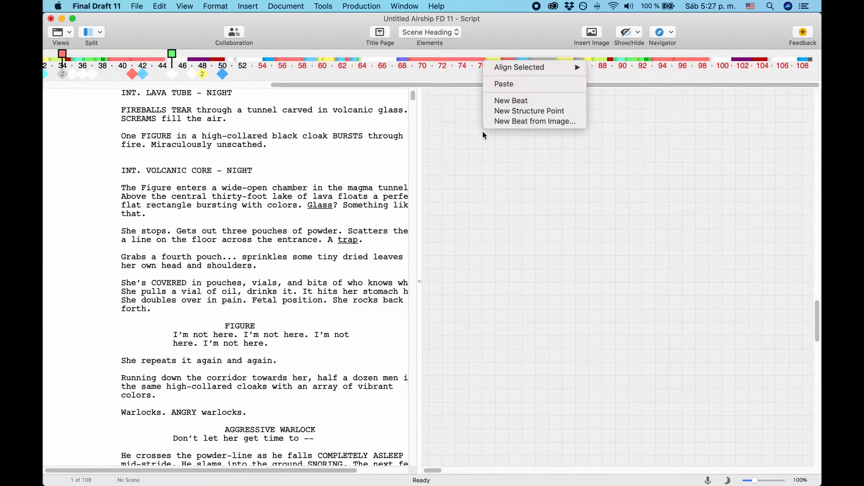
pyautogui.click(554, 103)
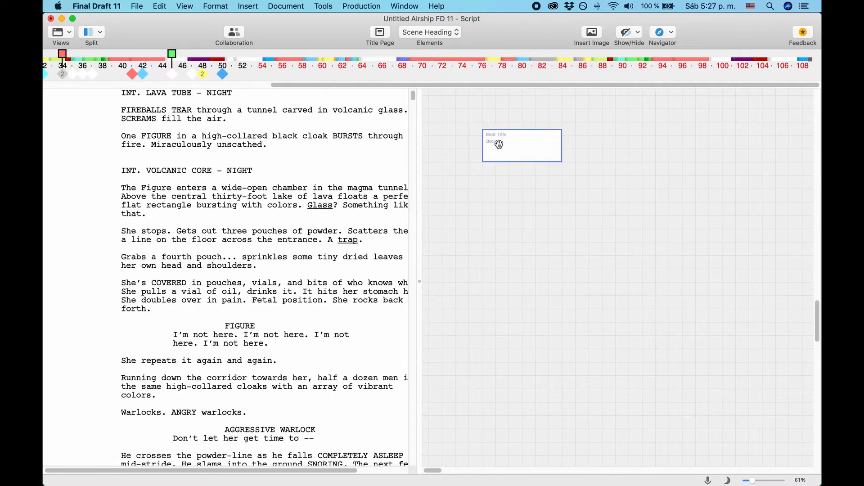
# Step: Add a new structure point beside the blank beat and deselect it
pyautogui.rightClick(596, 131)
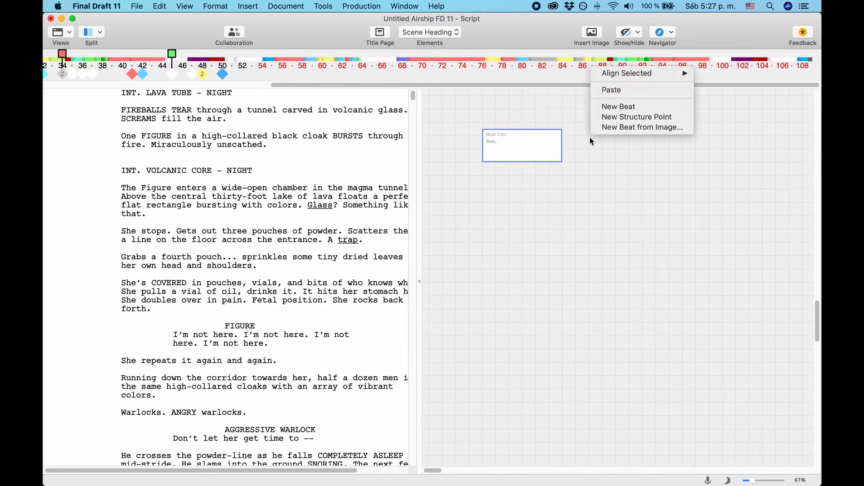
pyautogui.click(637, 117)
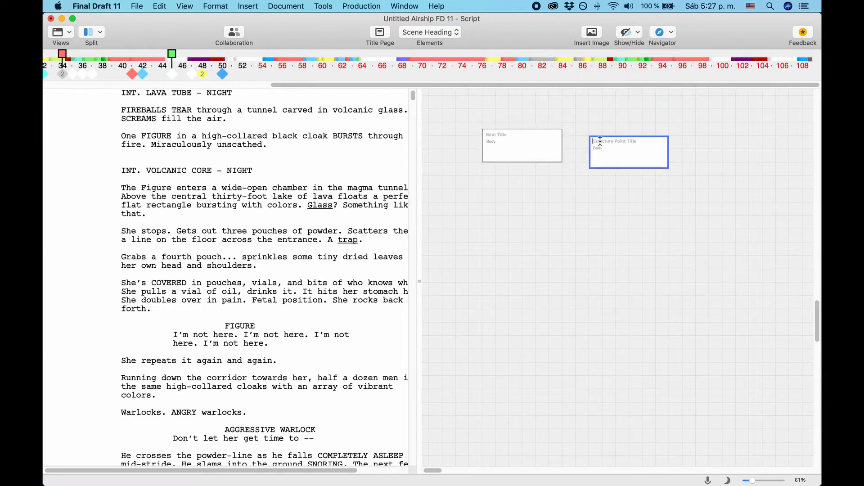
pyautogui.click(609, 224)
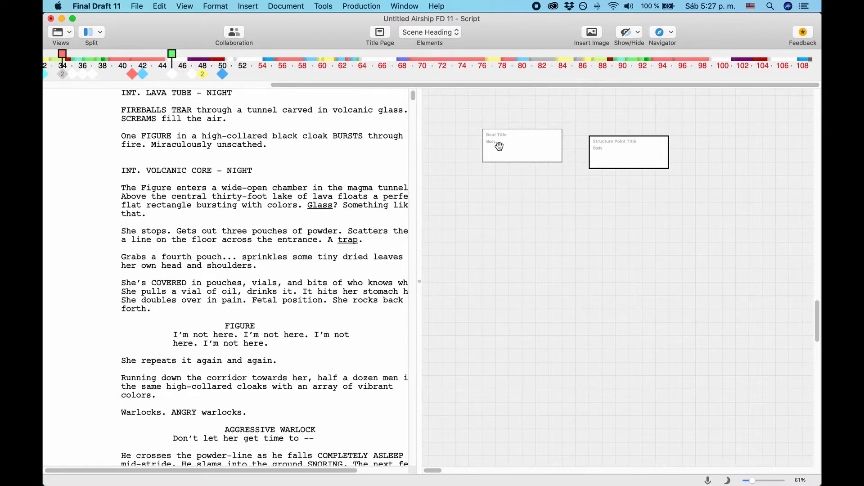
# Step: Place the blank beat on the Story Map at page 62 and the blank structure point at page 64
pyautogui.moveTo(498, 145); pyautogui.dragTo(344, 75)
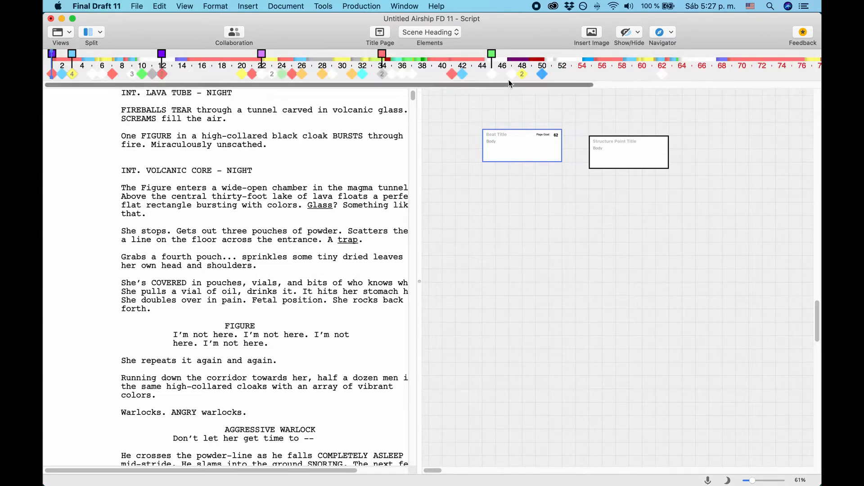
pyautogui.moveTo(660, 74)
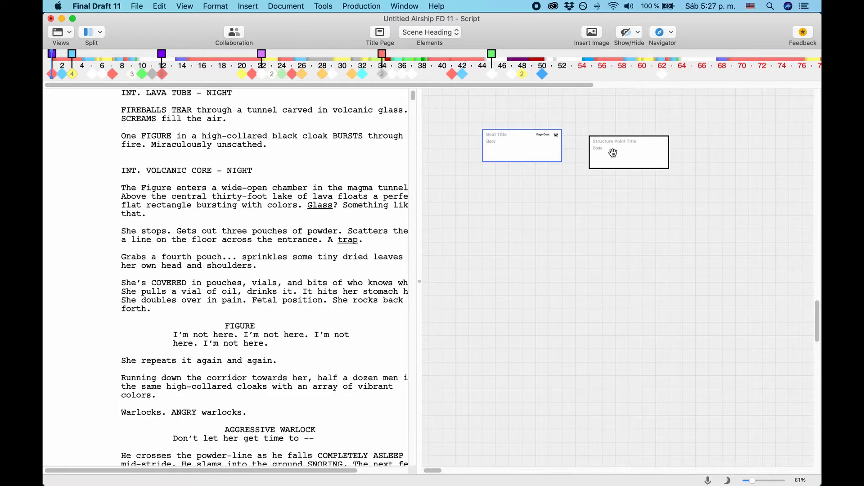
pyautogui.moveTo(612, 153)
pyautogui.mouseDown()
pyautogui.moveTo(642, 68)
pyautogui.moveTo(683, 74)
pyautogui.mouseUp()
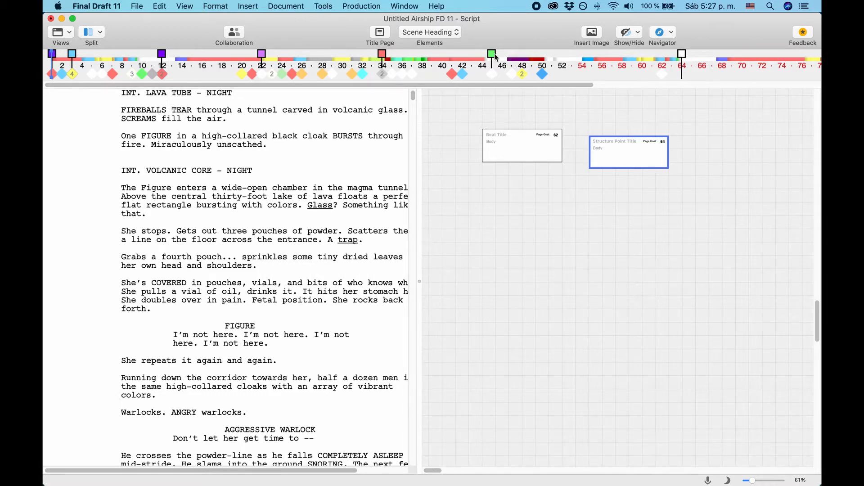
# Step: Show the blank structure point's colour and conversion options, and the Beat Board's option for creating a beat from an image
pyautogui.rightClick(610, 160)
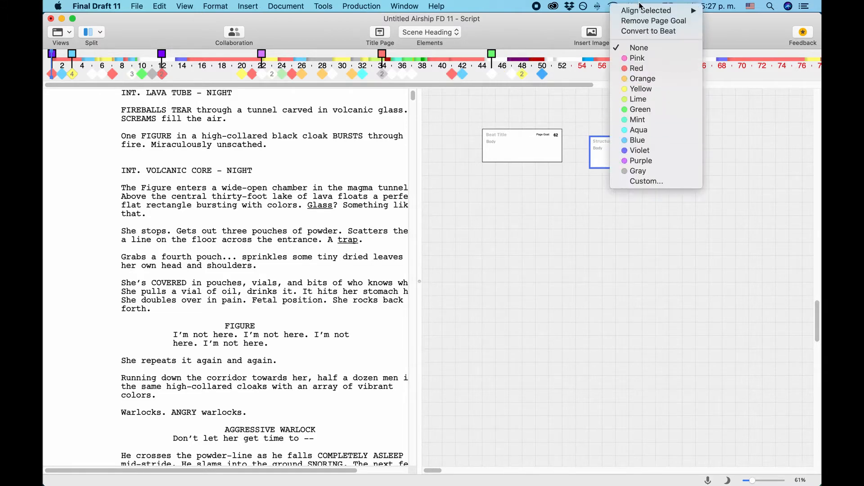
pyautogui.click(649, 228)
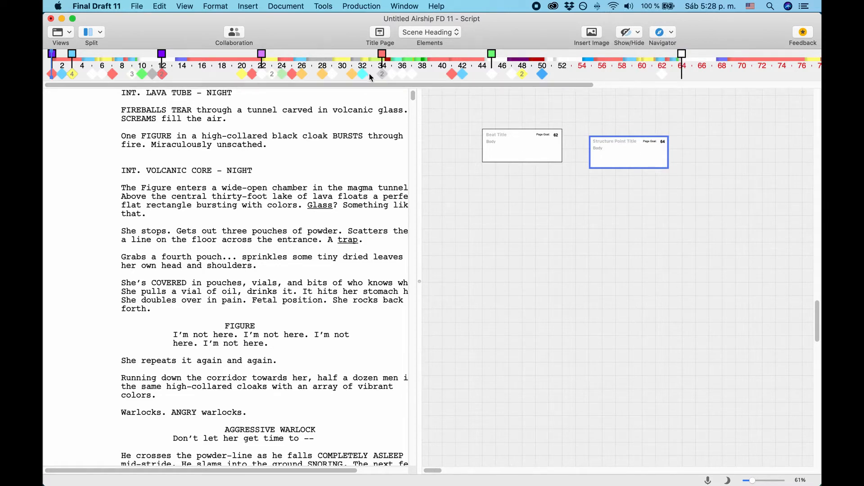
pyautogui.scroll(6, 571, 179)
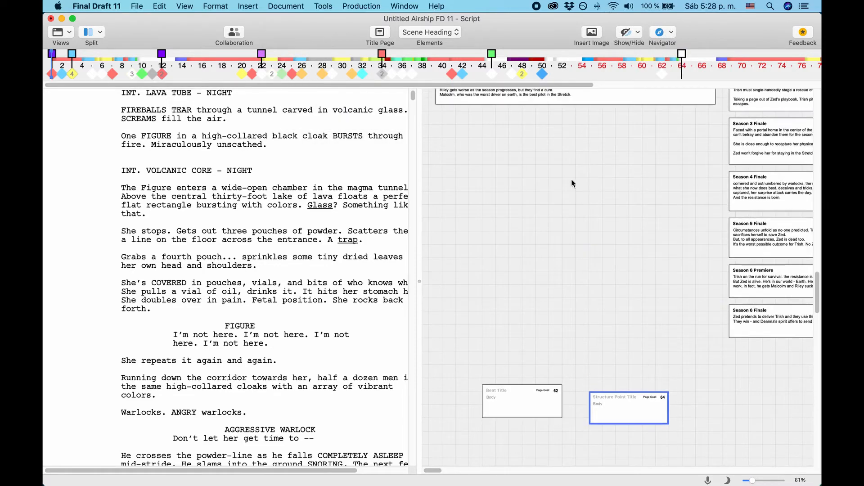
pyautogui.rightClick(490, 169)
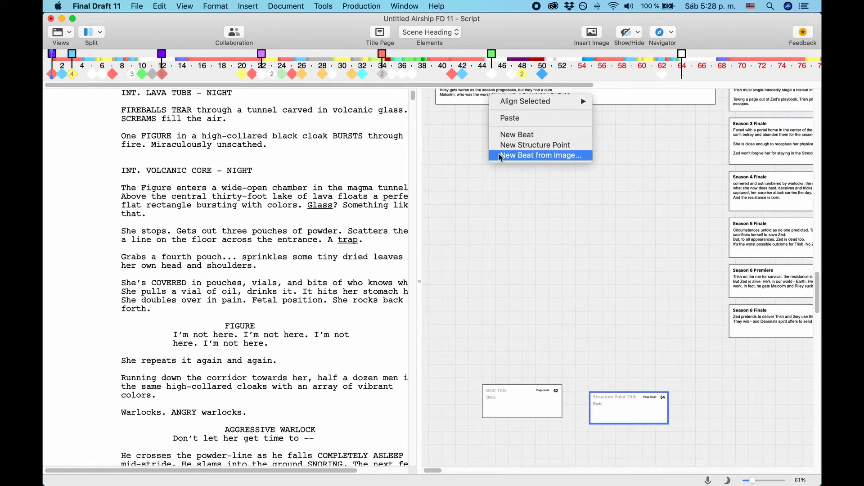
pyautogui.click(550, 157)
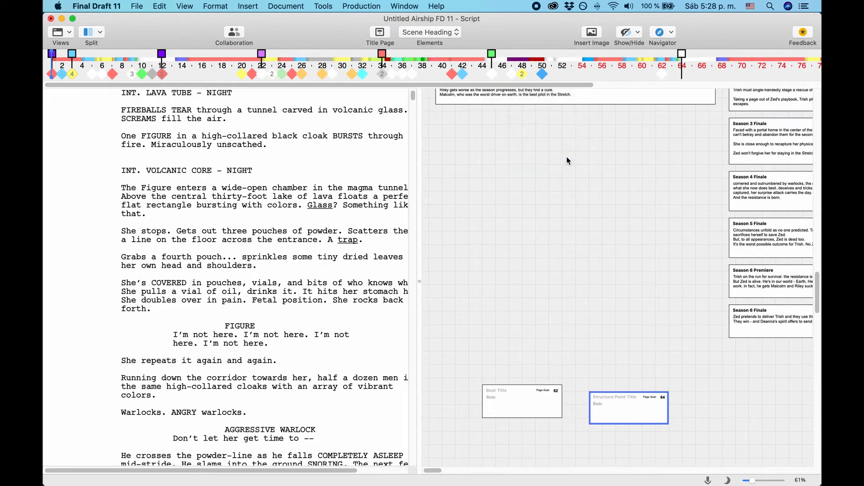
pyautogui.click(572, 302)
# Step: Open the Series Arc card's body text on the Beat Board and show its option for inserting an image
pyautogui.scroll(10, 612, 305)
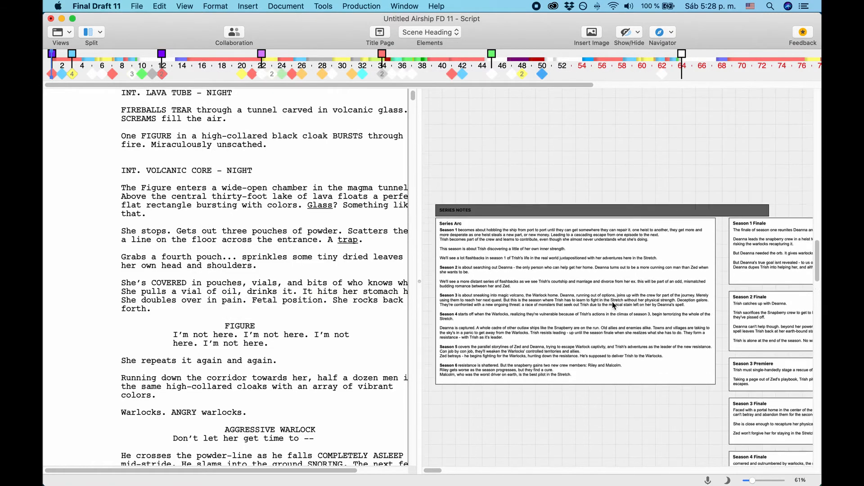
pyautogui.scroll(-3, 613, 304)
pyautogui.click(598, 304)
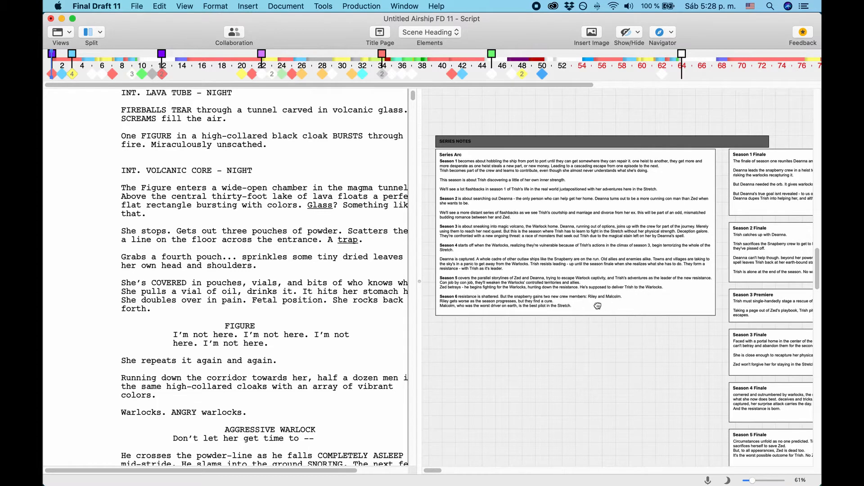
pyautogui.click(579, 306)
pyautogui.scroll(-1, 592, 308)
pyautogui.rightClick(445, 312)
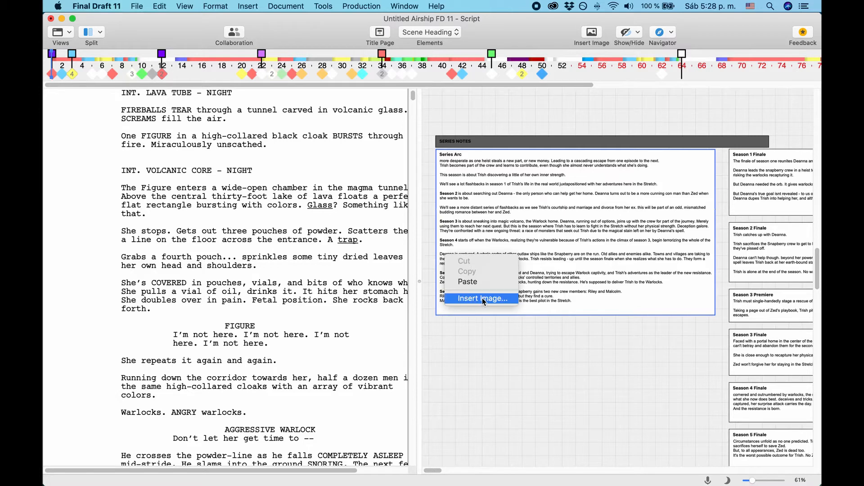
pyautogui.click(534, 325)
pyautogui.scroll(-10, 534, 325)
pyautogui.scroll(-5, 534, 325)
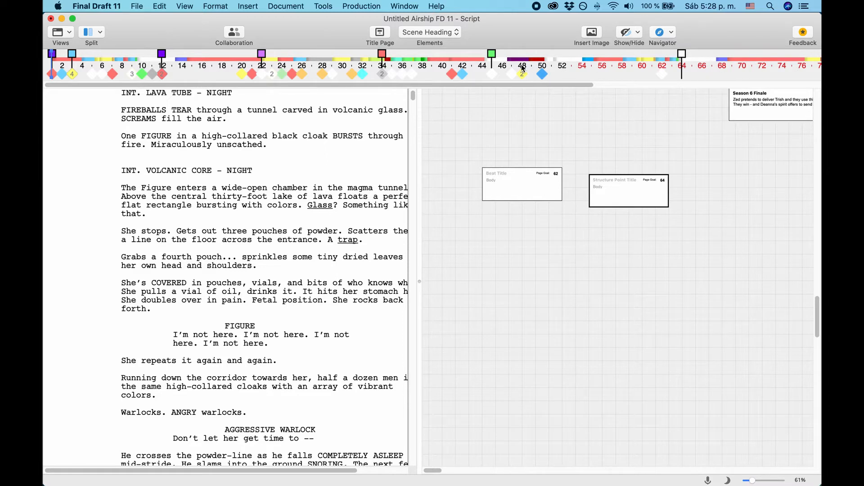
# Step: Set the target script length to 120 pages after checking the Story Map's scenes beyond the current target
pyautogui.moveTo(434, 64)
pyautogui.moveTo(471, 64)
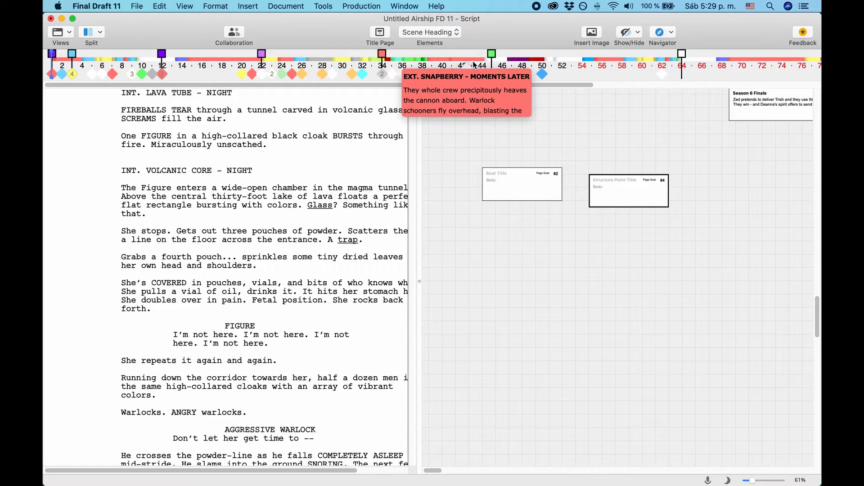
pyautogui.hscroll(10, 545, 63)
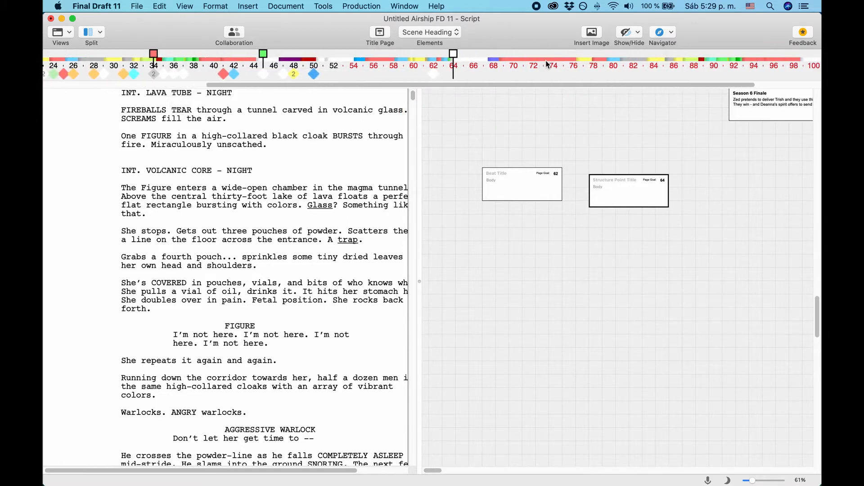
pyautogui.hscroll(5, 546, 60)
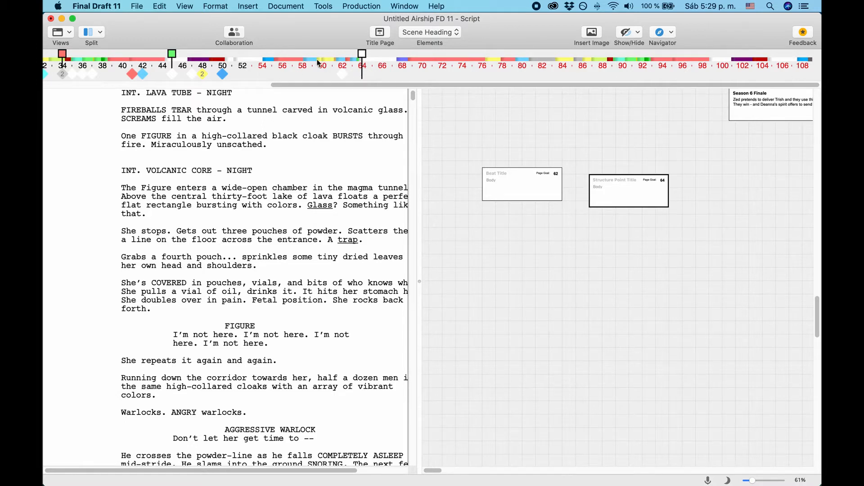
pyautogui.click(286, 6)
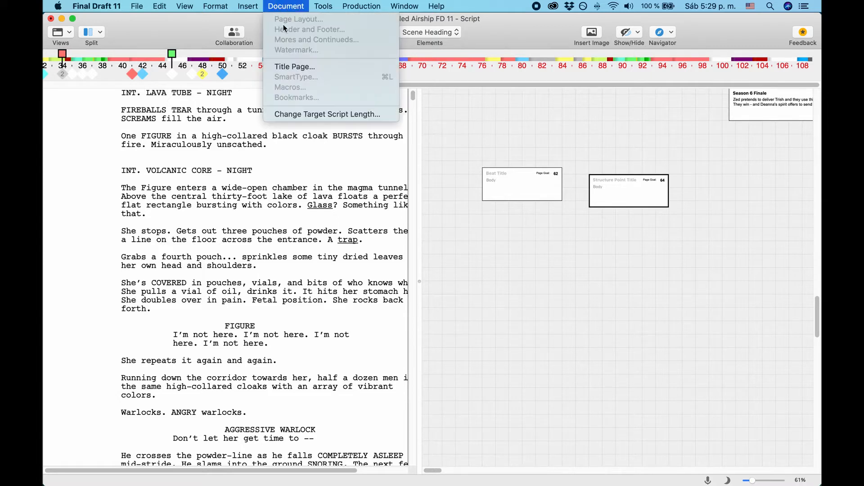
pyautogui.click(288, 115)
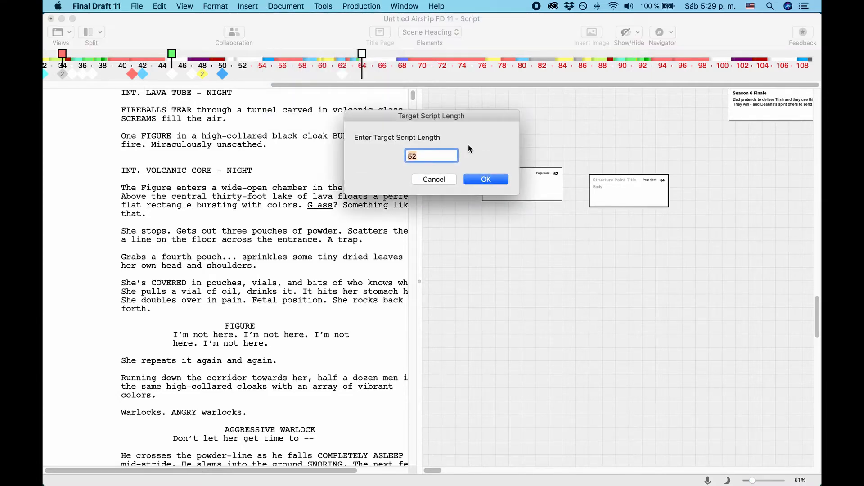
pyautogui.write('120')
pyautogui.click(488, 180)
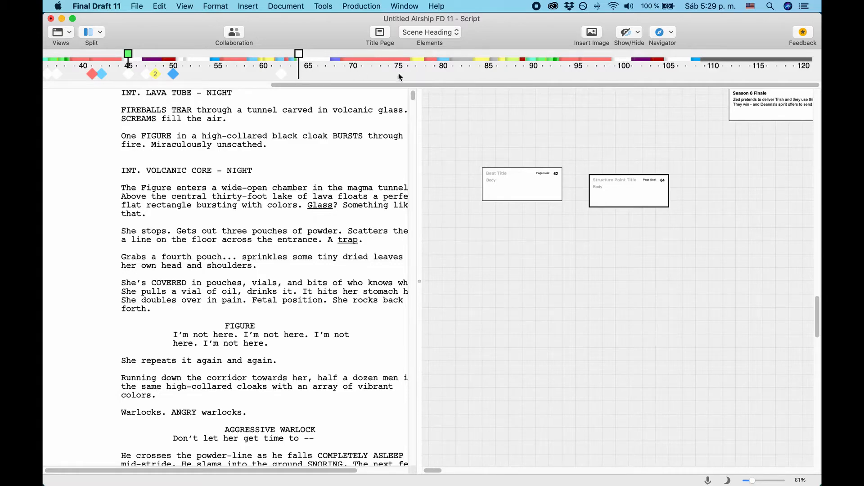
# Step: Arrange the Cant fly out, Trish's Plan and Zed's Decoy Plan Failed beats as a cascade
pyautogui.scroll(15, 678, 178)
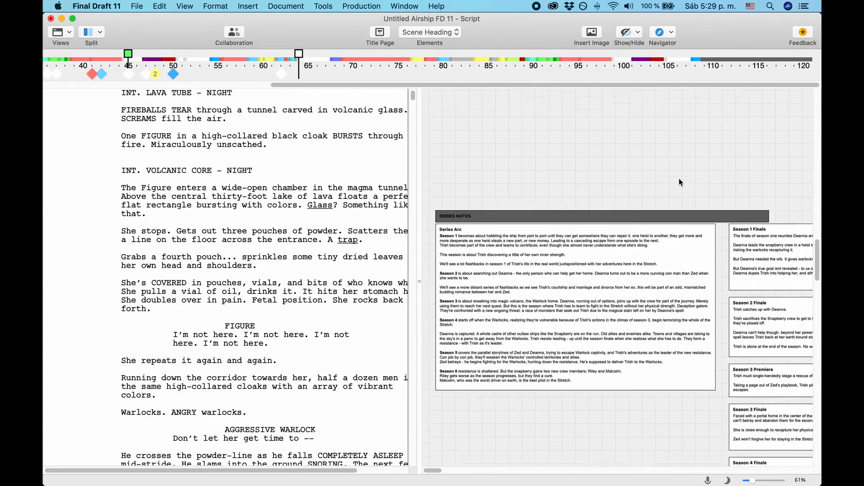
pyautogui.hscroll(10, 679, 179)
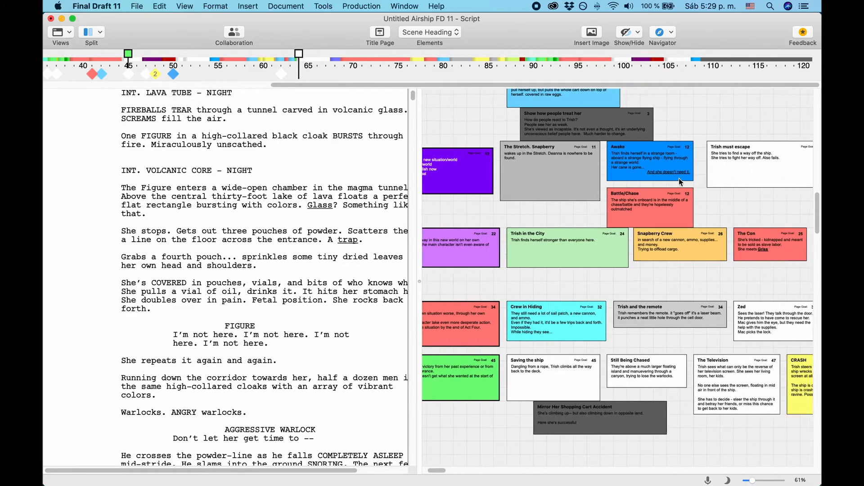
pyautogui.scroll(5, 679, 178)
pyautogui.hscroll(5, 679, 178)
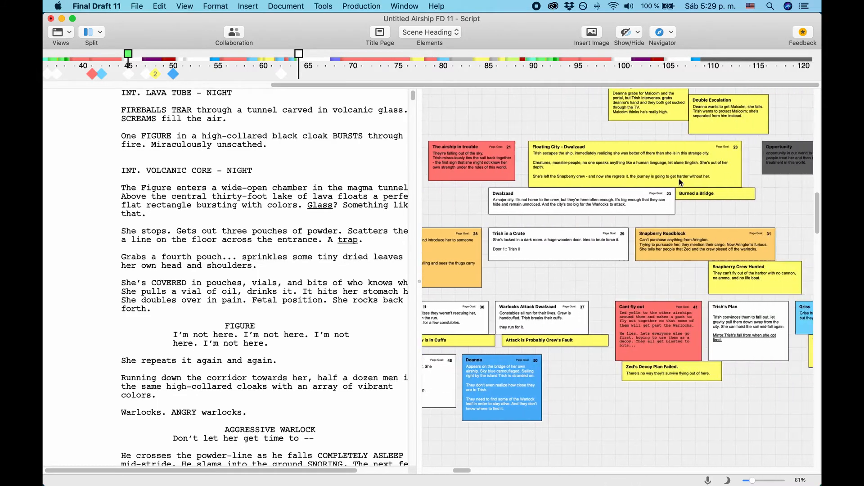
pyautogui.scroll(-10, 679, 178)
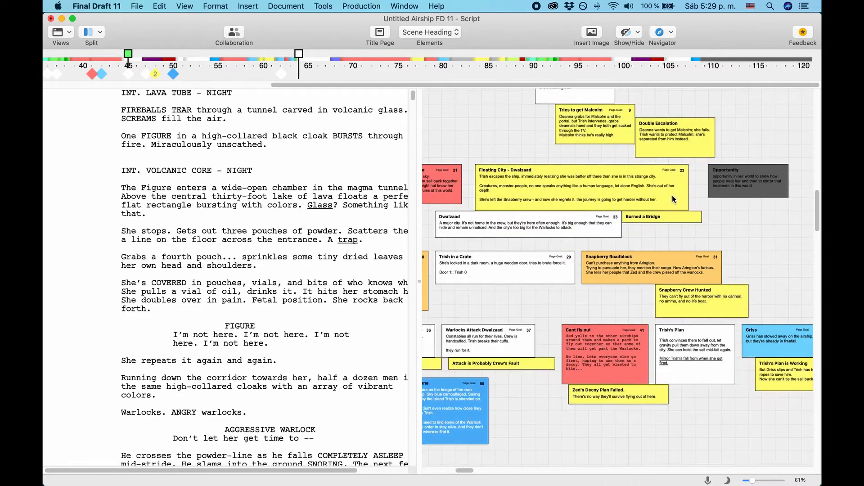
pyautogui.moveTo(714, 271); pyautogui.dragTo(633, 190)
pyautogui.rightClick(598, 193)
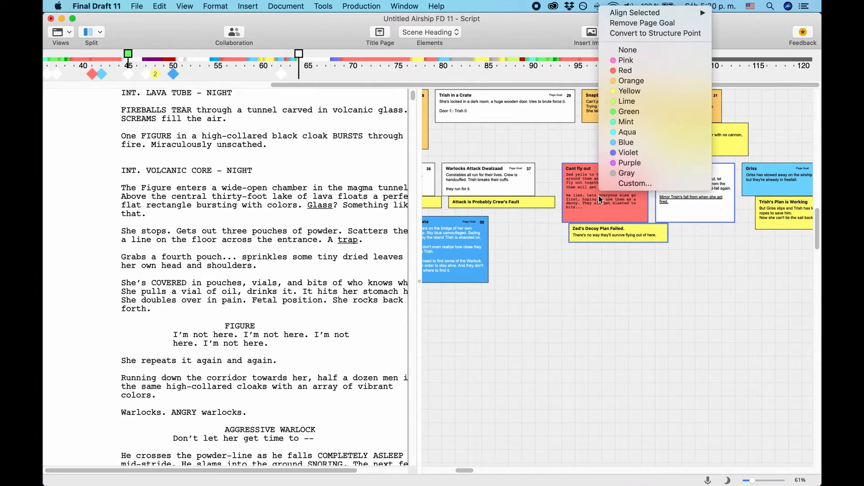
pyautogui.moveTo(652, 13)
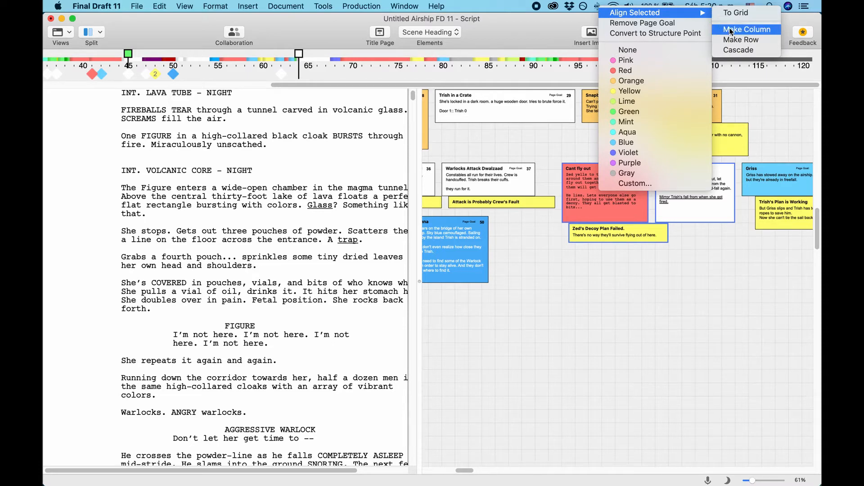
pyautogui.click(744, 50)
# Step: Move the Cant fly out, Trish's Plan and Zed's Decoy Plan Failed beats into empty space below, align them in a row and deselect them
pyautogui.moveTo(632, 225); pyautogui.dragTo(573, 373)
pyautogui.moveTo(632, 232); pyautogui.dragTo(638, 338)
pyautogui.moveTo(623, 205); pyautogui.dragTo(650, 325)
pyautogui.moveTo(672, 407); pyautogui.dragTo(556, 300)
pyautogui.rightClick(600, 384)
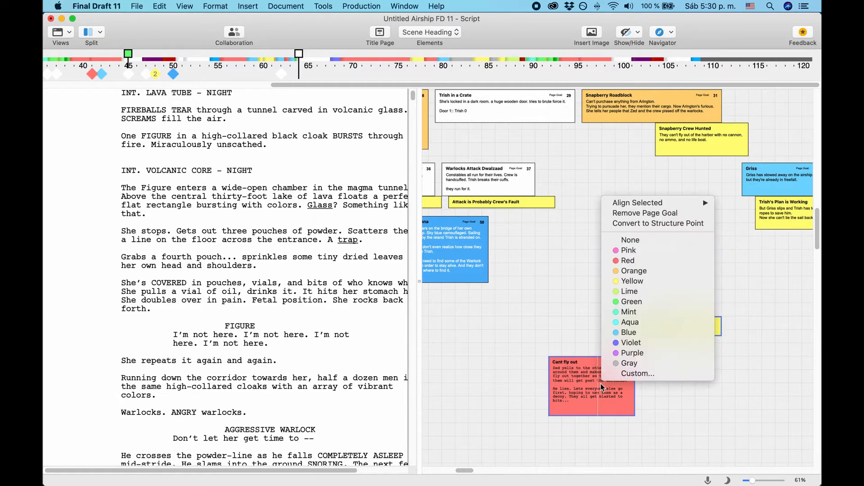
pyautogui.moveTo(696, 203)
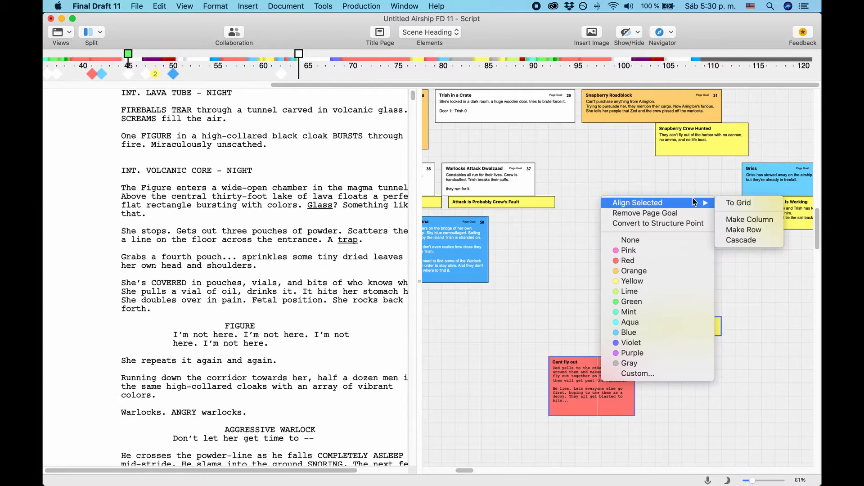
pyautogui.click(744, 230)
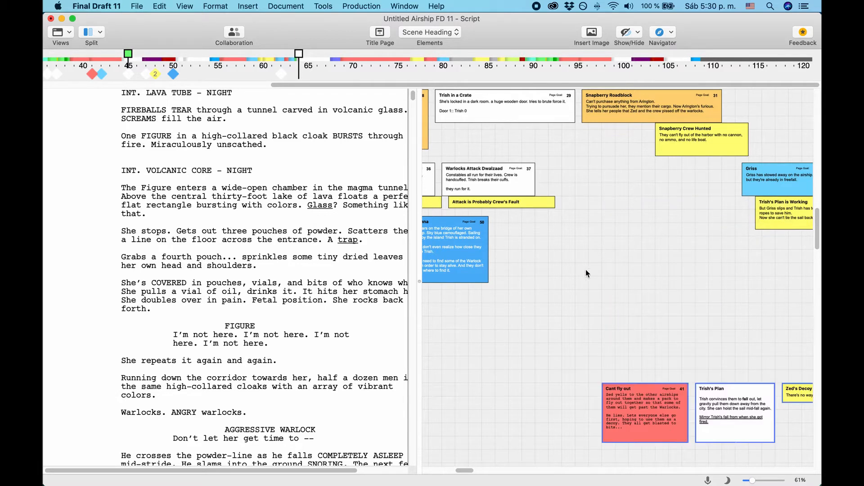
pyautogui.hscroll(3, 723, 277)
pyautogui.hscroll(2, 724, 280)
pyautogui.click(675, 282)
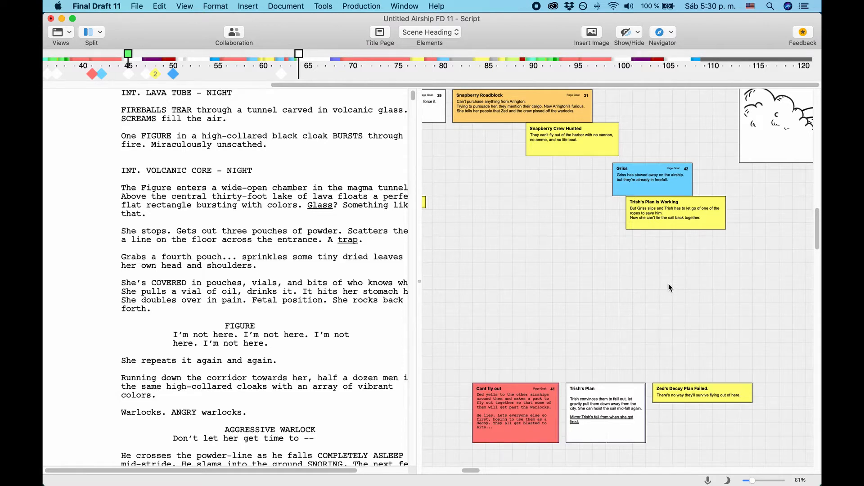
# Step: Zoom the Beat Board out to 5% and duplicate the whole set of cards into its empty areas
pyautogui.scroll(-1, 668, 284)
pyautogui.scroll(-5, 669, 284)
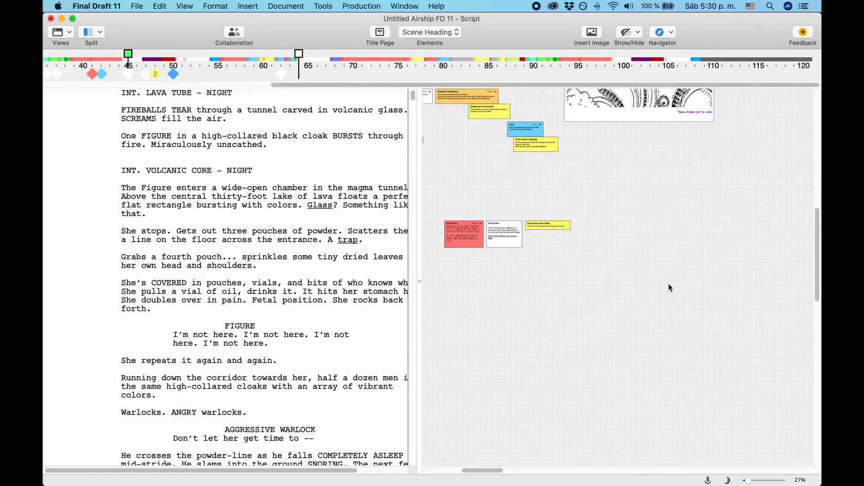
pyautogui.scroll(-5, 668, 284)
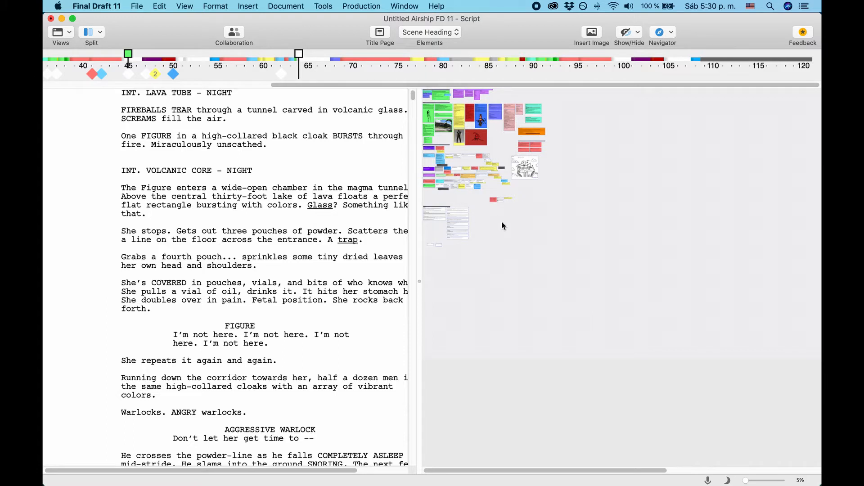
pyautogui.click(411, 72)
pyautogui.press('super+z')
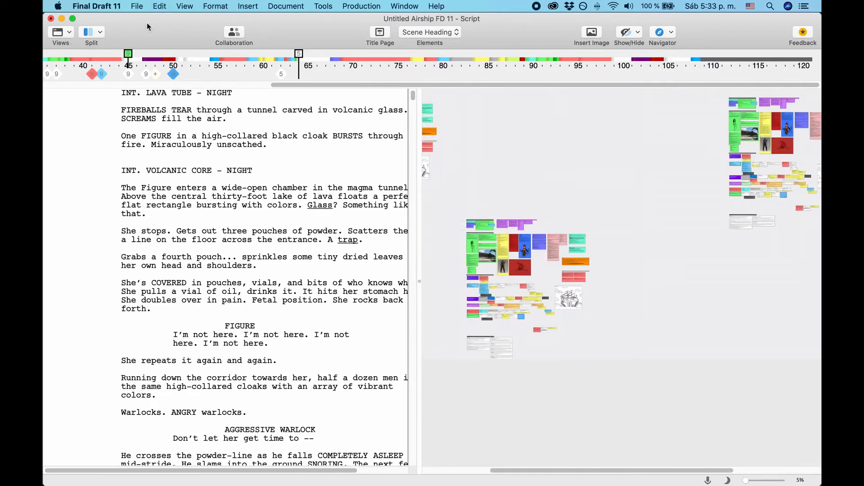
# Step: Export the Beat Board to the Desktop as "Untitled Airship FD 11 - Script (Beat Board).pdf"
pyautogui.click(137, 6)
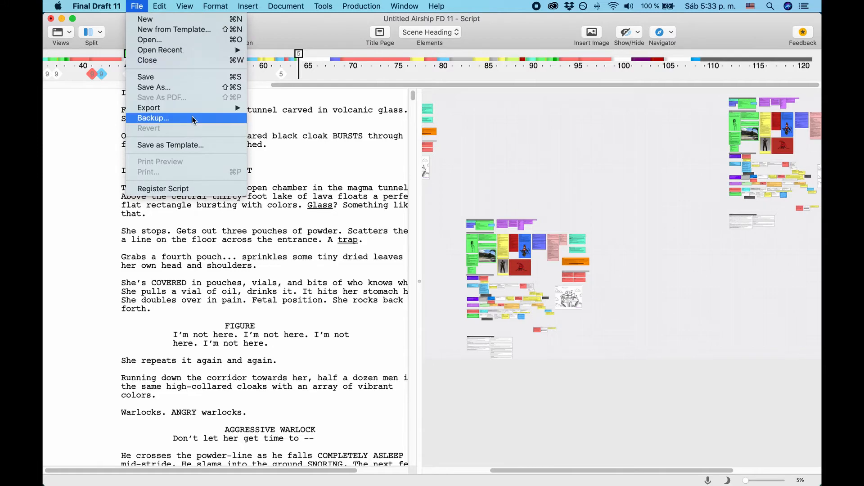
pyautogui.moveTo(209, 110)
pyautogui.click(256, 118)
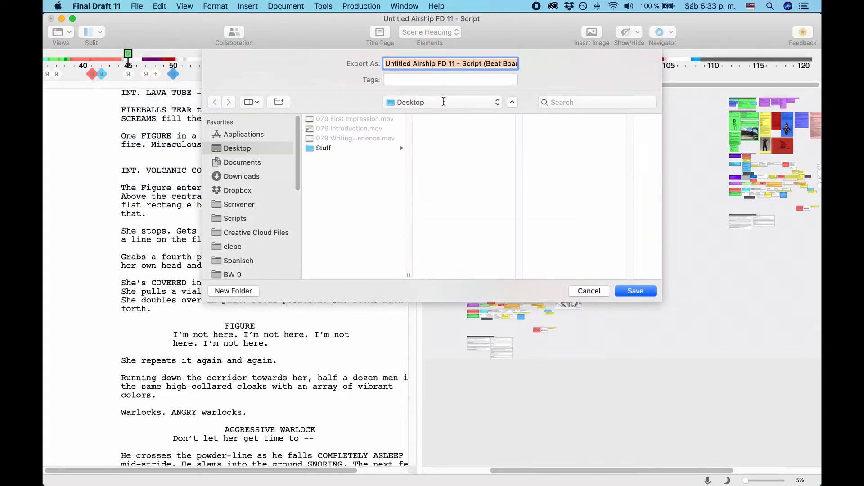
pyautogui.click(491, 64)
pyautogui.press('super+Right')
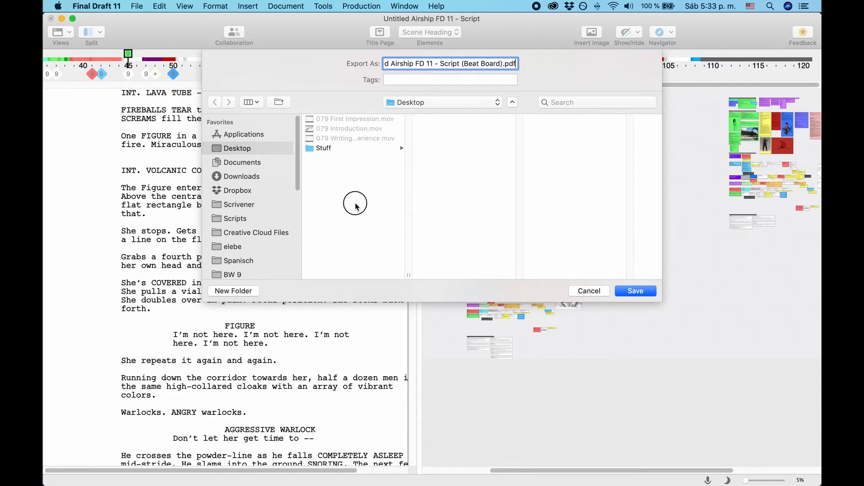
pyautogui.click(626, 290)
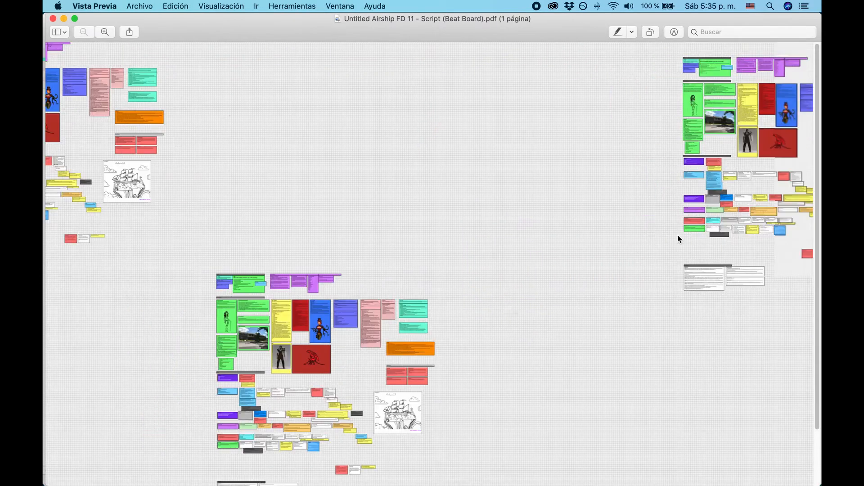
# Step: Examine the card groups from side to side across the exported Beat Board PDF in Preview
pyautogui.hscroll(-3, 678, 235)
pyautogui.hscroll(5, 678, 235)
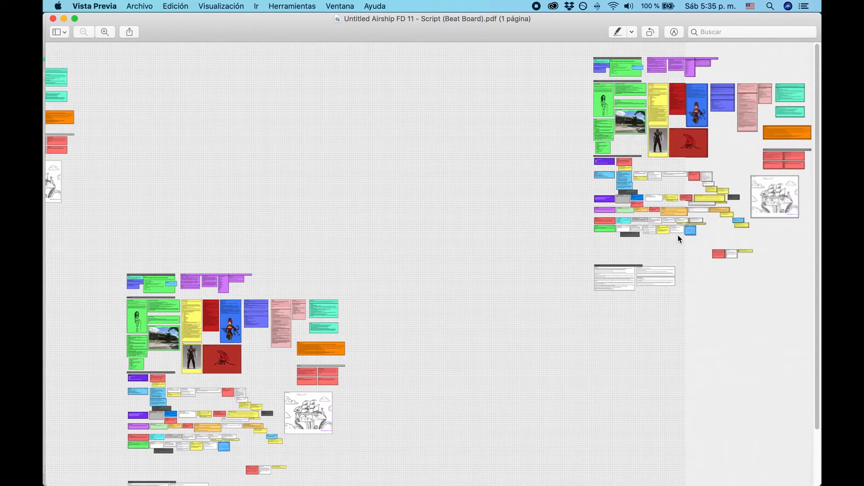
pyautogui.hscroll(-5, 678, 235)
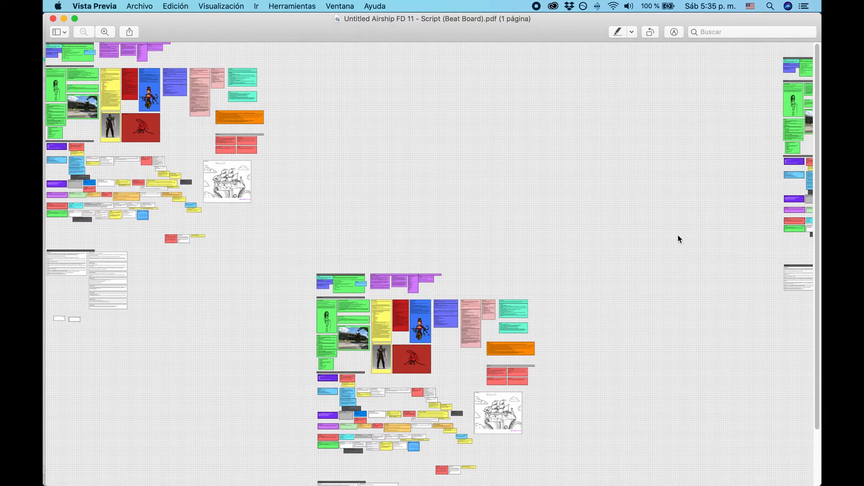
pyautogui.hscroll(5, 678, 237)
pyautogui.hscroll(-5, 678, 237)
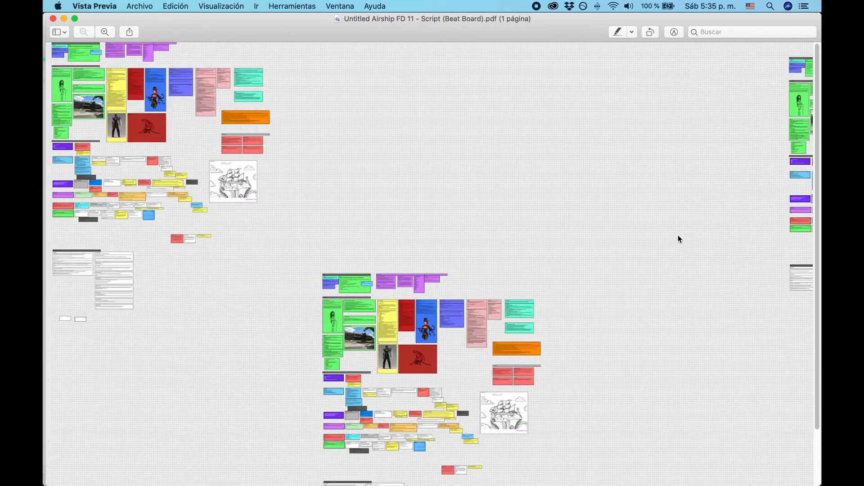
# Step: Examine the text and images of the character cards up close in the Beat Board PDF, including MAC - Engineer, JERIS and DAX
pyautogui.click(104, 32)
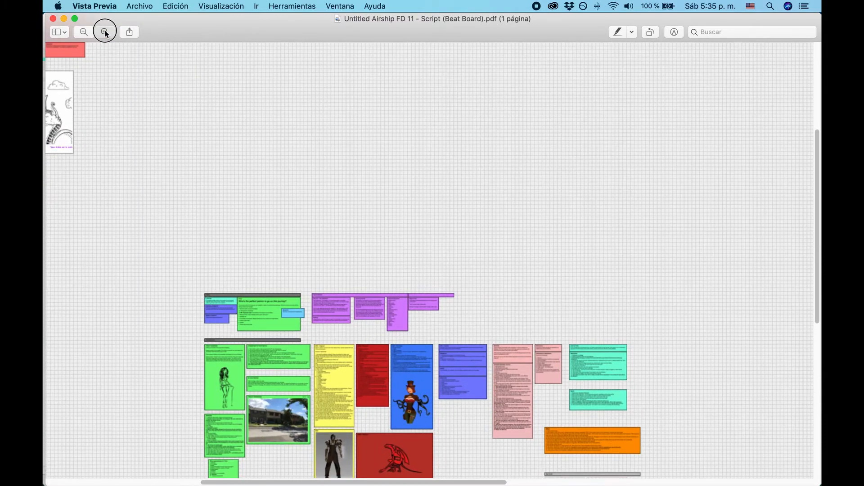
pyautogui.click(105, 32)
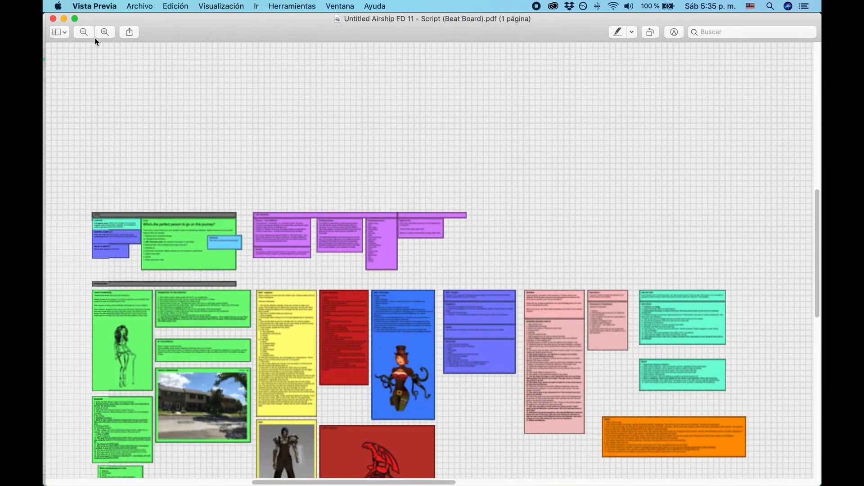
pyautogui.click(106, 31)
pyautogui.click(105, 32)
pyautogui.hscroll(-3, 290, 201)
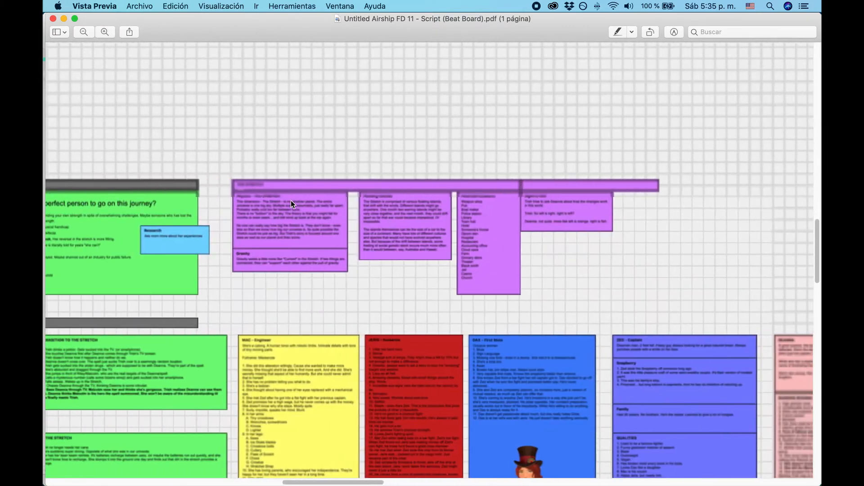
pyautogui.scroll(-5, 291, 201)
pyautogui.click(101, 29)
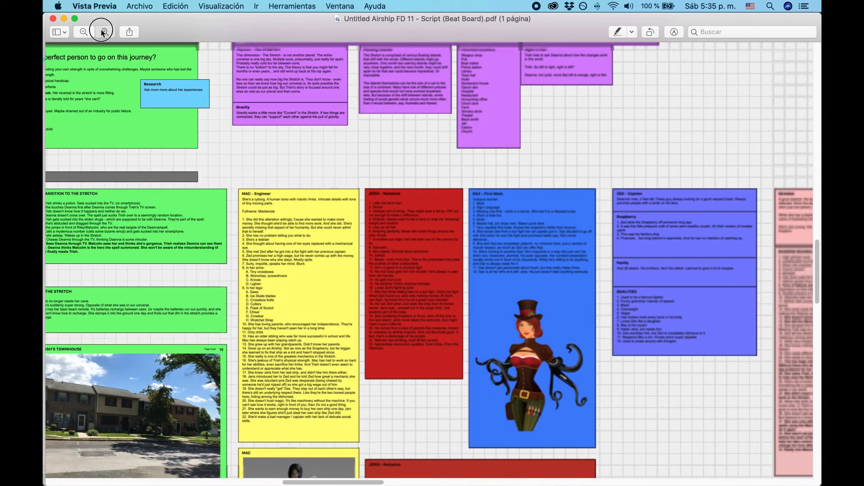
pyautogui.click(101, 30)
pyautogui.hscroll(-5, 301, 153)
pyautogui.scroll(-5, 304, 171)
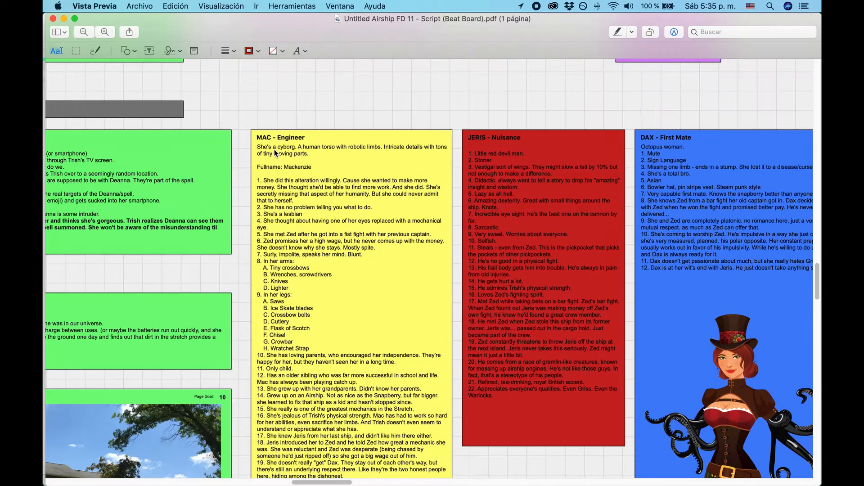
# Step: Try to select text inside the MAC - Engineer and Season 1 Finale cards of the PDF
pyautogui.moveTo(274, 149); pyautogui.dragTo(326, 207)
pyautogui.click(288, 164)
pyautogui.click(331, 206)
pyautogui.click(519, 197)
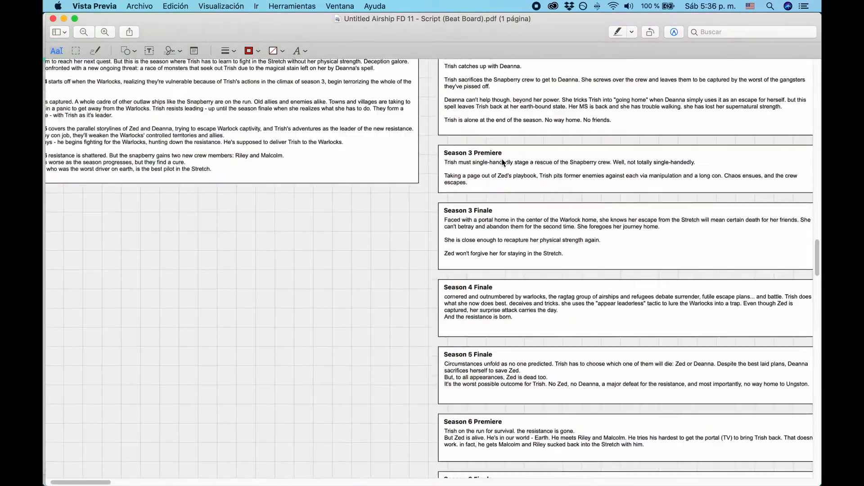
pyautogui.scroll(8, 481, 166)
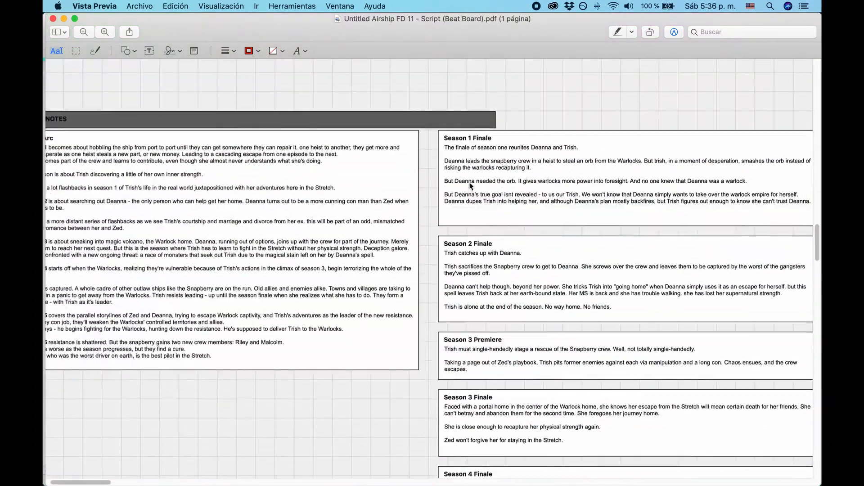
pyautogui.moveTo(484, 177); pyautogui.dragTo(500, 180)
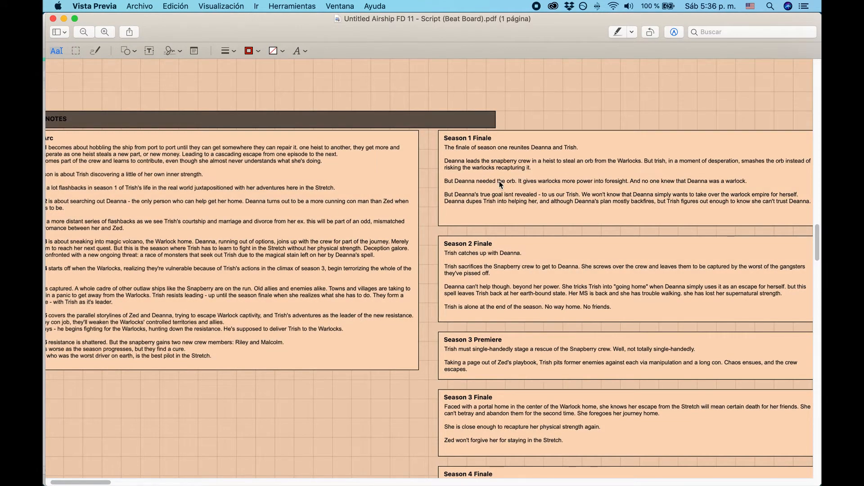
pyautogui.click(498, 179)
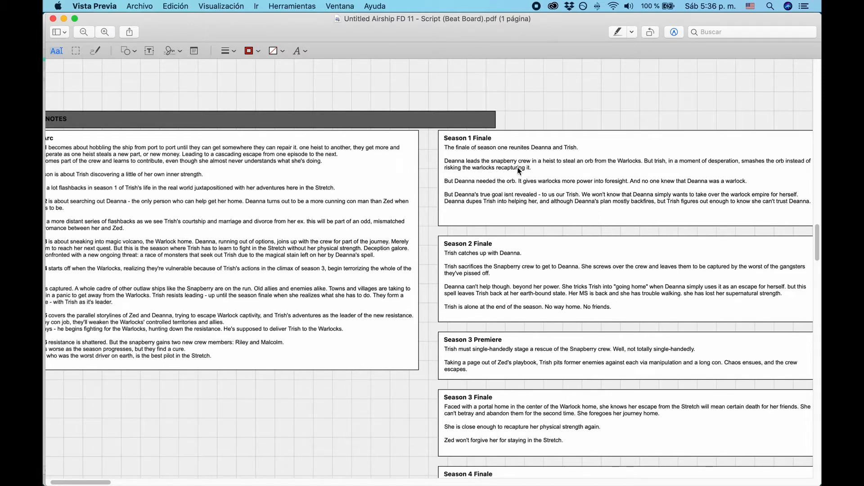
# Step: Review the PDF from the Series Notes section back out to the overall layout of the card groups
pyautogui.click(90, 33)
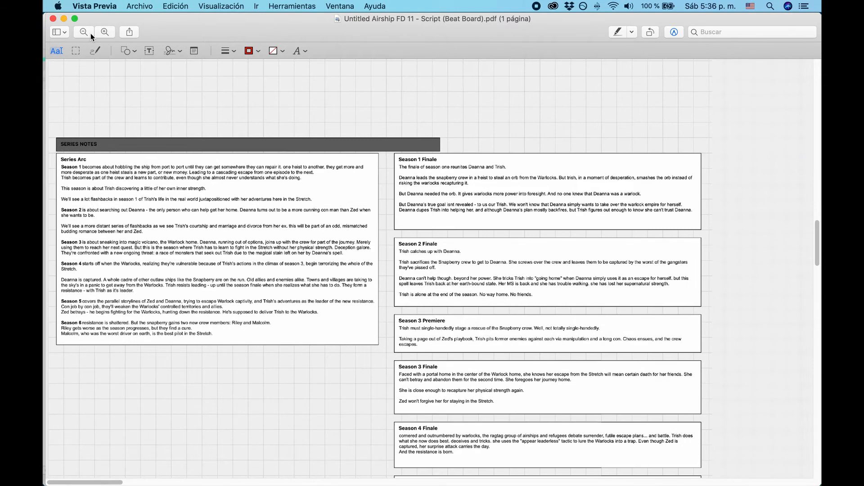
pyautogui.click(91, 33)
pyautogui.click(91, 34)
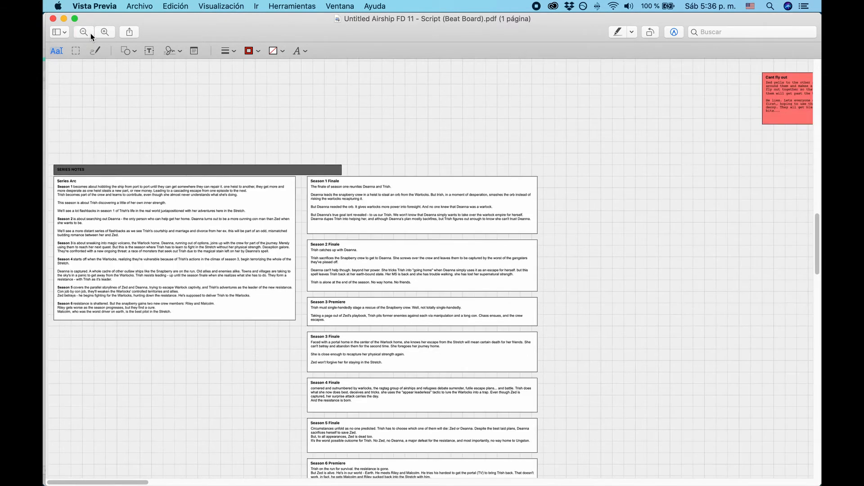
pyautogui.click(91, 33)
pyautogui.click(91, 33)
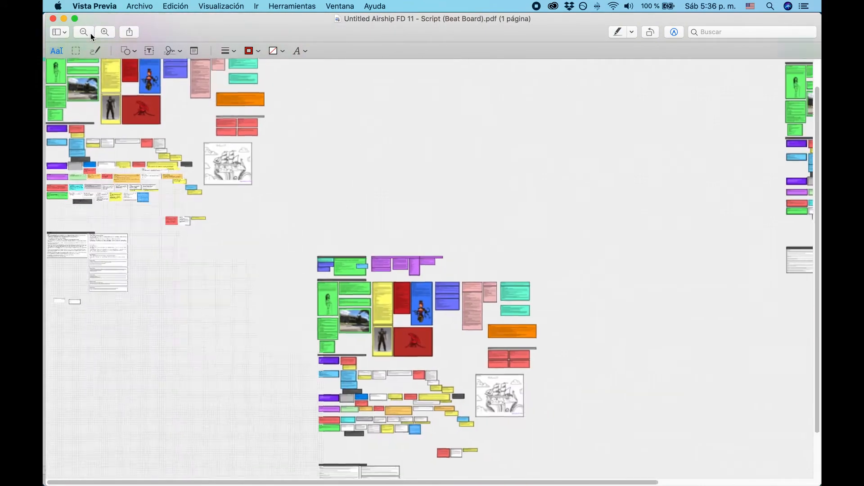
pyautogui.hscroll(10, 463, 171)
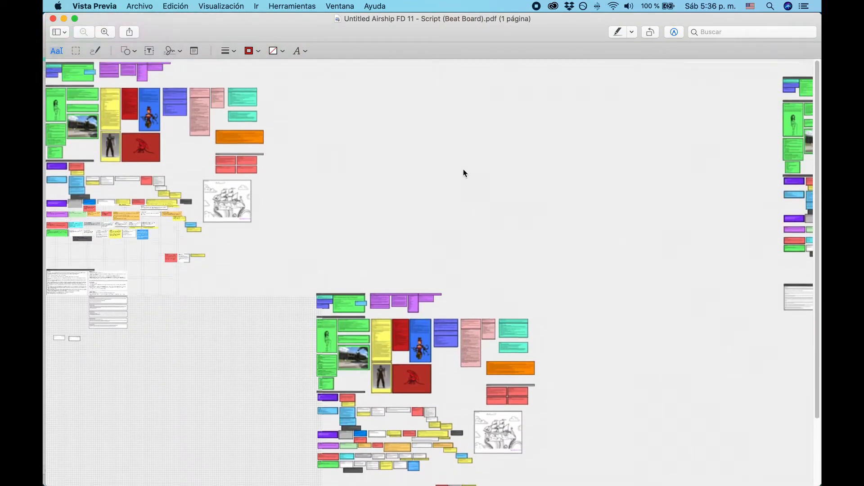
pyautogui.hscroll(-3, 464, 169)
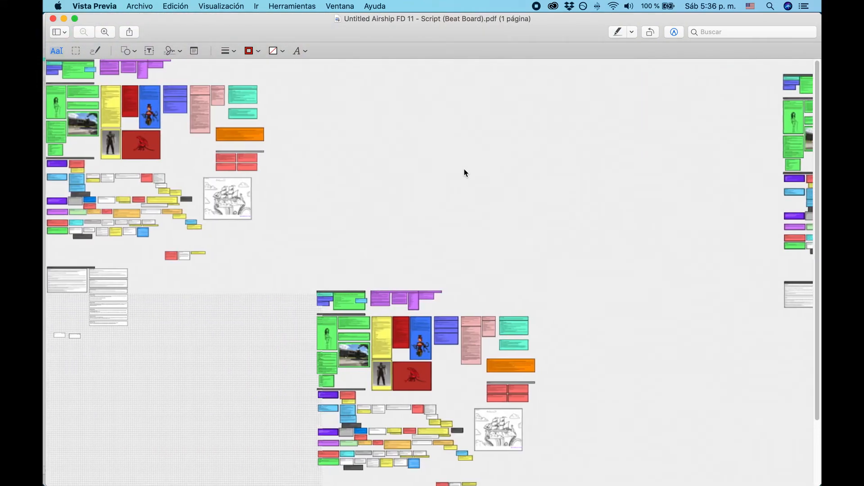
# Step: Switch back to Final Draft 11, open the Navigator to its scene list and save all unsaved documents
pyautogui.press('super+Tab')
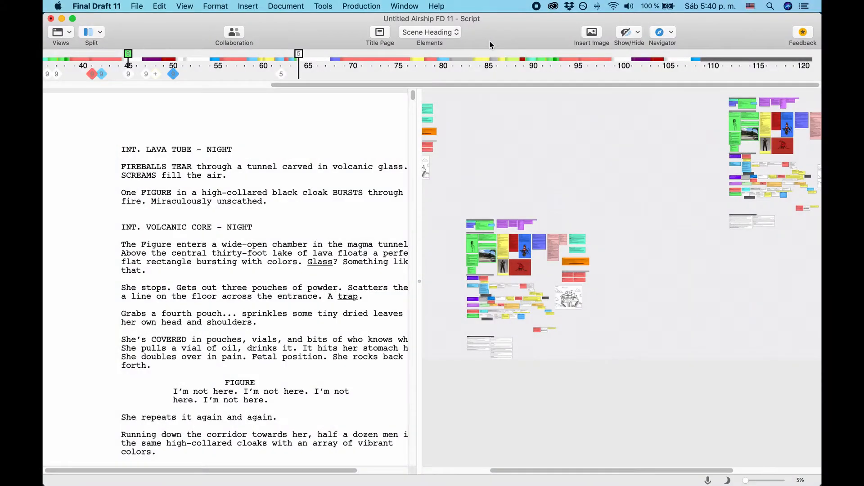
pyautogui.click(667, 35)
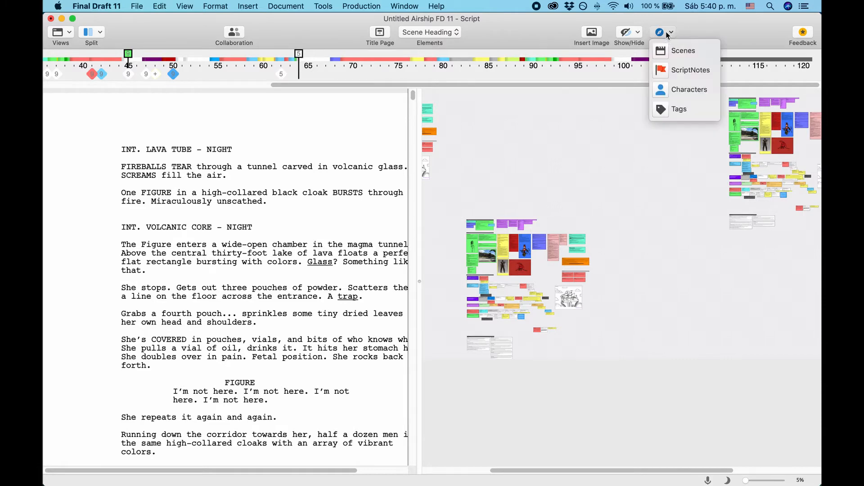
pyautogui.click(685, 48)
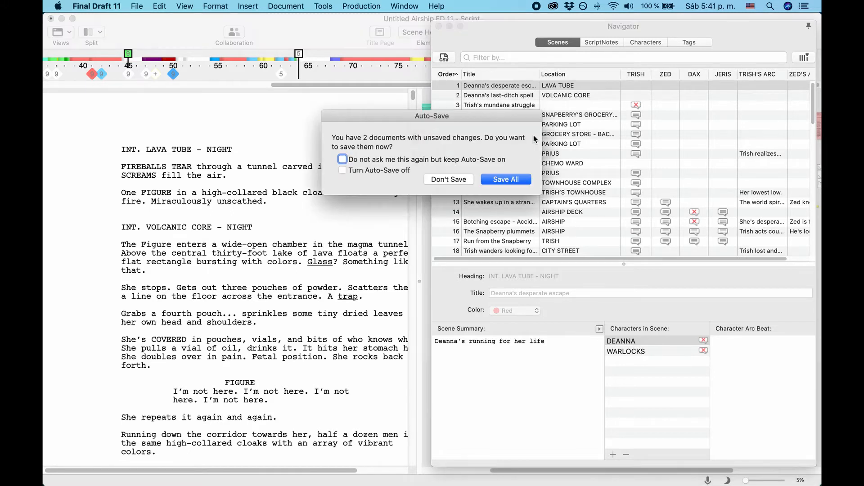
pyautogui.press('Return')
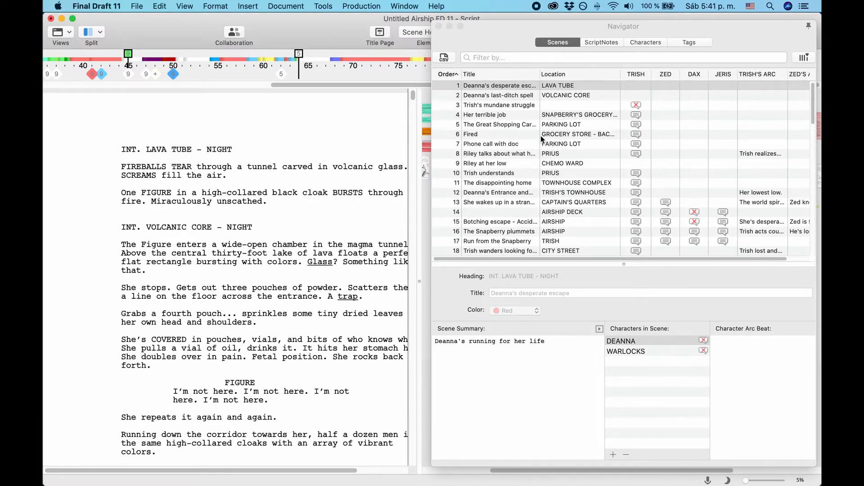
# Step: Add the Color, Intro, Length, Page, Scene # and Time columns to the Navigator's scene list
pyautogui.click(576, 146)
pyautogui.hscroll(2, 636, 138)
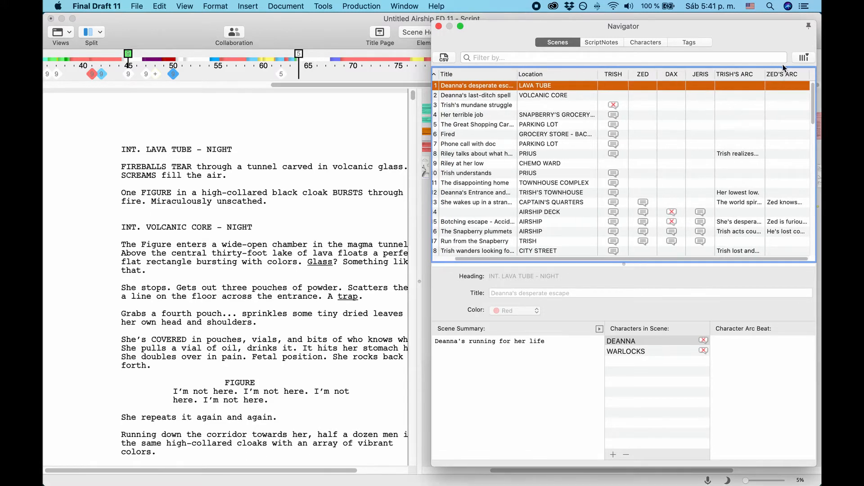
pyautogui.click(804, 58)
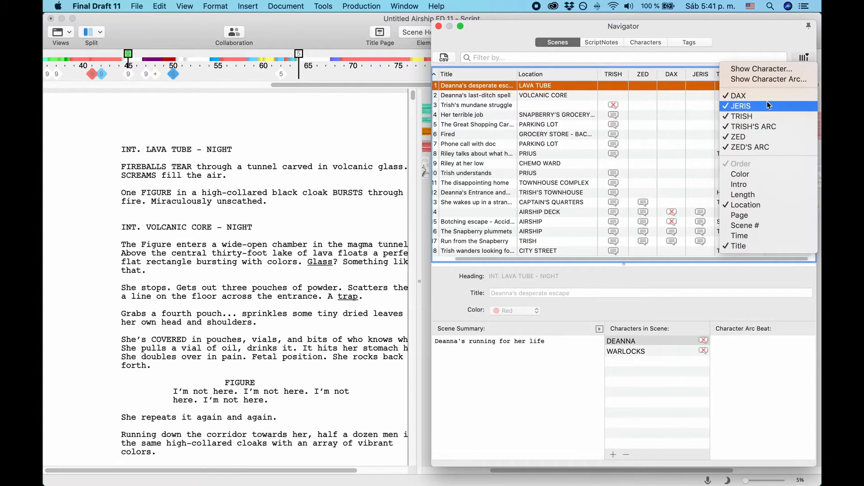
pyautogui.click(763, 174)
pyautogui.click(803, 60)
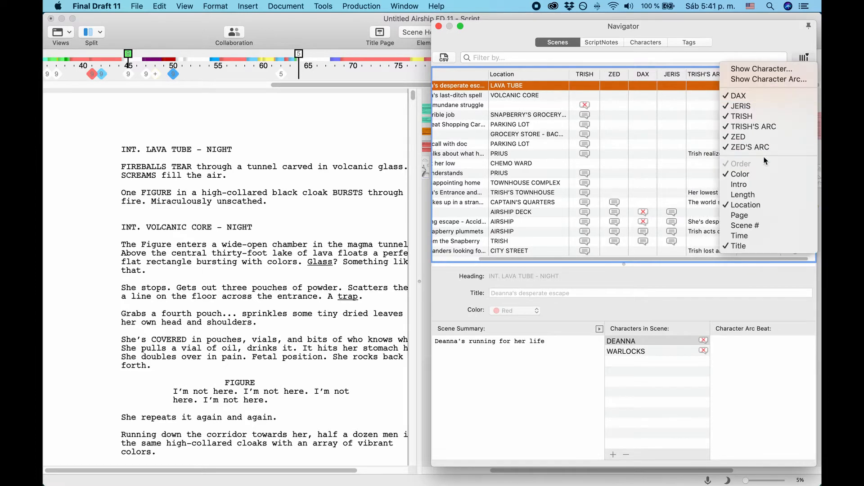
pyautogui.click(764, 184)
pyautogui.click(804, 58)
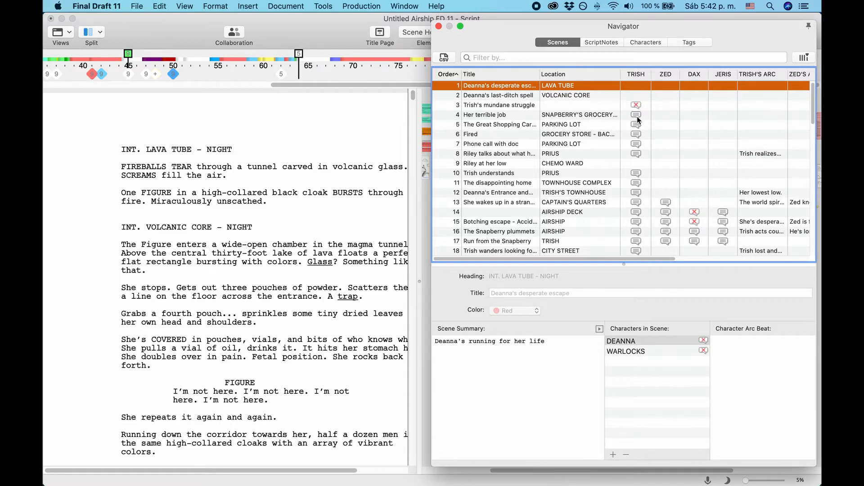
pyautogui.hscroll(10, 636, 116)
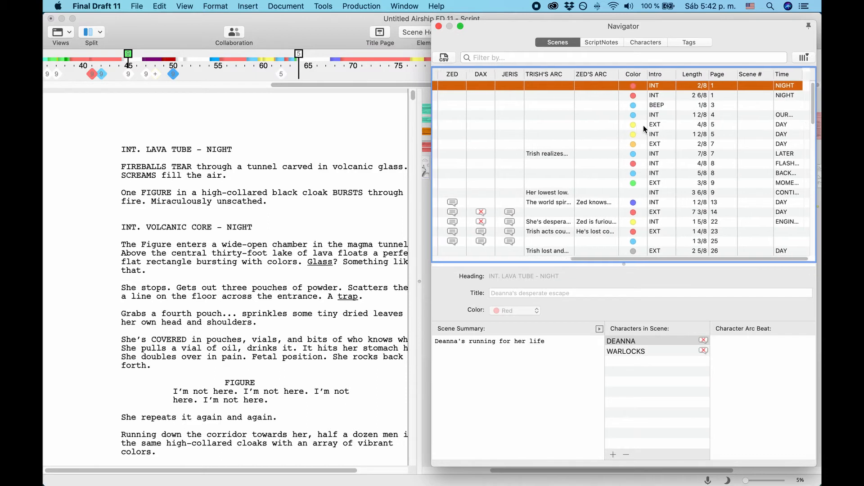
# Step: Show the character arc of AGGRESSIVE WARLOCK as a column in the scene list
pyautogui.click(804, 57)
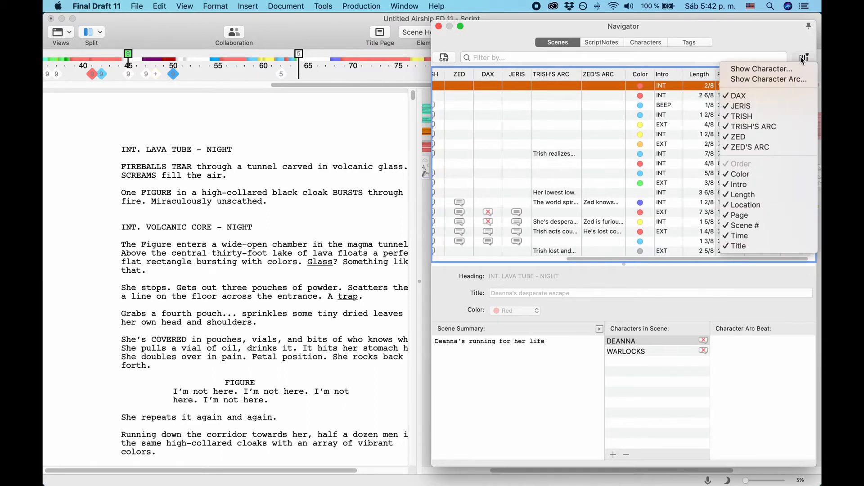
pyautogui.click(754, 79)
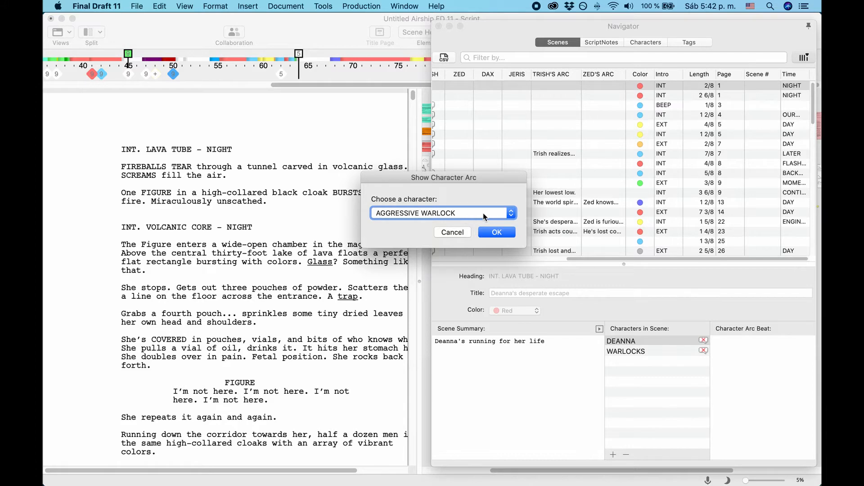
pyautogui.click(500, 232)
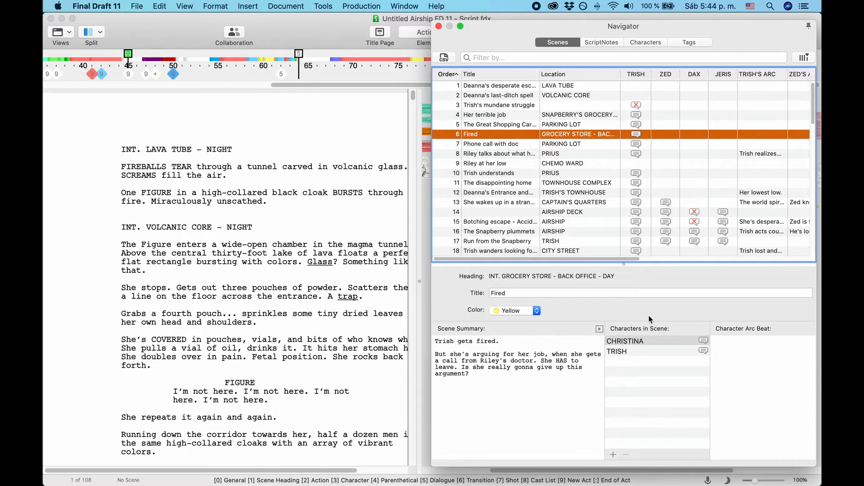
# Step: Hide and restore the character lists beside the Fired scene's summary, and jump to the EXT. AIRSHIP DECK scene in the script
pyautogui.click(600, 329)
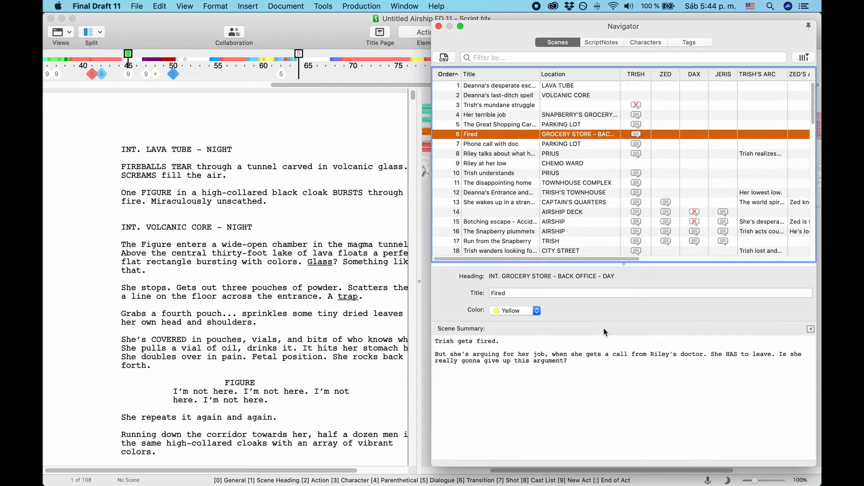
pyautogui.click(811, 329)
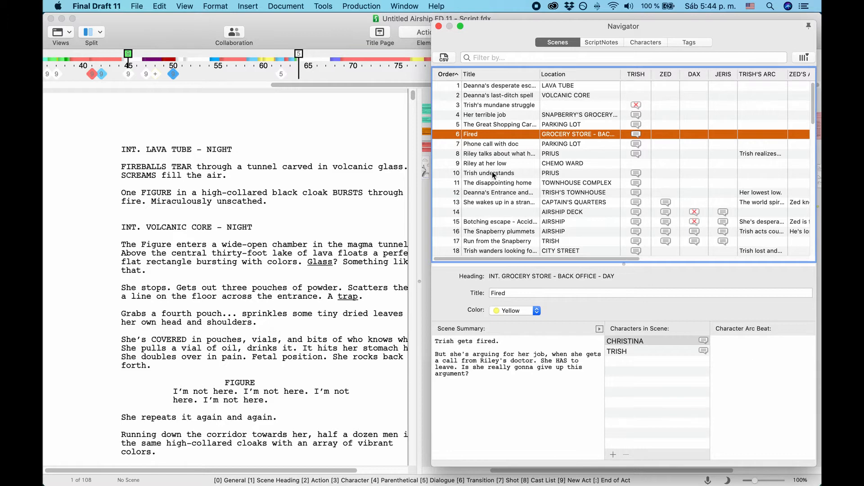
pyautogui.doubleClick(496, 213)
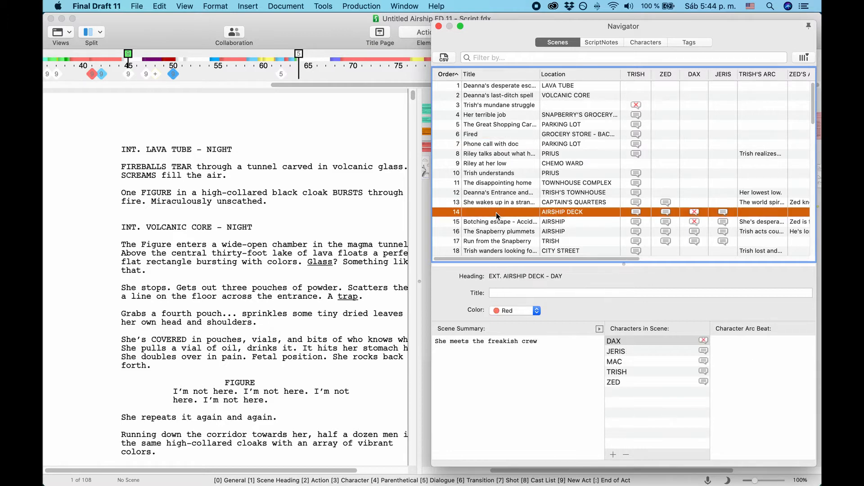
# Step: Export the Navigator's scene list as the CSV file "Untitled Airship FD 11 - Script Scenes" to the Desktop
pyautogui.click(487, 48)
pyautogui.click(447, 61)
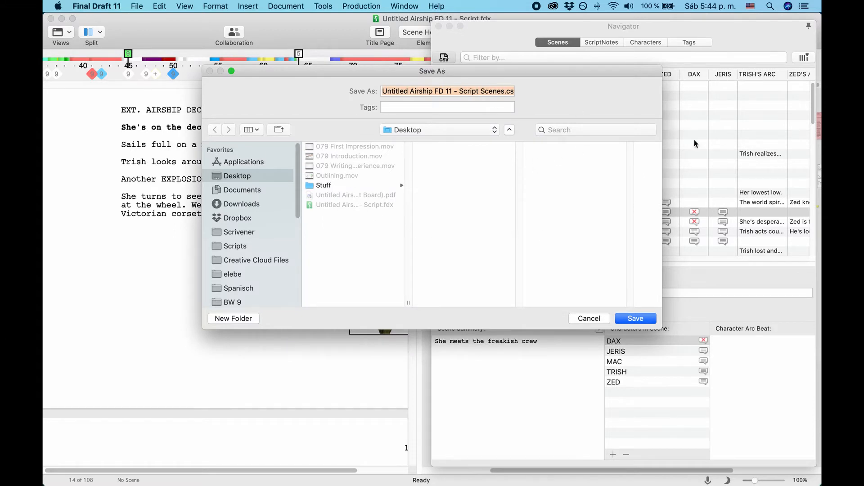
pyautogui.click(637, 319)
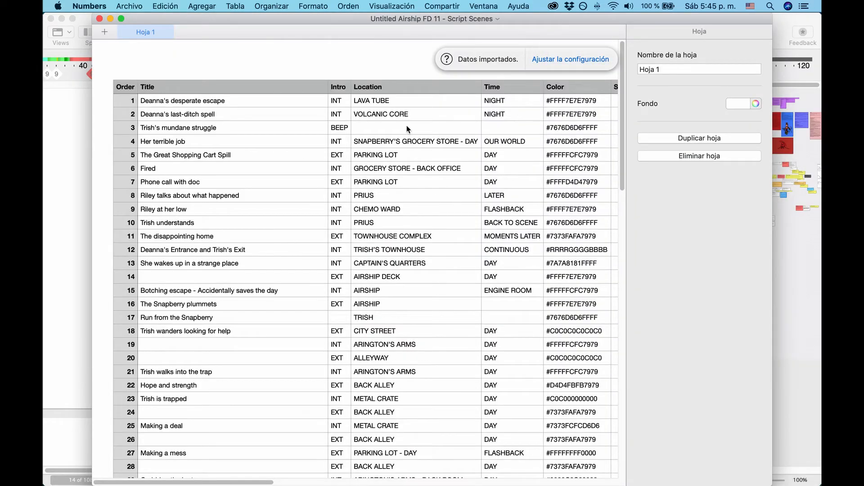
# Step: Examine the exported scene spreadsheet in Numbers, including its character speaking columns and the scene color codes
pyautogui.hscroll(3, 433, 201)
pyautogui.hscroll(10, 432, 201)
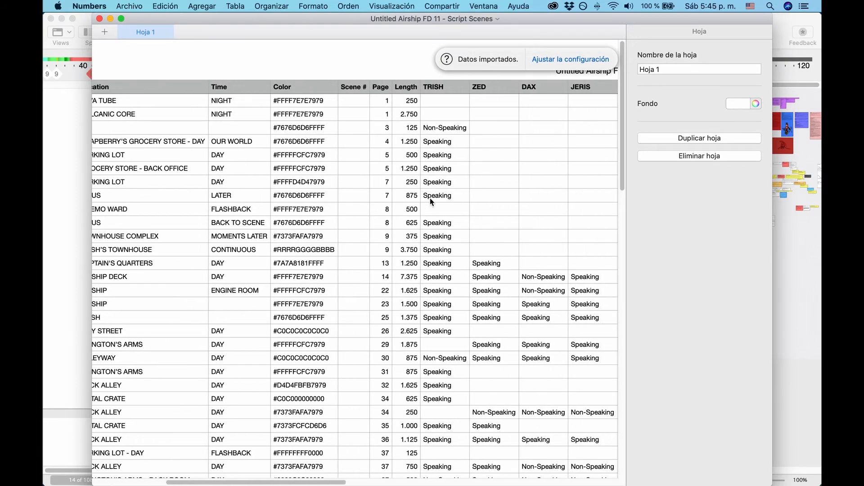
pyautogui.click(311, 101)
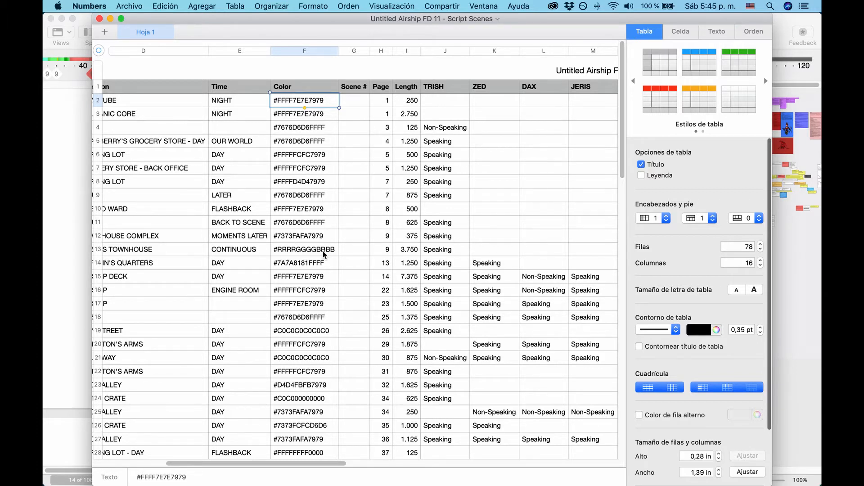
pyautogui.click(304, 341)
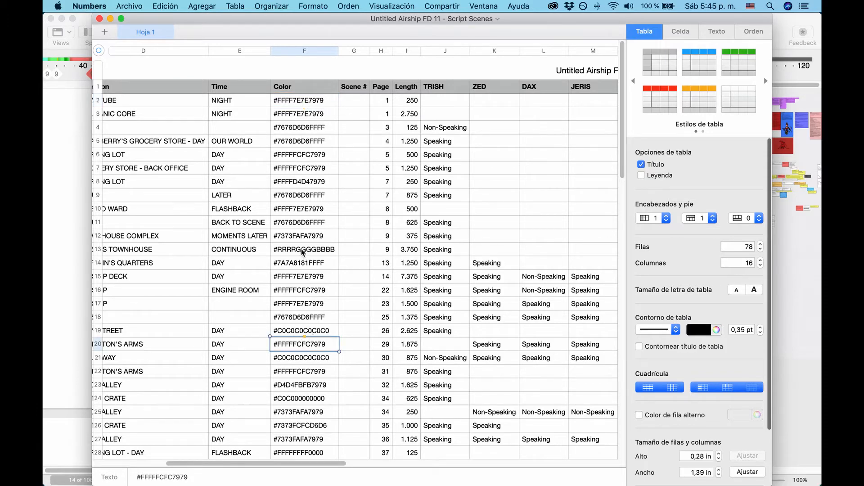
pyautogui.scroll(-5, 288, 243)
pyautogui.scroll(5, 289, 243)
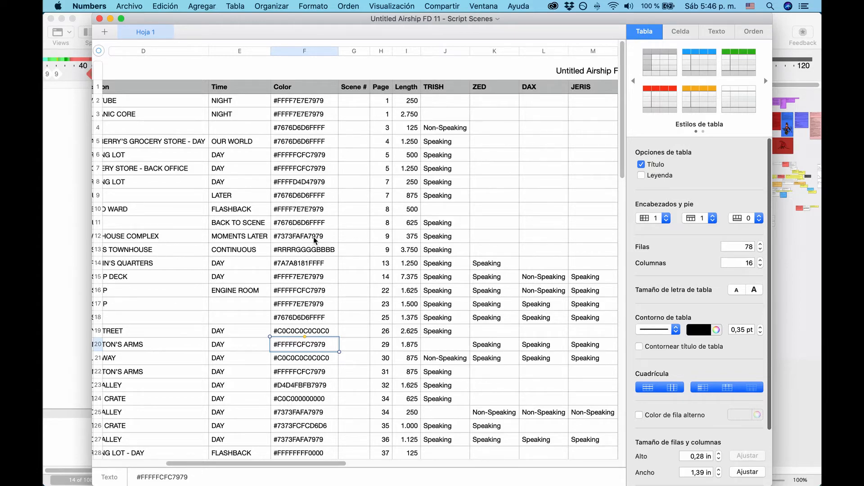
# Step: Look through the scene titles, locations and remaining rows of the exported spreadsheet, and return to Final Draft
pyautogui.hscroll(-6, 315, 240)
pyautogui.scroll(-5, 355, 235)
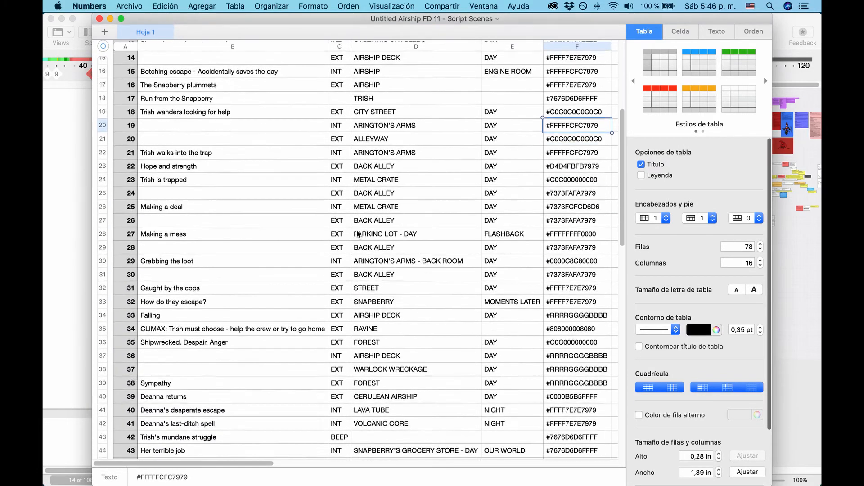
pyautogui.scroll(-15, 358, 234)
pyautogui.scroll(8, 401, 240)
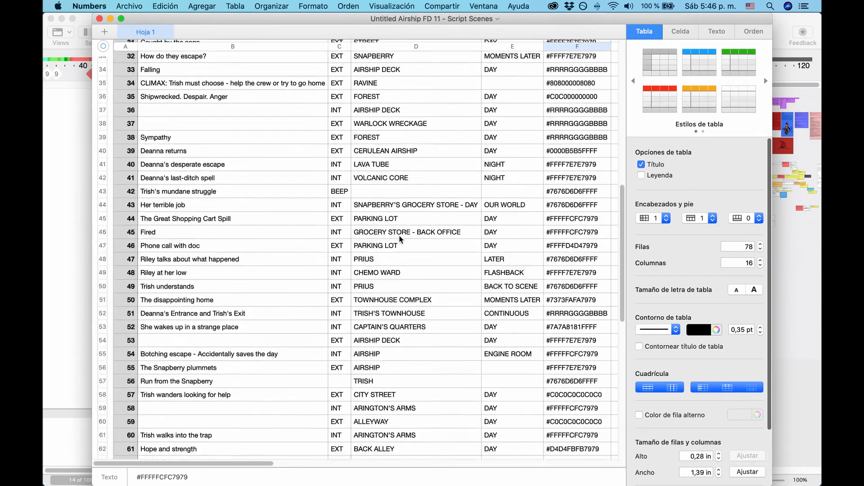
pyautogui.scroll(10, 400, 239)
pyautogui.hscroll(8, 401, 239)
pyautogui.hscroll(-4, 400, 239)
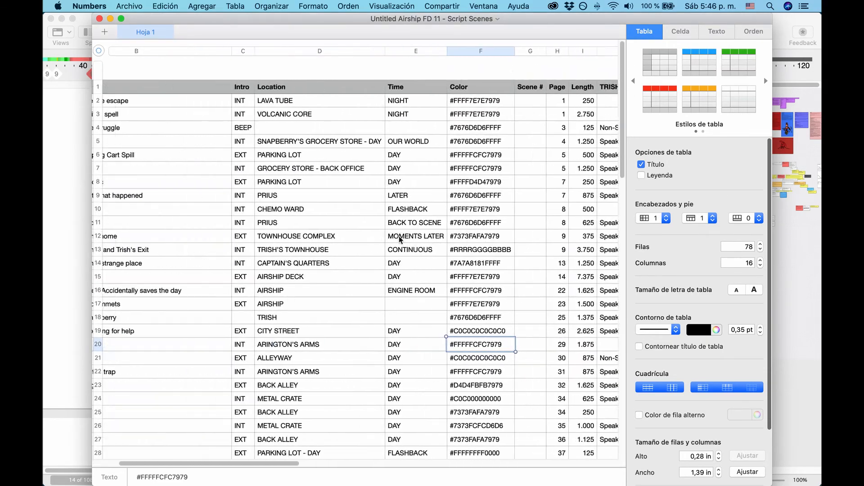
pyautogui.hscroll(-3, 400, 240)
pyautogui.press('super+Tab')
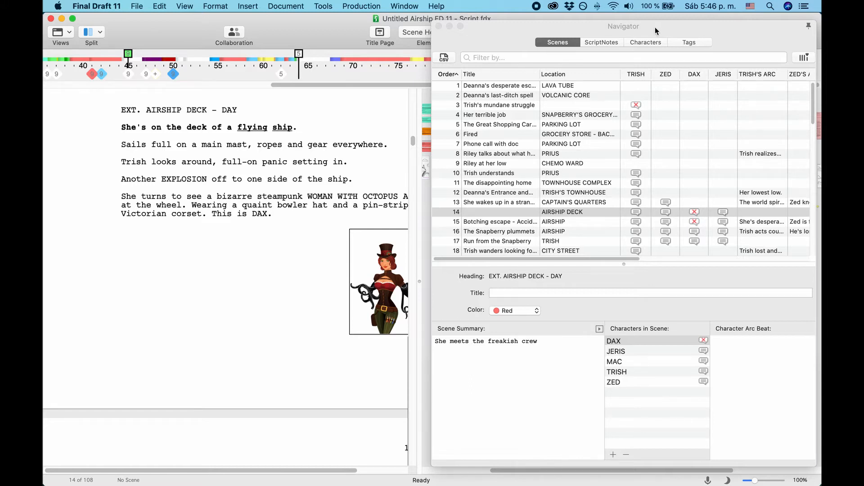
# Step: Toggle the Navigator window's pin off and on, and place the cursor in the airship deck scene's action text
pyautogui.click(808, 28)
pyautogui.click(808, 29)
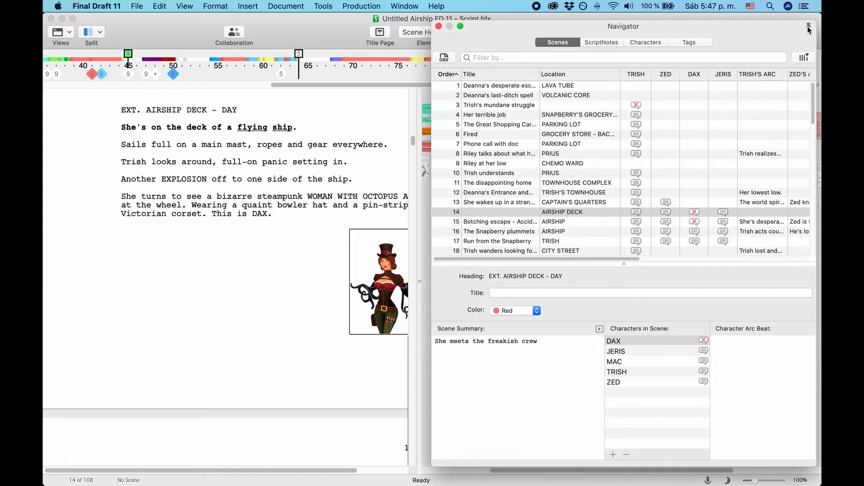
pyautogui.click(320, 143)
pyautogui.scroll(5, 348, 199)
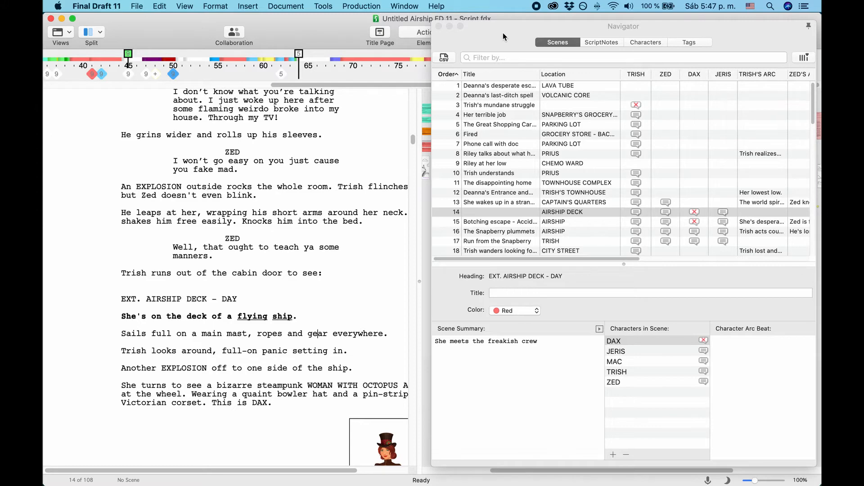
# Step: Widen the Navigator, maximize and restore it, and narrow it again beside the script page
pyautogui.click(467, 38)
pyautogui.moveTo(432, 23); pyautogui.dragTo(342, 13)
pyautogui.click(368, 18)
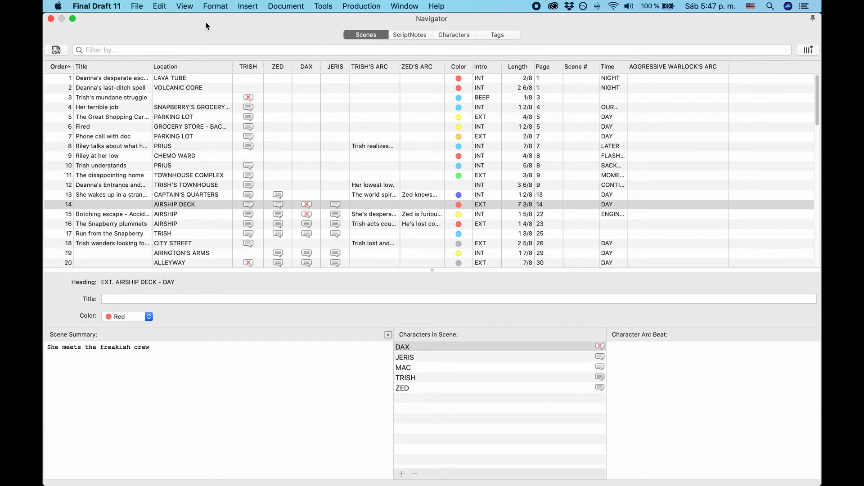
pyautogui.click(75, 18)
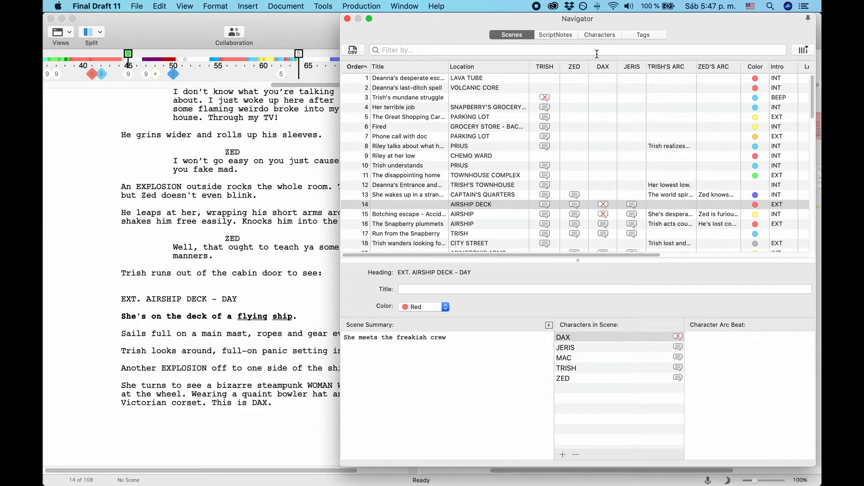
pyautogui.moveTo(422, 35); pyautogui.dragTo(423, 34)
pyautogui.moveTo(338, 104); pyautogui.dragTo(424, 108)
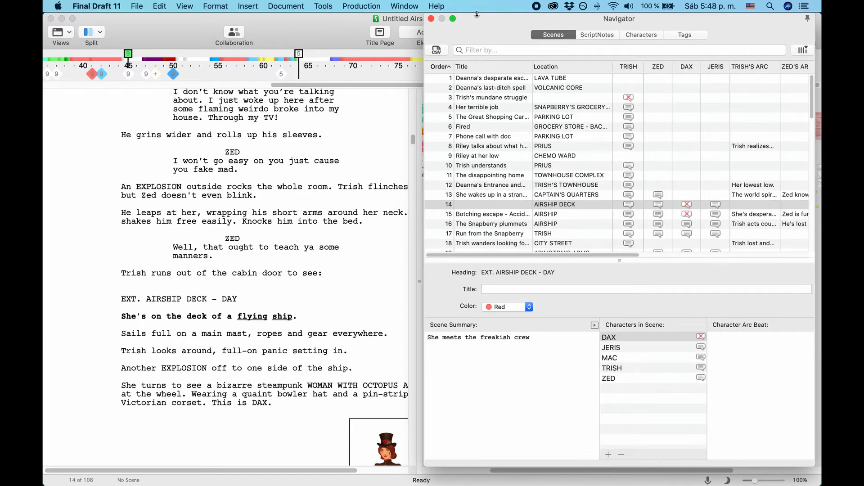
# Step: Reduce the Navigator's height to uncover the script toolbar, and go to the captain's quarters dialogue in the script
pyautogui.moveTo(477, 14); pyautogui.dragTo(477, 88)
pyautogui.click(304, 211)
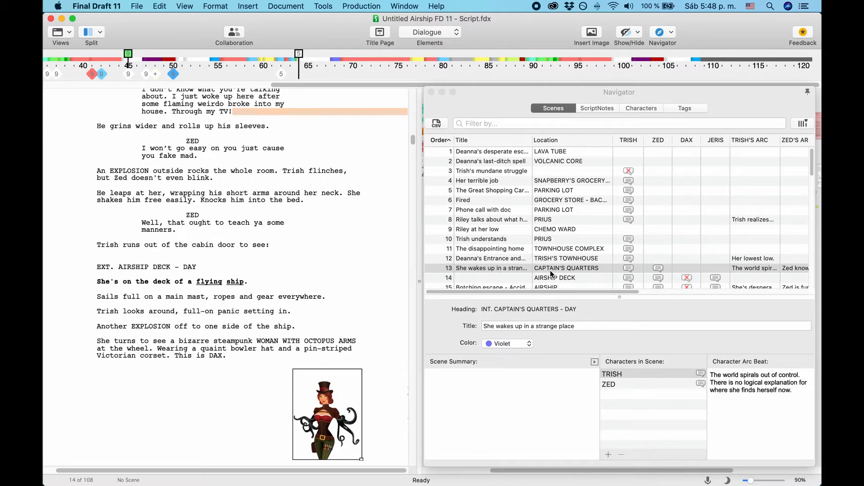
pyautogui.click(466, 98)
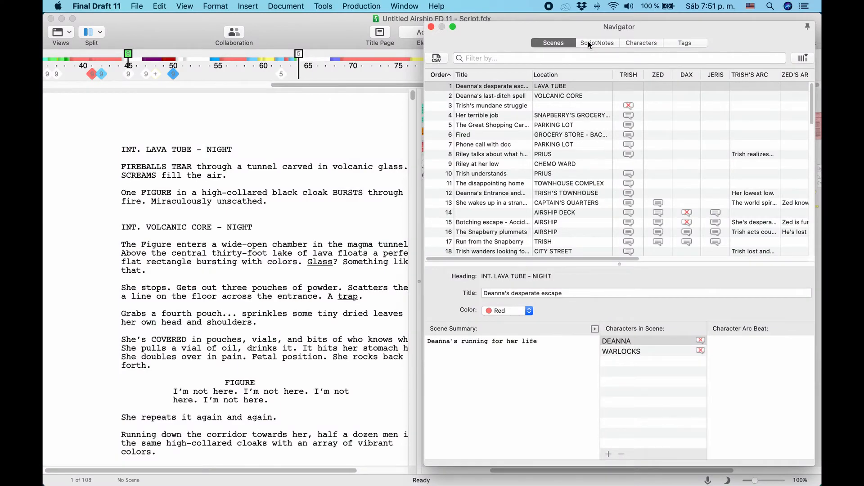
# Step: Show the Navigator's ScriptNotes and remove the "More fear" note from the script, keeping it as a general note
pyautogui.click(593, 42)
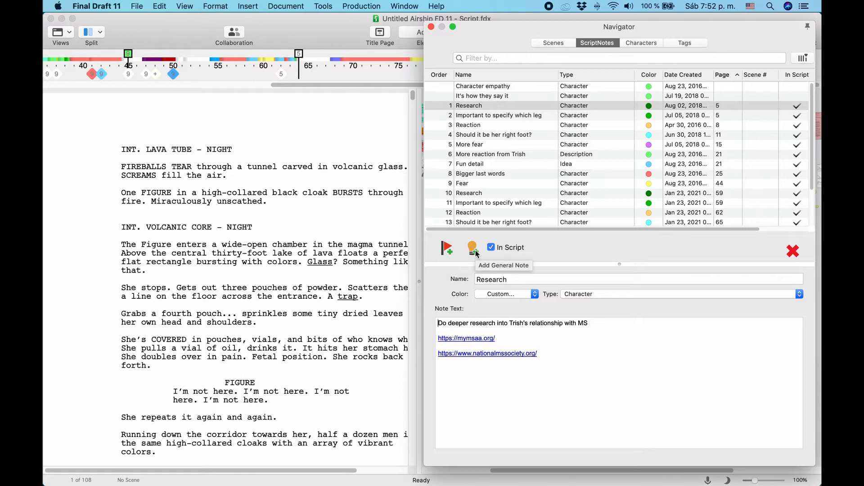
pyautogui.click(576, 144)
pyautogui.hscroll(3, 578, 153)
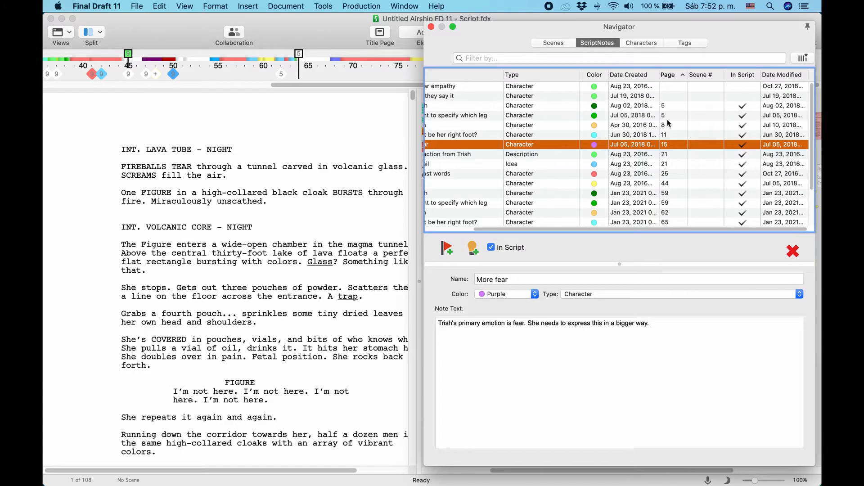
pyautogui.hscroll(-3, 596, 123)
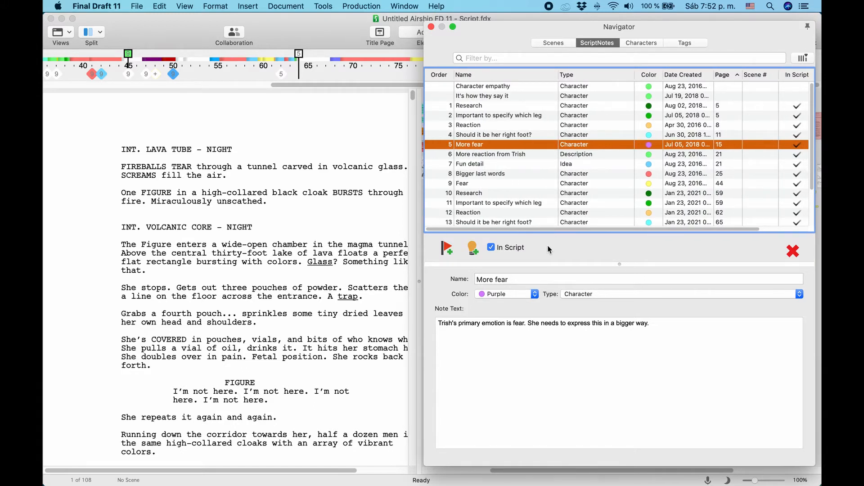
pyautogui.click(491, 247)
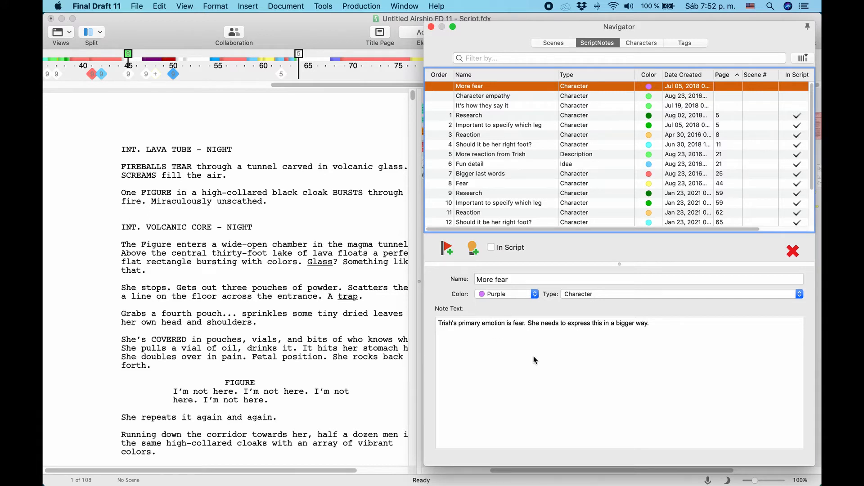
# Step: Assign the "More fear" note a new ScriptNote type named "My Notes", and check which list columns are available
pyautogui.click(531, 277)
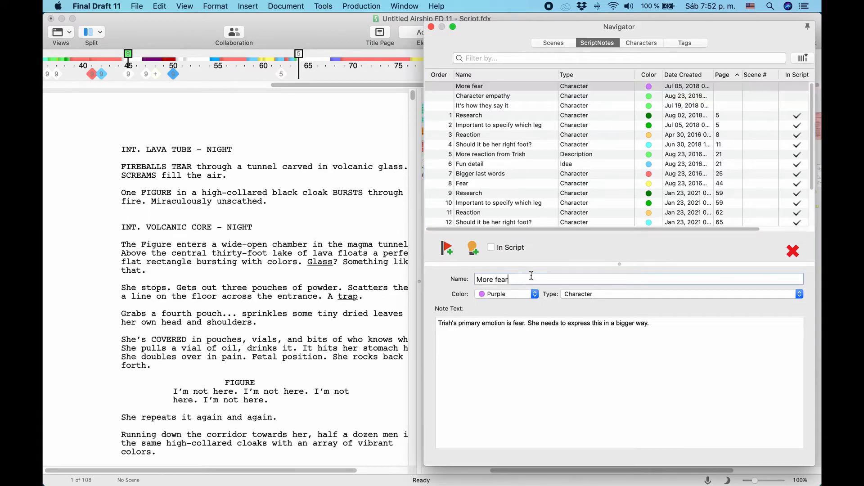
pyautogui.click(704, 360)
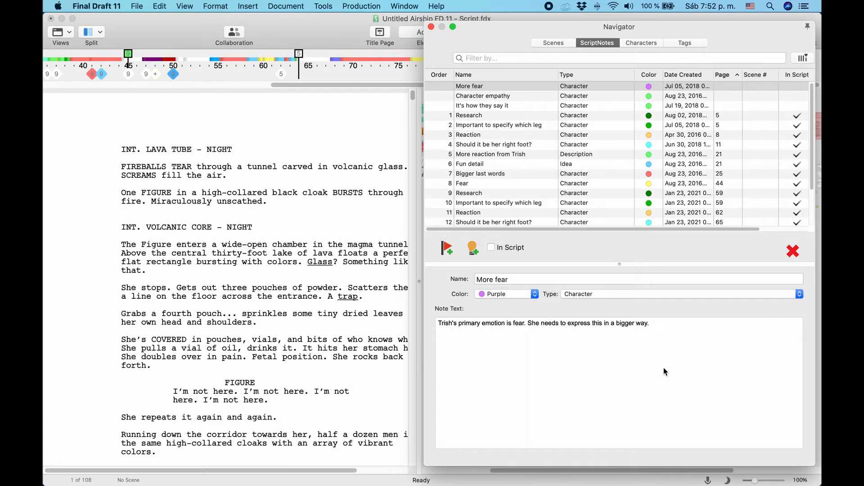
pyautogui.click(533, 295)
pyautogui.click(533, 297)
pyautogui.click(700, 295)
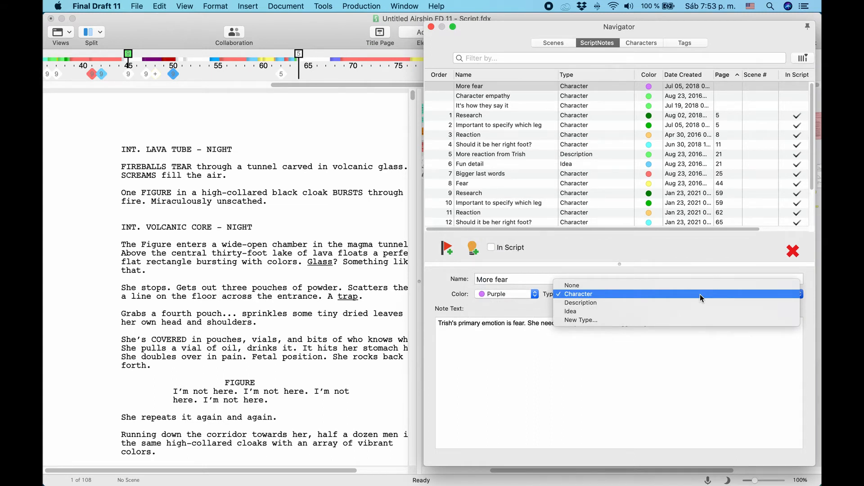
pyautogui.click(688, 320)
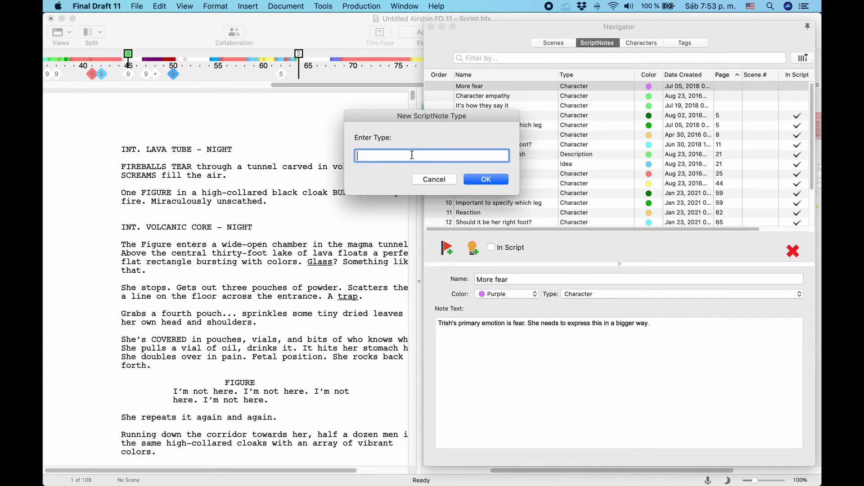
pyautogui.write('My Notes')
pyautogui.press('Return')
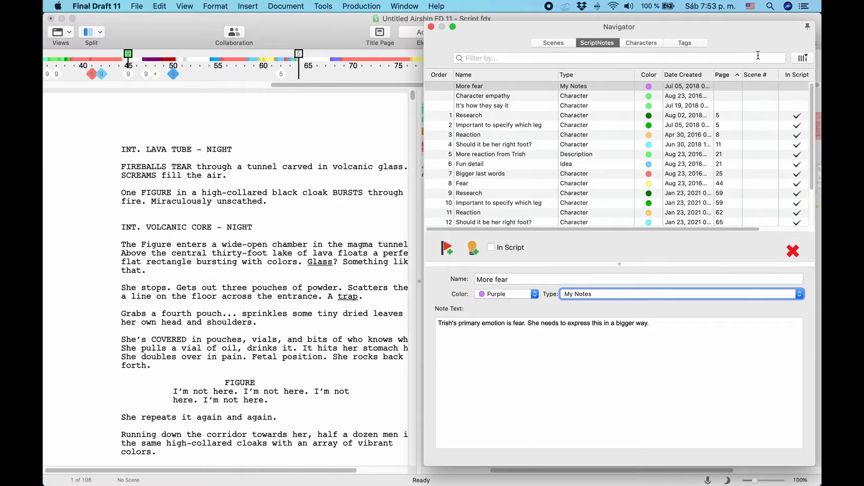
pyautogui.click(803, 58)
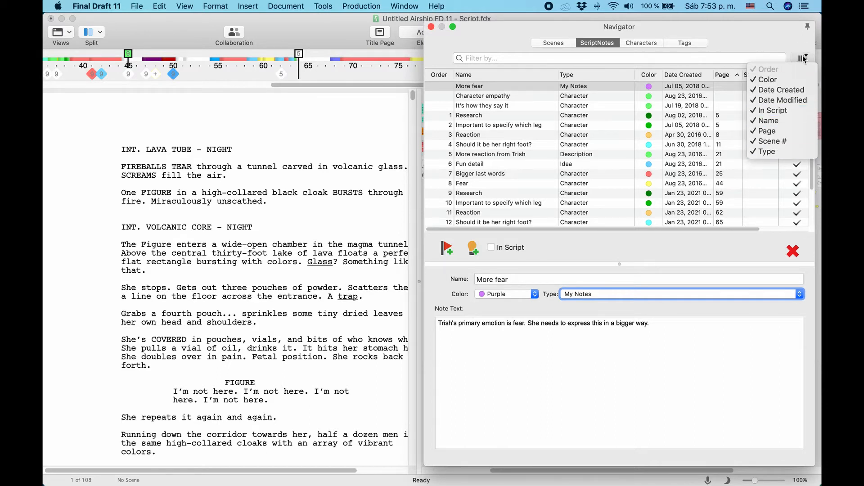
pyautogui.click(805, 58)
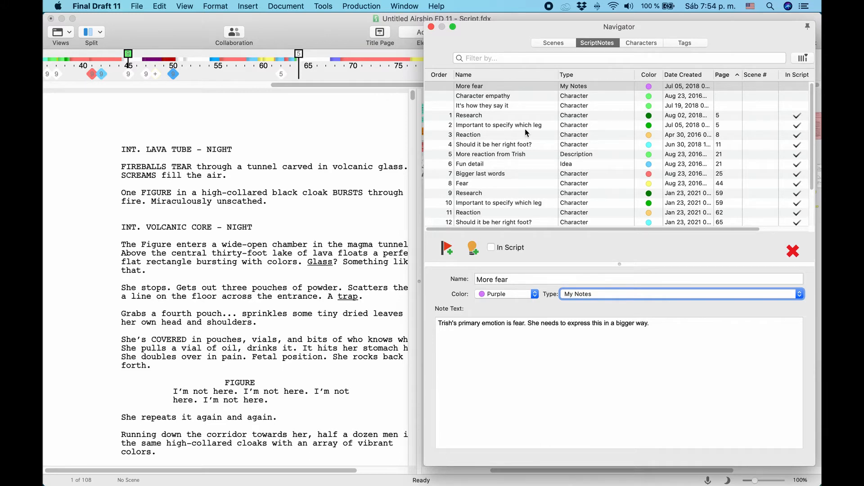
# Step: Add a ScriptNote to the first action paragraph of the INT. VOLCANIC CORE scene
pyautogui.click(280, 247)
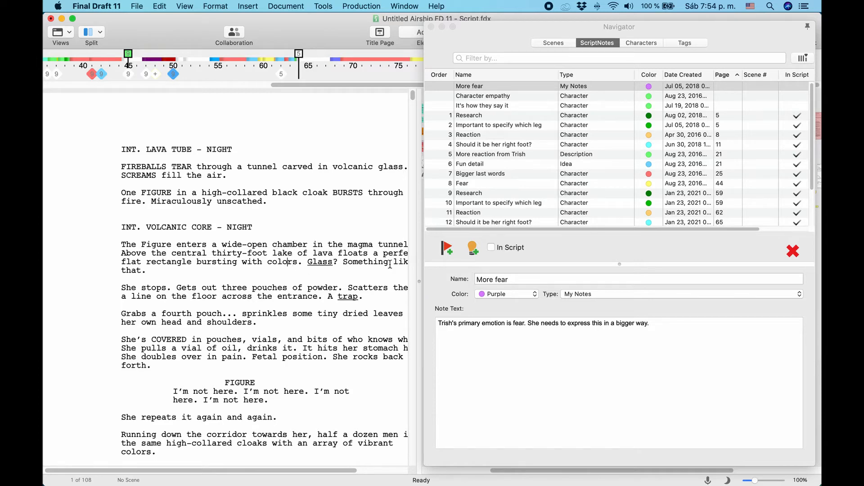
pyautogui.click(451, 249)
pyautogui.click(451, 249)
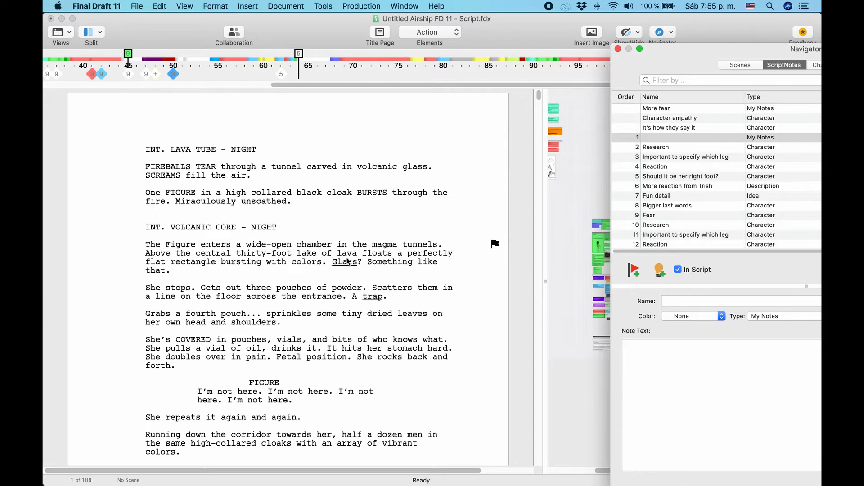
# Step: Open the new ScriptNote from its flag beside the volcanic core paragraph, and bring the Navigator window fully into view
pyautogui.click(315, 258)
pyautogui.moveTo(251, 253); pyautogui.dragTo(297, 254)
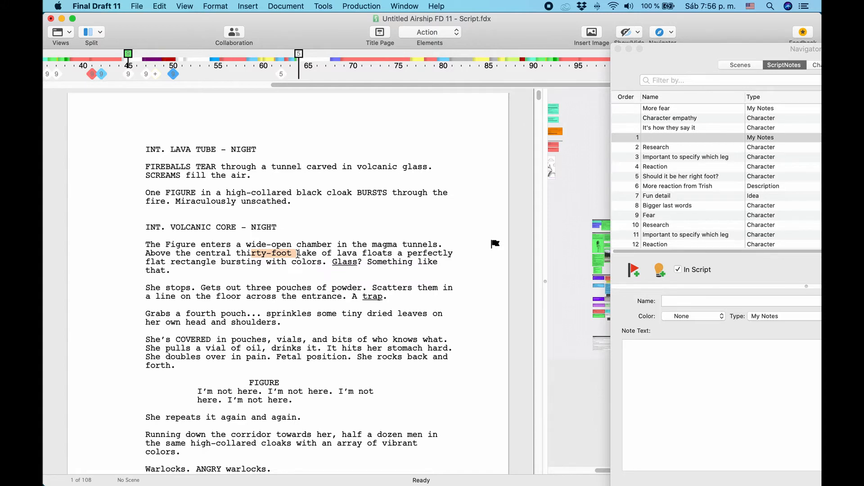
pyautogui.click(494, 244)
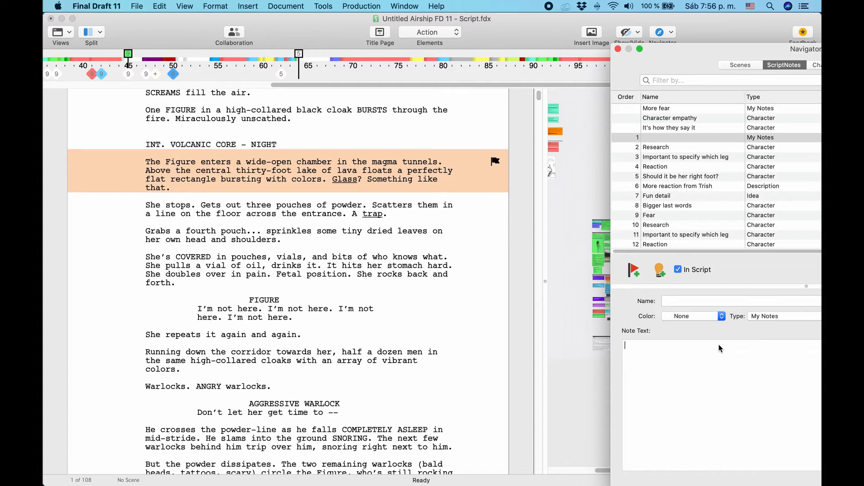
pyautogui.moveTo(687, 48); pyautogui.dragTo(653, 52)
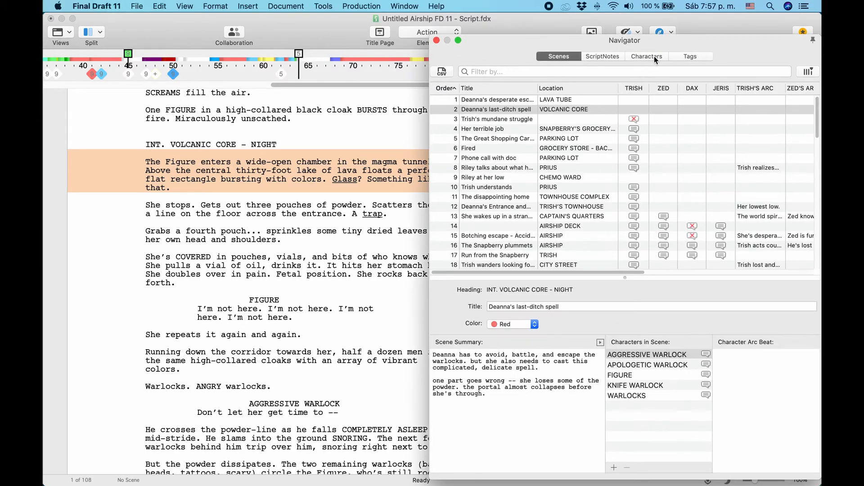
# Step: Show the Navigator's character table and add a character trait named "New Trait"
pyautogui.click(655, 56)
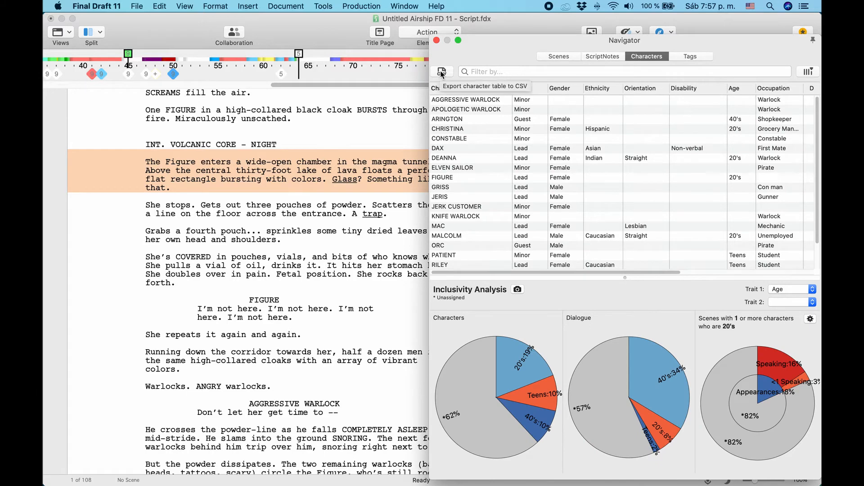
pyautogui.click(601, 55)
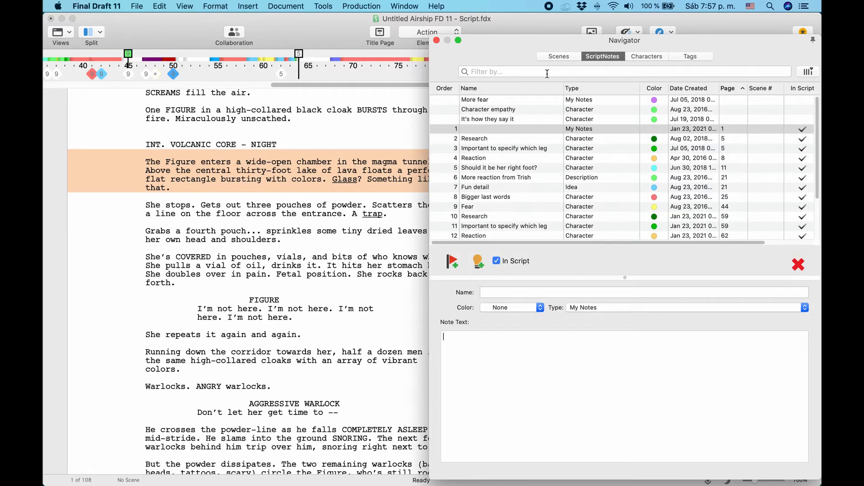
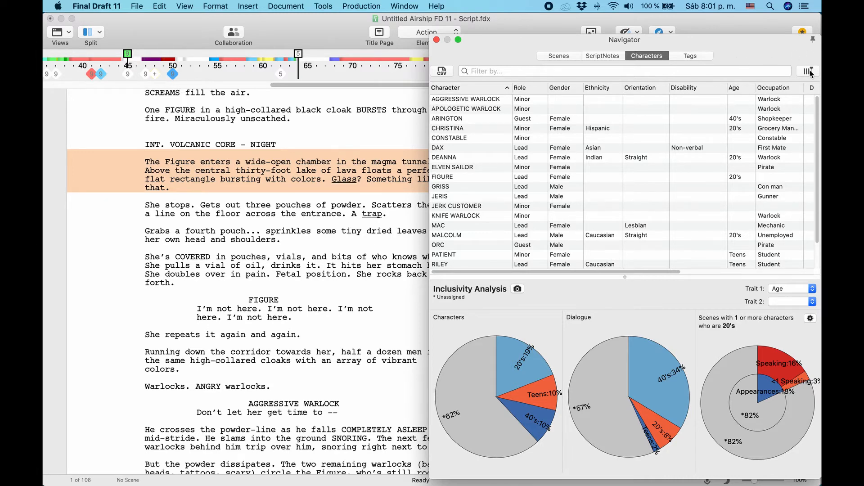
pyautogui.click(809, 71)
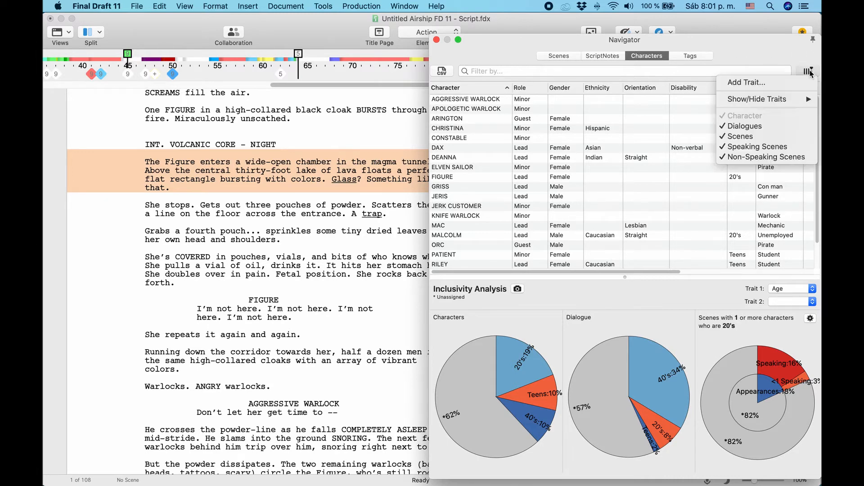
pyautogui.click(775, 81)
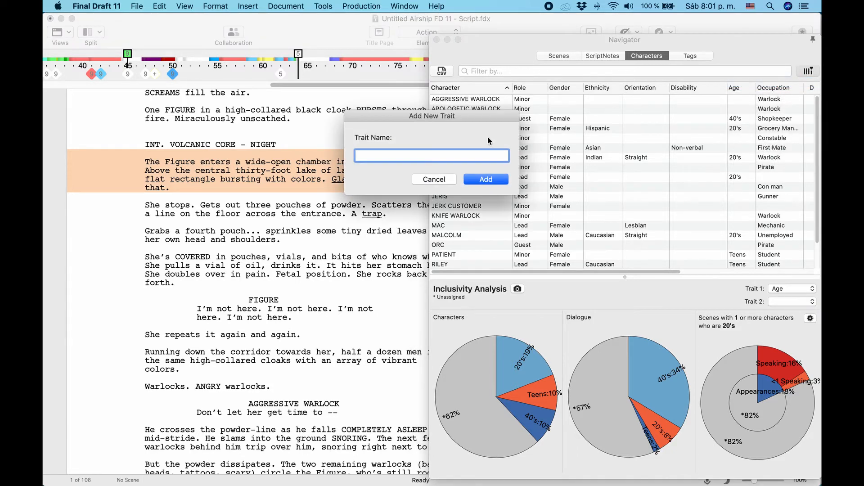
pyautogui.write('New Trait')
pyautogui.press('Return')
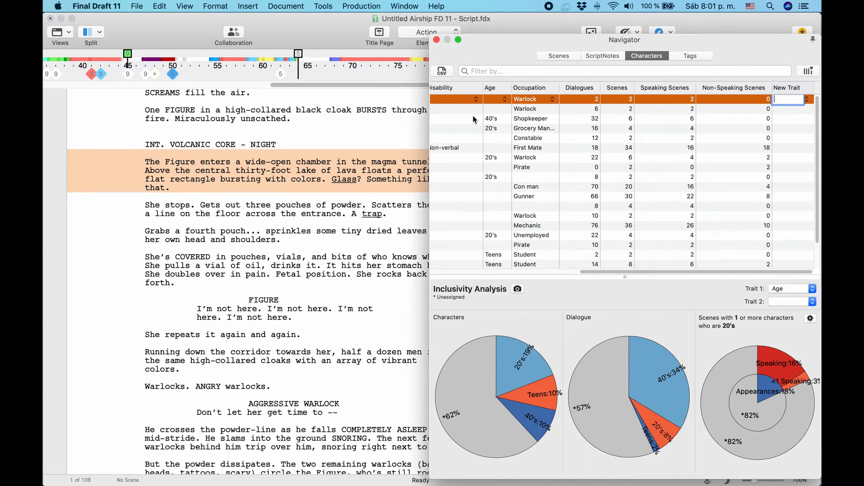
# Step: Export the character traits table to CSV, review all its columns in the spreadsheet, and close it
pyautogui.hscroll(-5, 551, 168)
pyautogui.hscroll(-1, 560, 168)
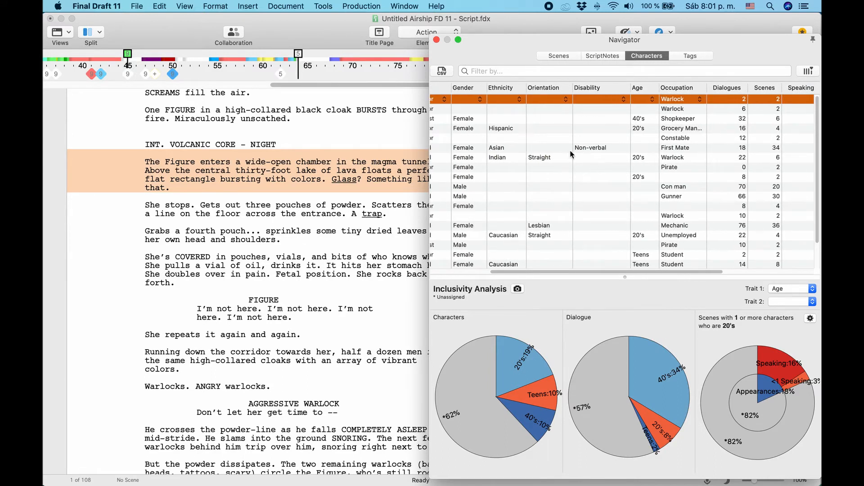
pyautogui.click(449, 72)
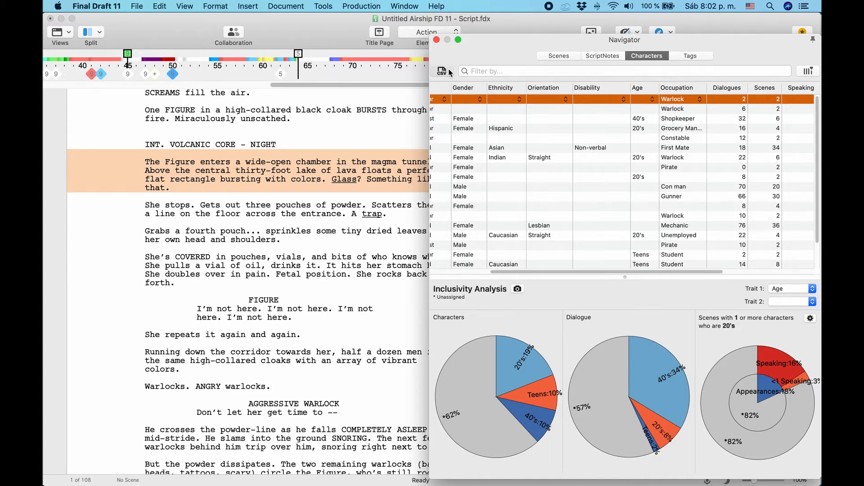
pyautogui.click(624, 320)
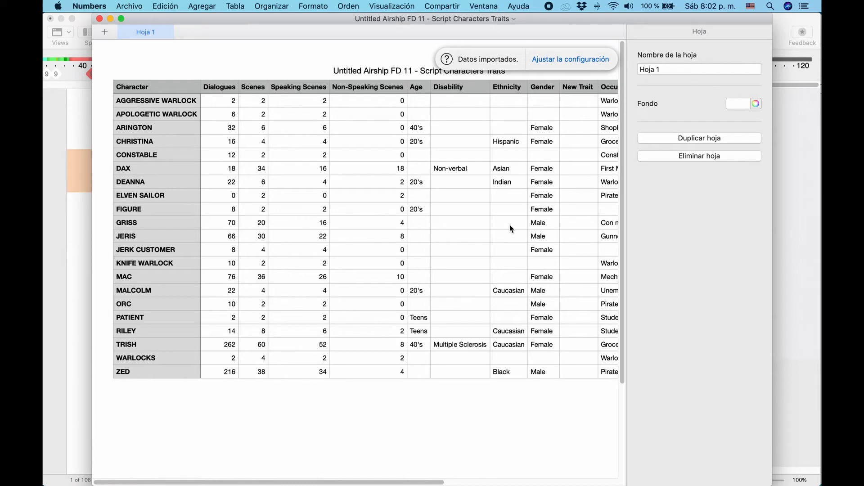
pyautogui.hscroll(10, 510, 225)
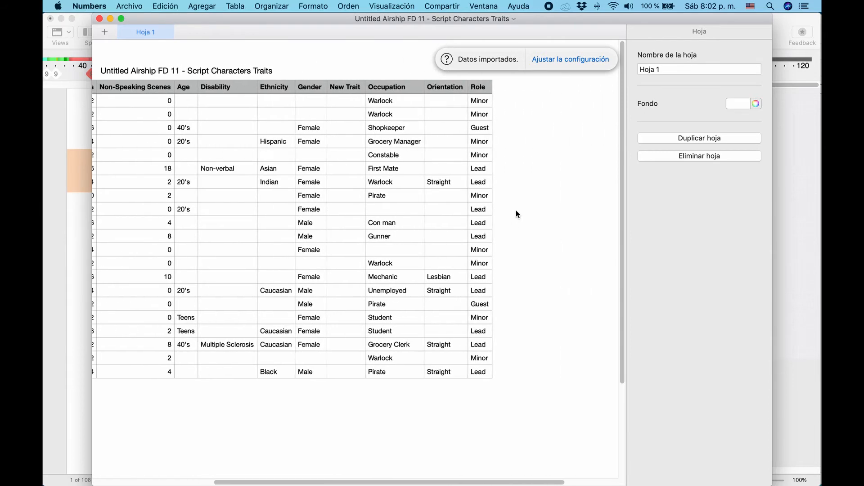
pyautogui.click(100, 18)
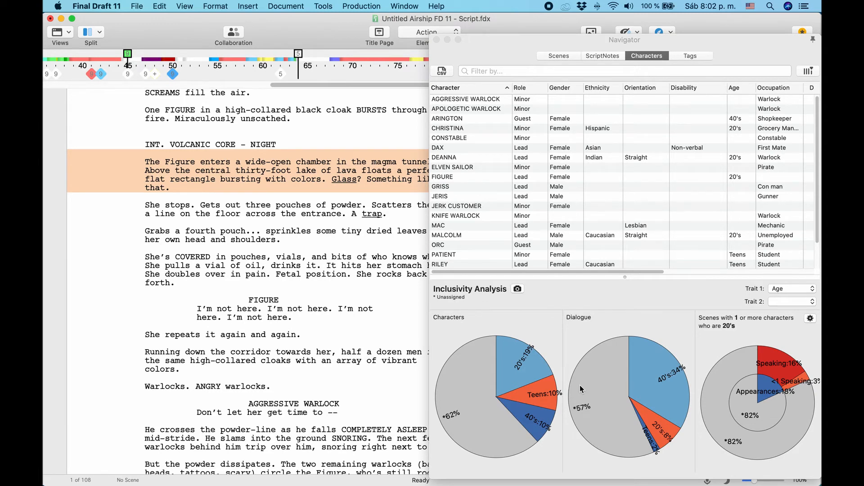
# Step: Set Trait 2 of the Inclusivity Analysis to Ethnicity, save the charts as a PNG image, and close the image after viewing it
pyautogui.click(785, 288)
pyautogui.click(784, 289)
pyautogui.click(785, 300)
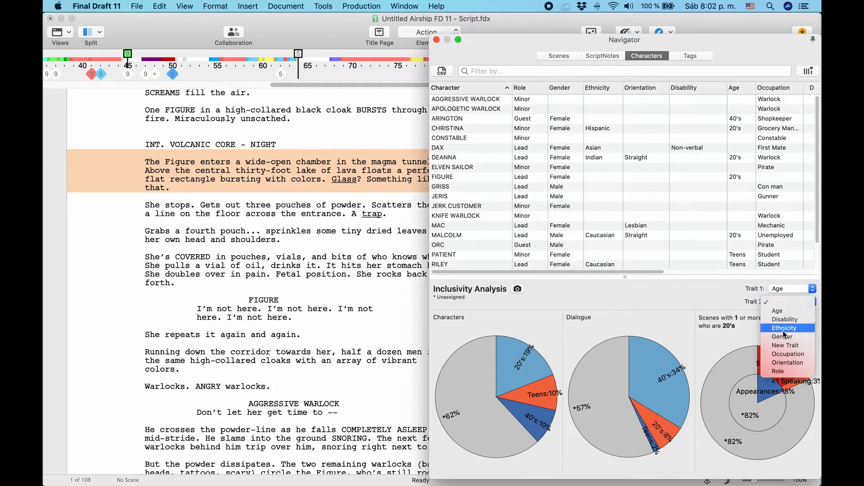
pyautogui.click(784, 328)
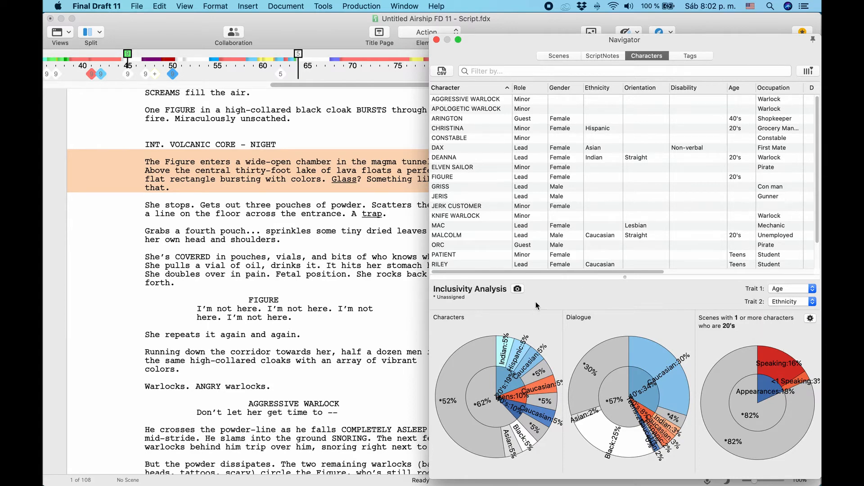
pyautogui.click(517, 288)
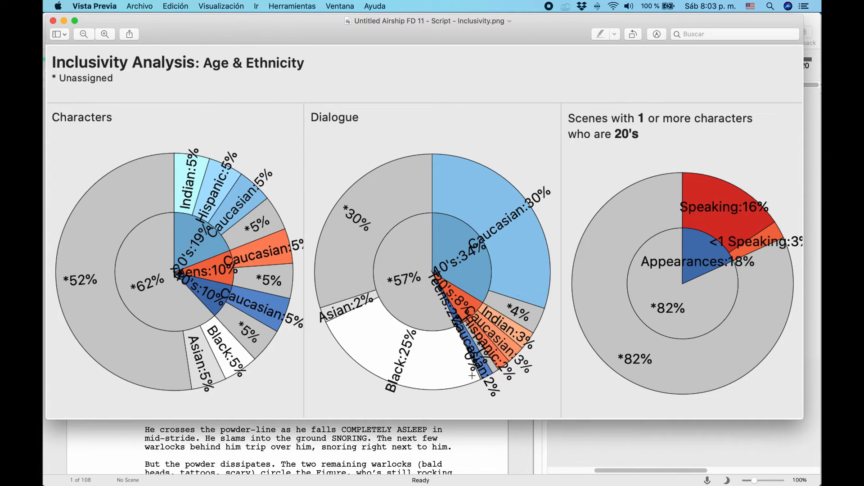
pyautogui.press('super+q')
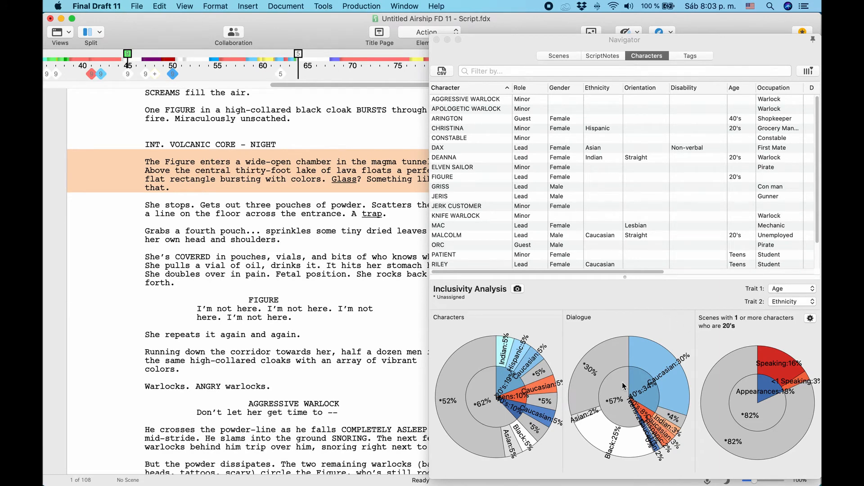
# Step: Add Caucasian as the second condition of the inclusivity scenes chart, alongside 20's
pyautogui.click(810, 319)
pyautogui.click(810, 319)
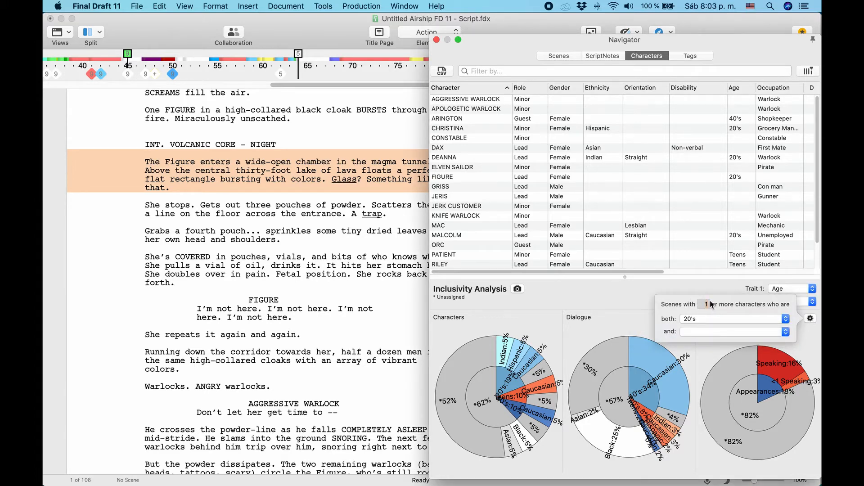
pyautogui.click(747, 332)
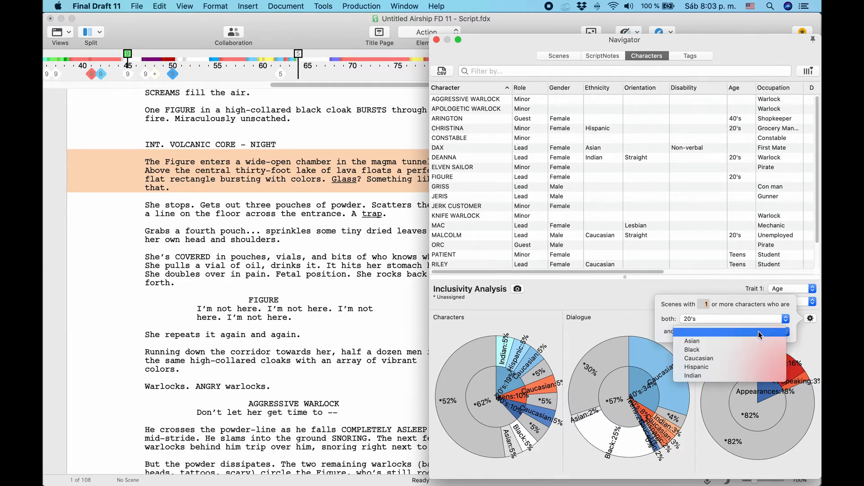
pyautogui.click(725, 358)
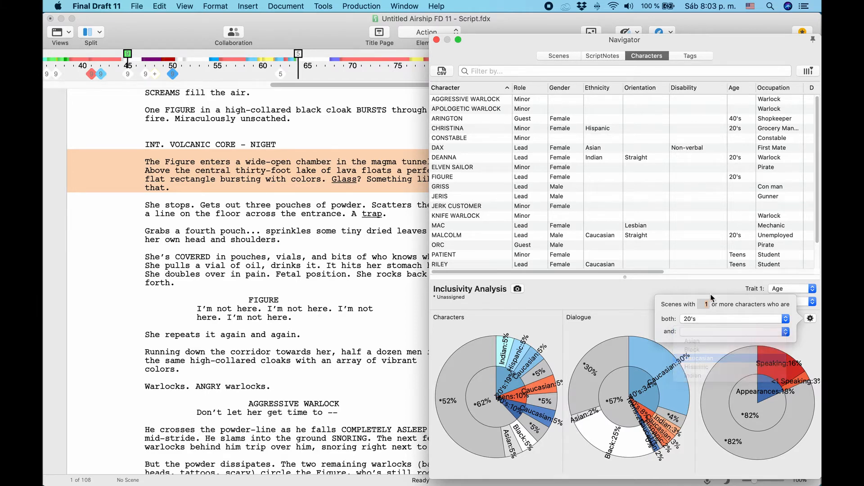
pyautogui.click(808, 319)
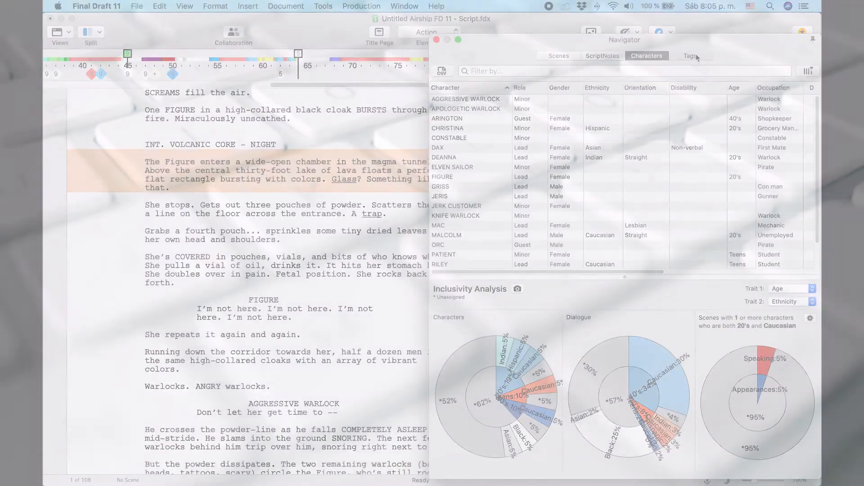
# Step: Show the Navigator's Tags view and look through the tags assigned to each scene
pyautogui.click(695, 53)
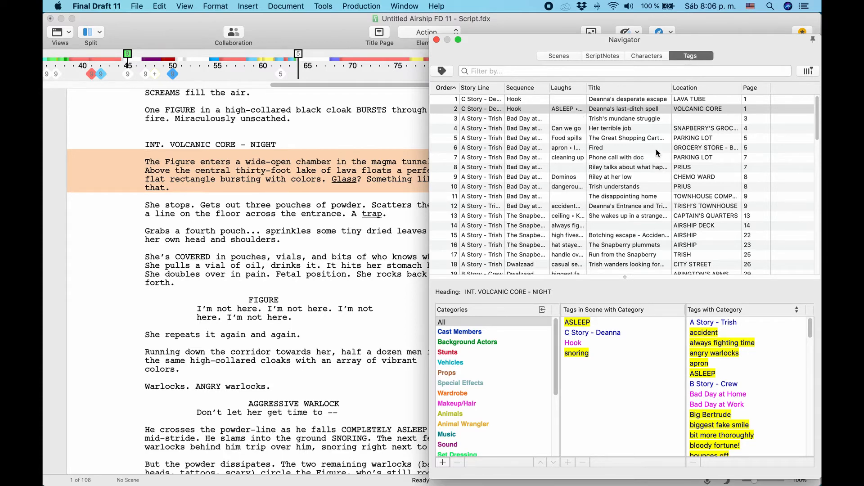
pyautogui.scroll(-10, 653, 158)
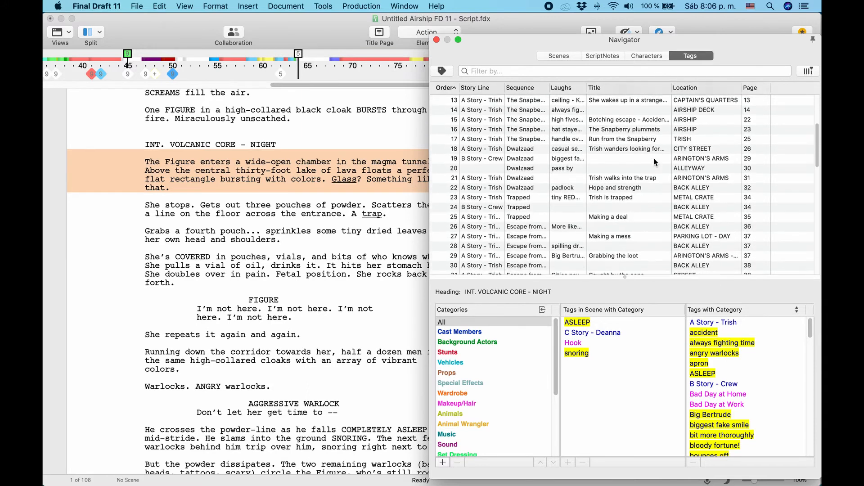
pyautogui.scroll(-5, 654, 158)
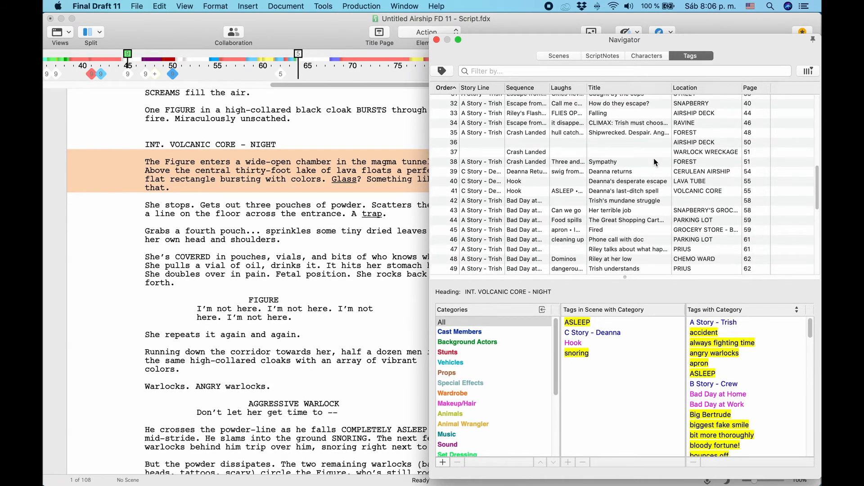
pyautogui.scroll(10, 654, 158)
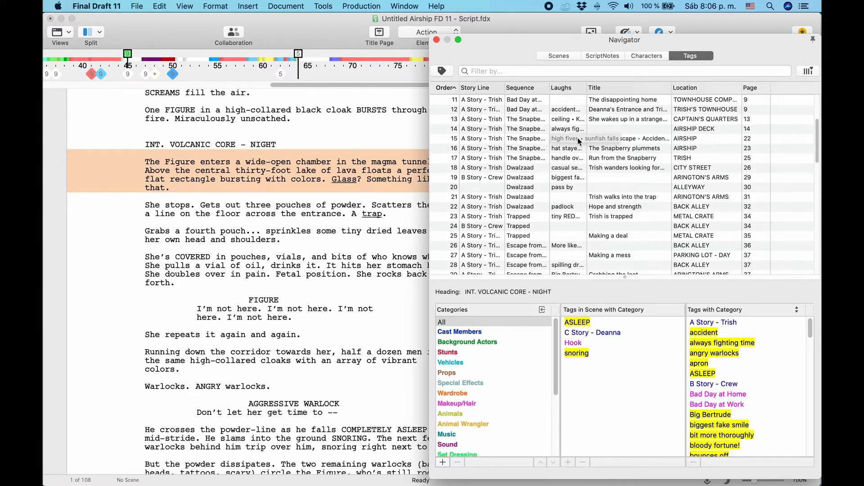
# Step: Turn on Tags Mode and check where the same command is found among the Production commands
pyautogui.click(446, 72)
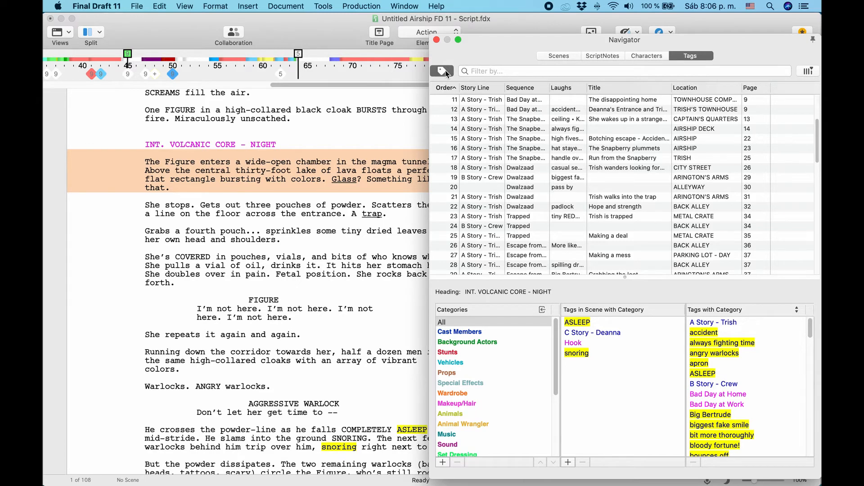
pyautogui.click(363, 6)
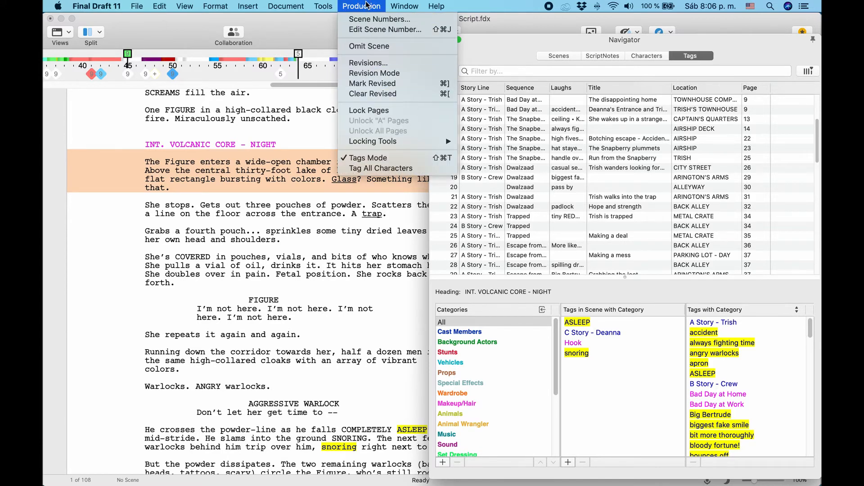
pyautogui.click(366, 4)
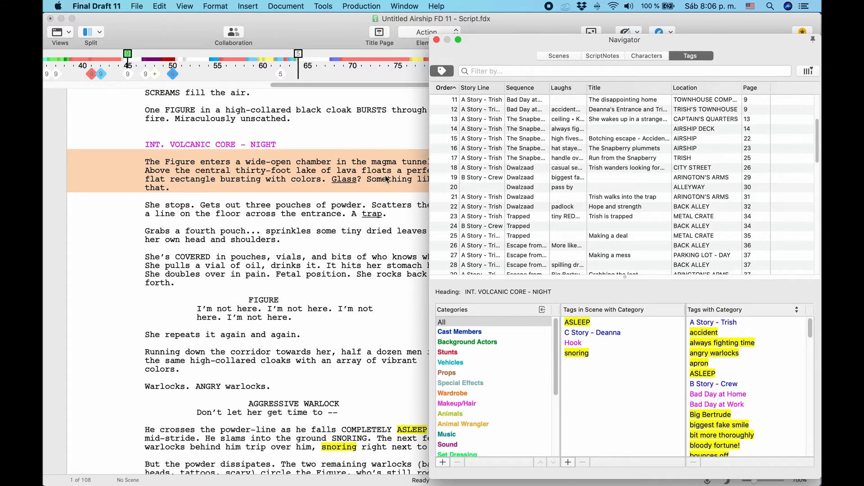
# Step: Select "owder" in the "But the powder dissipates" paragraph as the text for a new tag
pyautogui.scroll(-4, 345, 257)
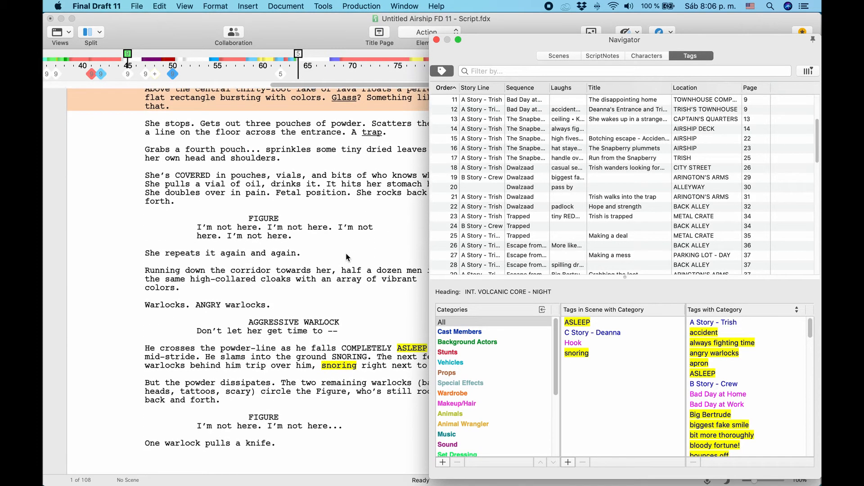
pyautogui.scroll(-3, 347, 253)
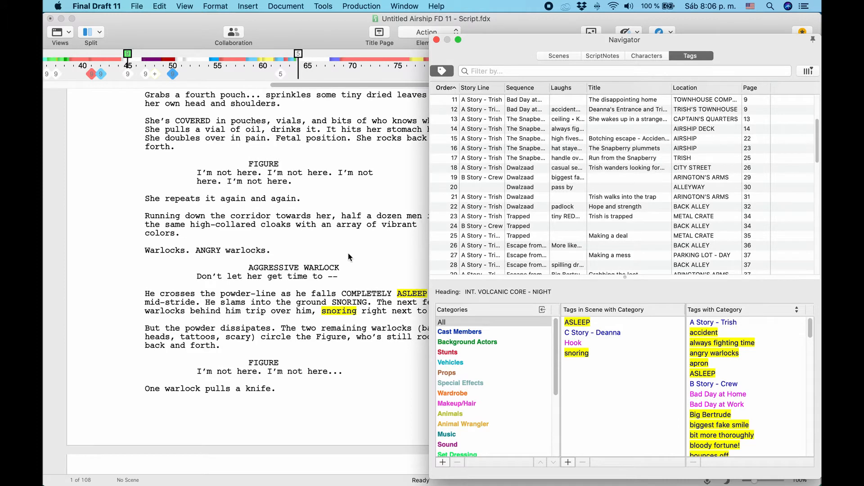
pyautogui.scroll(-3, 348, 253)
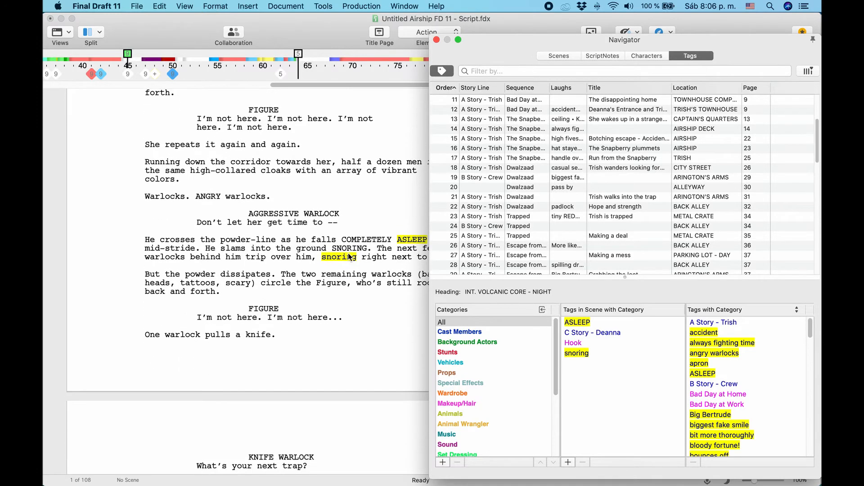
pyautogui.scroll(-1, 350, 257)
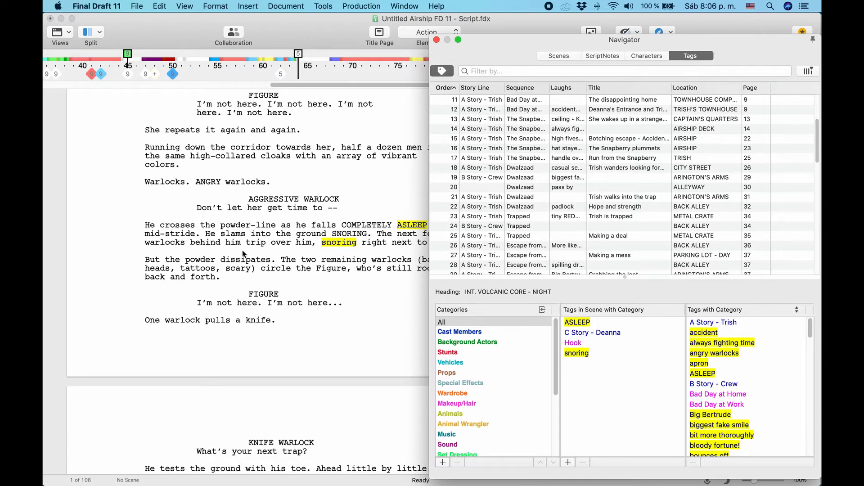
pyautogui.scroll(-1, 266, 255)
pyautogui.moveTo(191, 240); pyautogui.dragTo(216, 242)
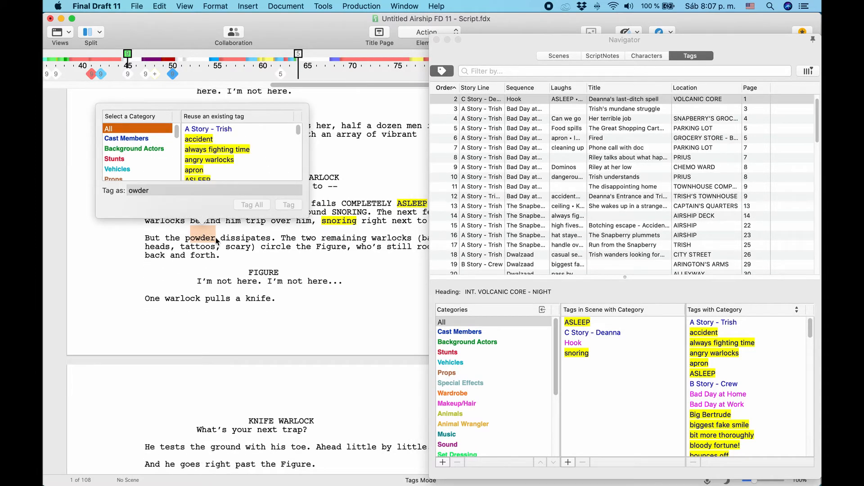
pyautogui.scroll(-2, 159, 158)
pyautogui.scroll(2, 159, 158)
pyautogui.click(158, 190)
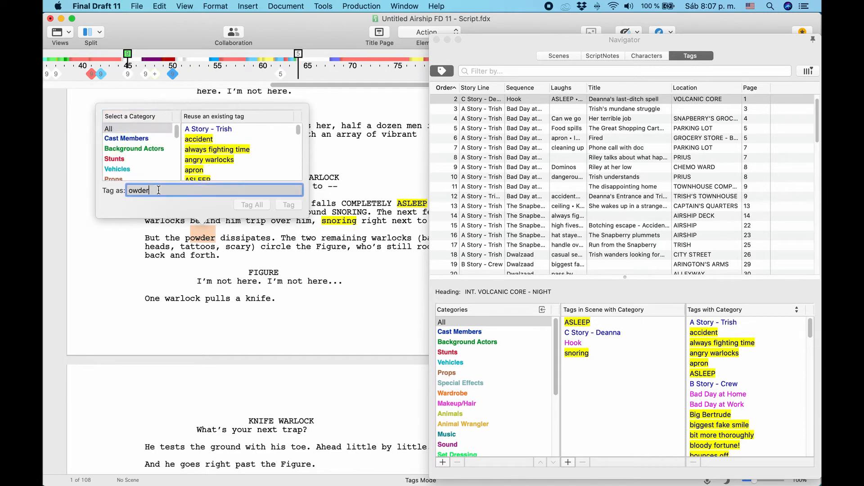
# Step: Browse the tag categories and tag all occurrences of the selected text with the existing Story Line tag "A Story - Trish"
pyautogui.scroll(-5, 138, 153)
pyautogui.click(136, 147)
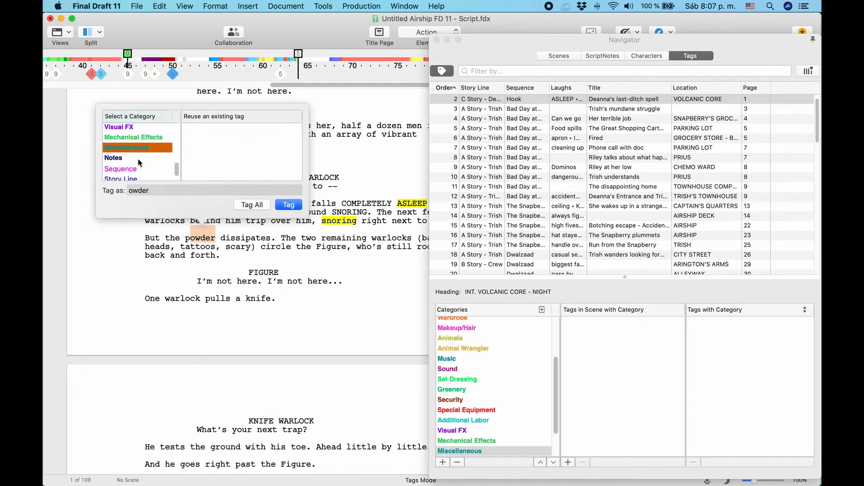
pyautogui.scroll(-2, 143, 156)
pyautogui.scroll(5, 142, 155)
pyautogui.scroll(3, 143, 156)
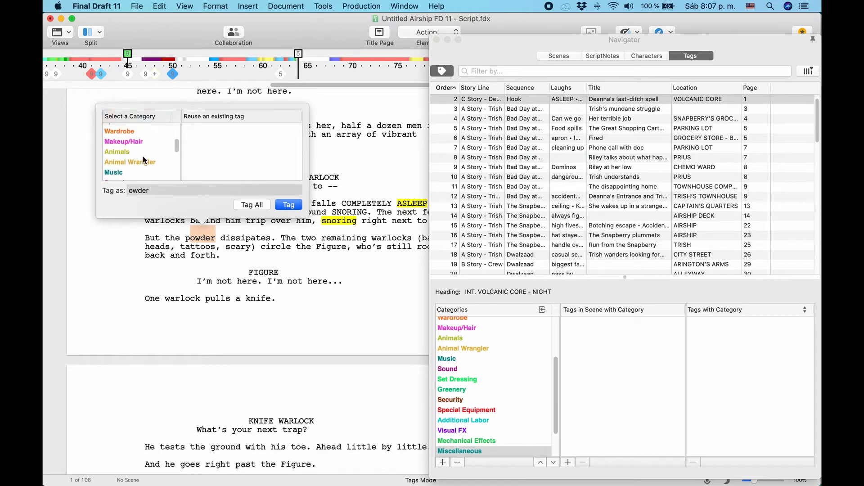
pyautogui.scroll(-7, 143, 156)
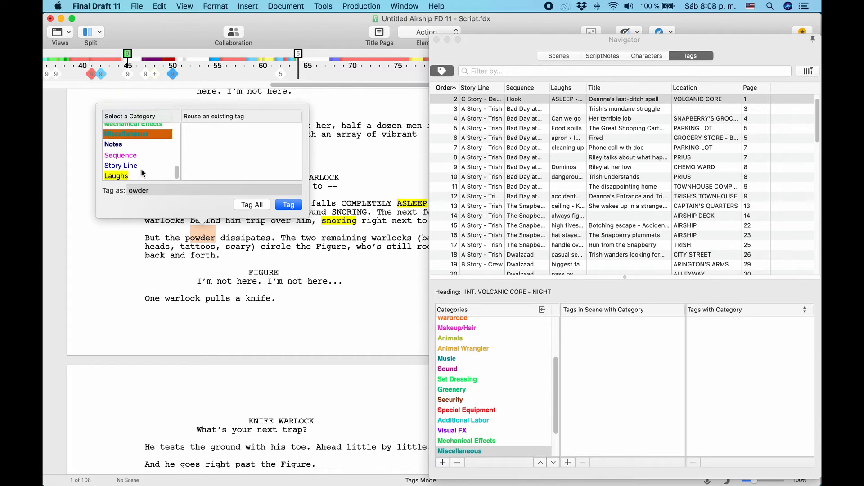
pyautogui.click(140, 166)
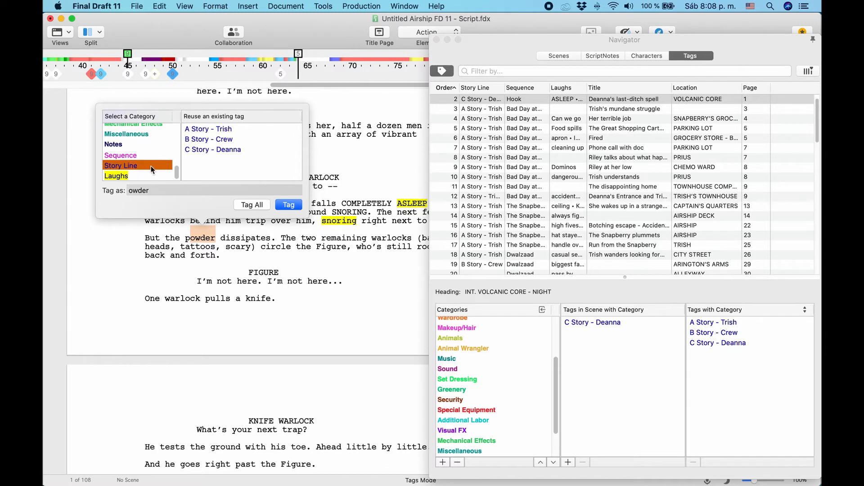
pyautogui.click(222, 130)
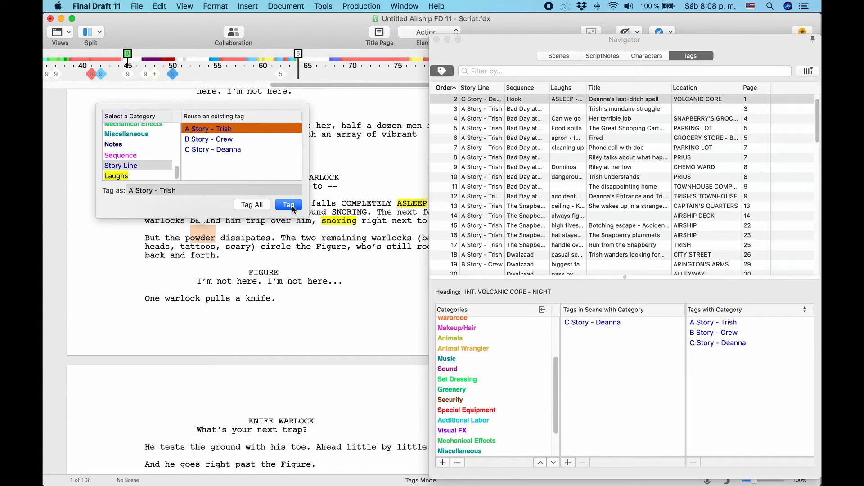
pyautogui.moveTo(199, 187); pyautogui.dragTo(111, 192)
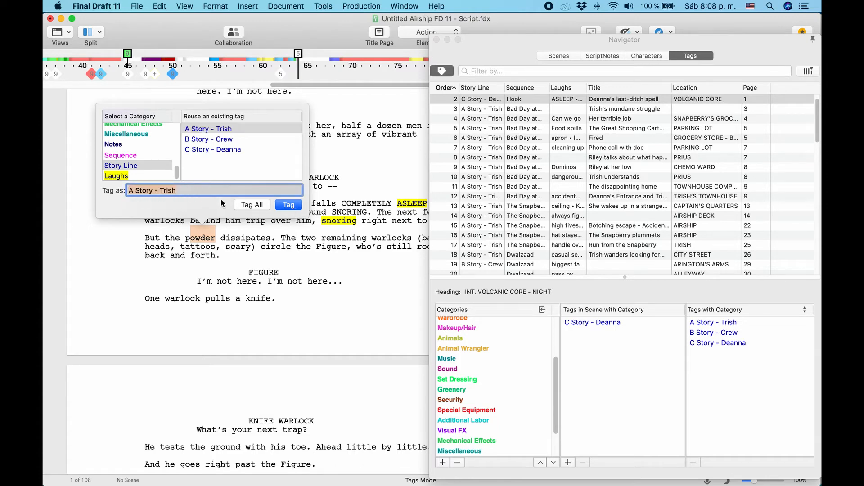
pyautogui.click(252, 205)
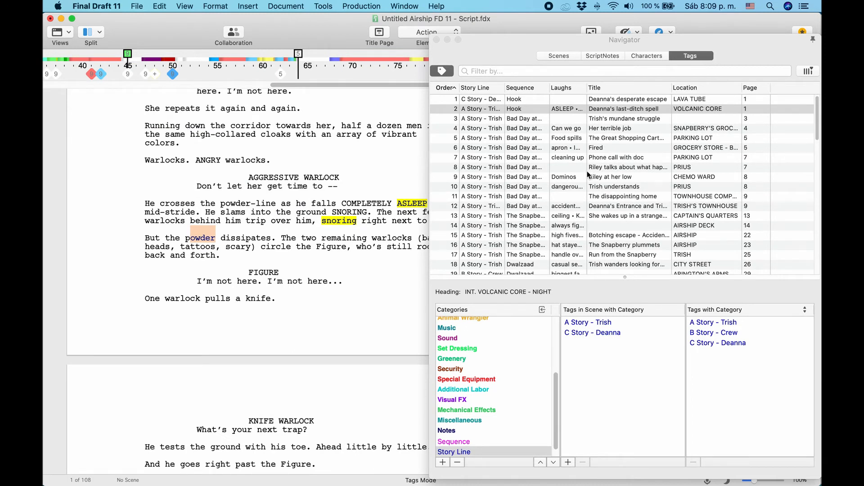
# Step: View the scenes' Tags column, then check the options for adding a tag category and importing categories from another file, cancelling both
pyautogui.hscroll(5, 639, 144)
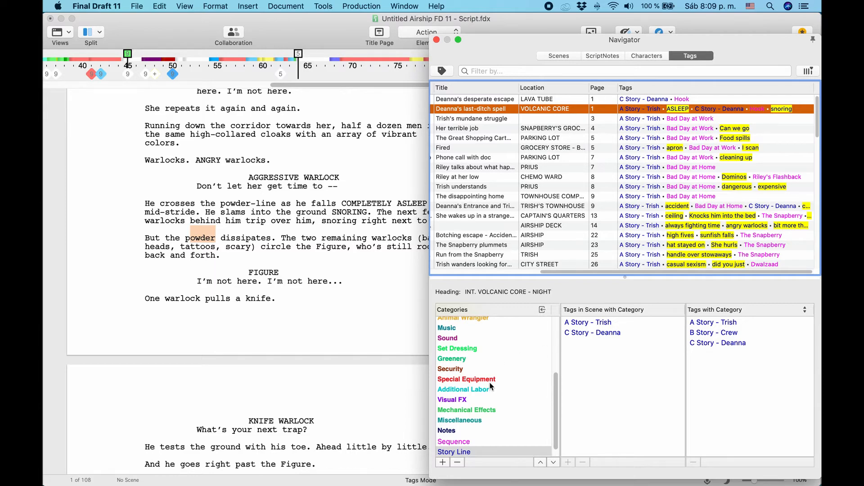
pyautogui.click(443, 462)
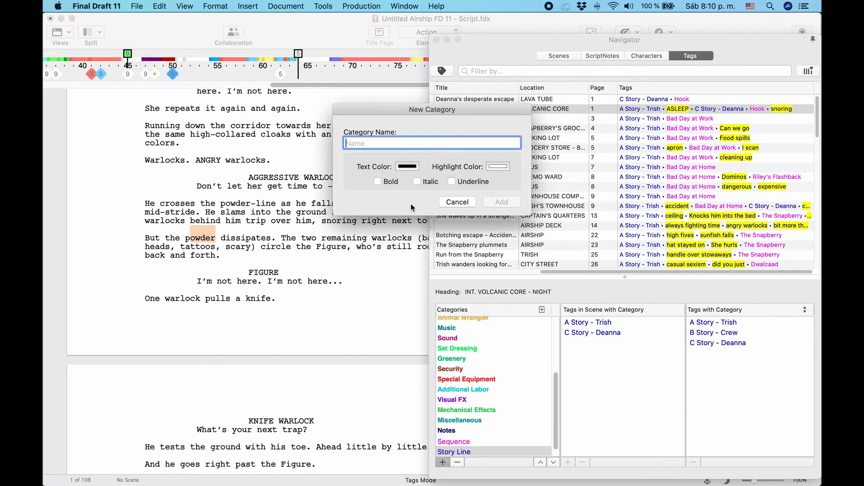
pyautogui.click(457, 202)
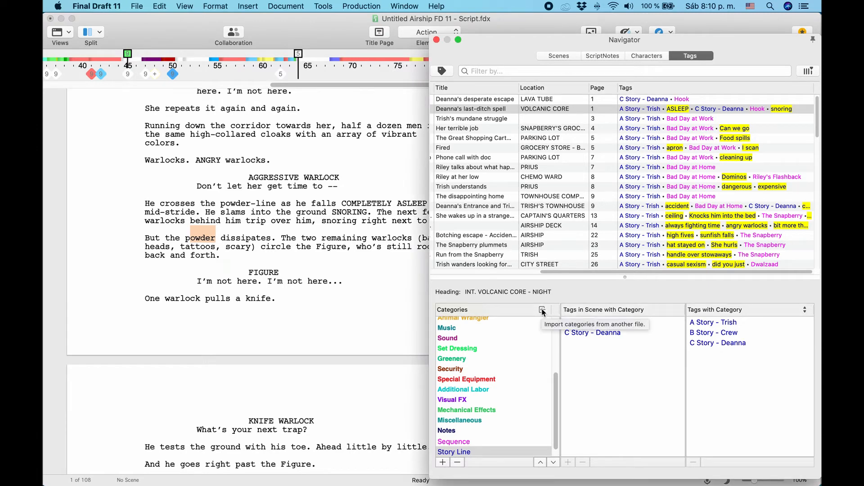
pyautogui.click(542, 310)
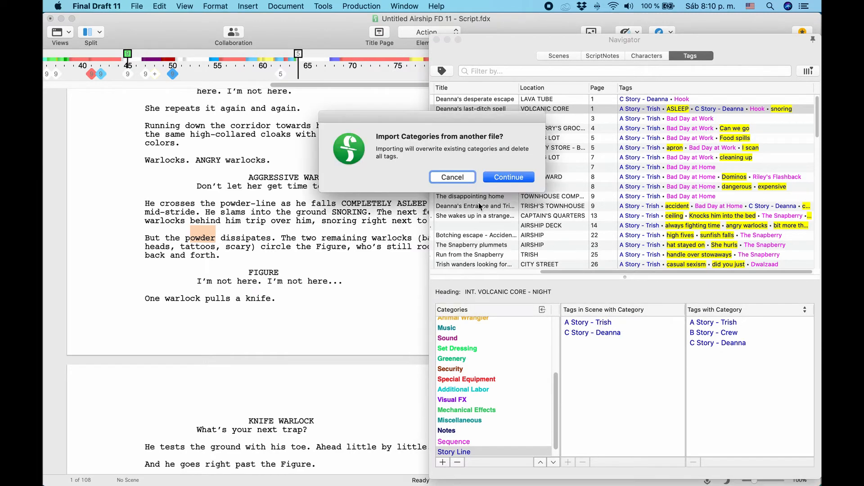
pyautogui.click(451, 177)
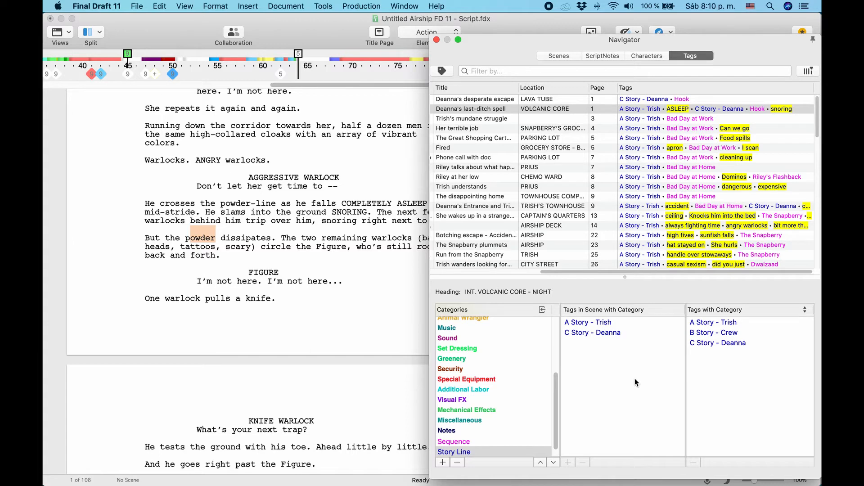
# Step: Check the filter choices for the Navigator's tag list and keep it on Tags with Category
pyautogui.click(713, 379)
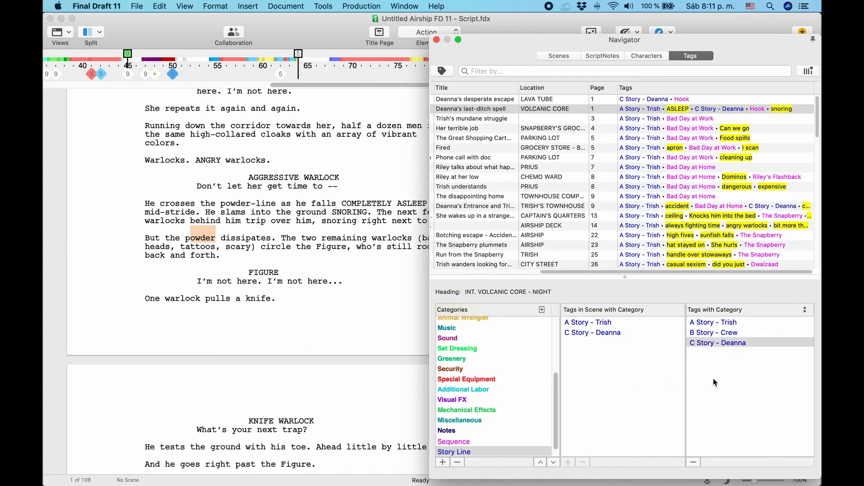
pyautogui.click(776, 309)
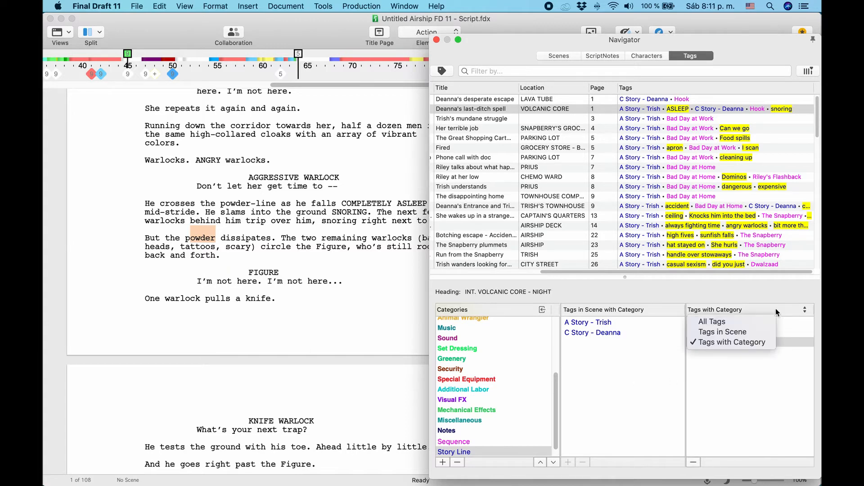
pyautogui.click(723, 342)
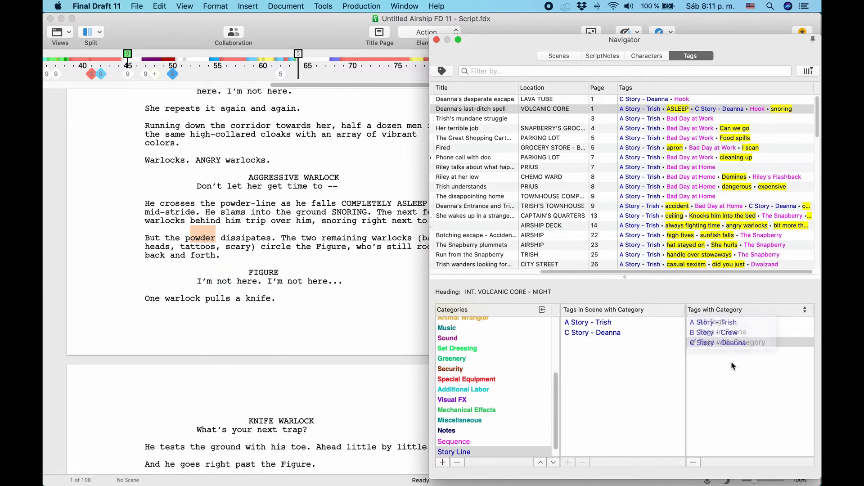
# Step: Edit the Story Line tag "C Story - Deanna" and link it to the "ASLEEP" tag
pyautogui.doubleClick(710, 343)
pyautogui.click(438, 259)
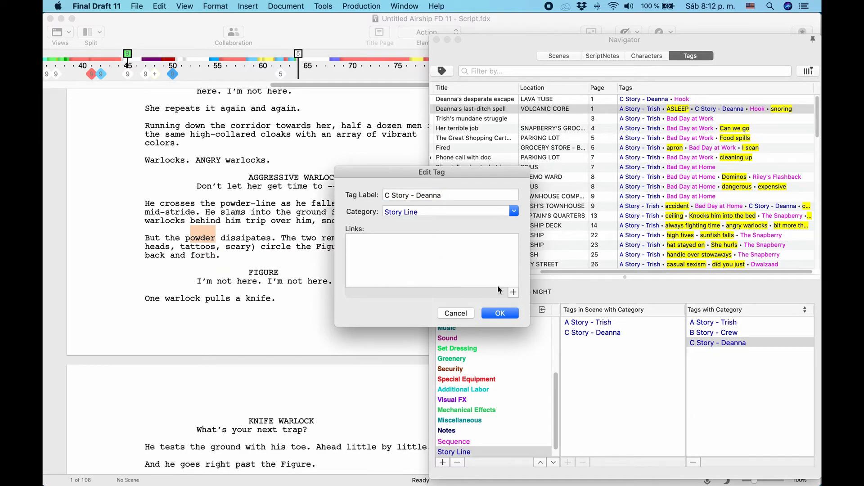
pyautogui.click(513, 293)
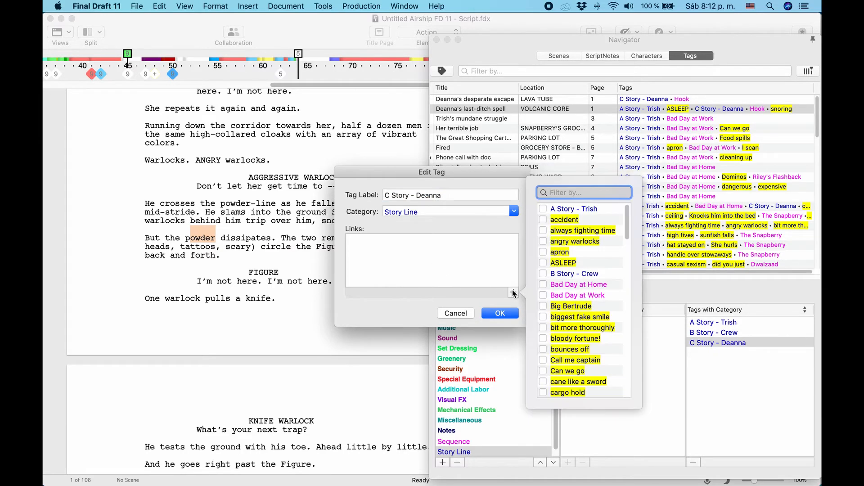
pyautogui.click(543, 263)
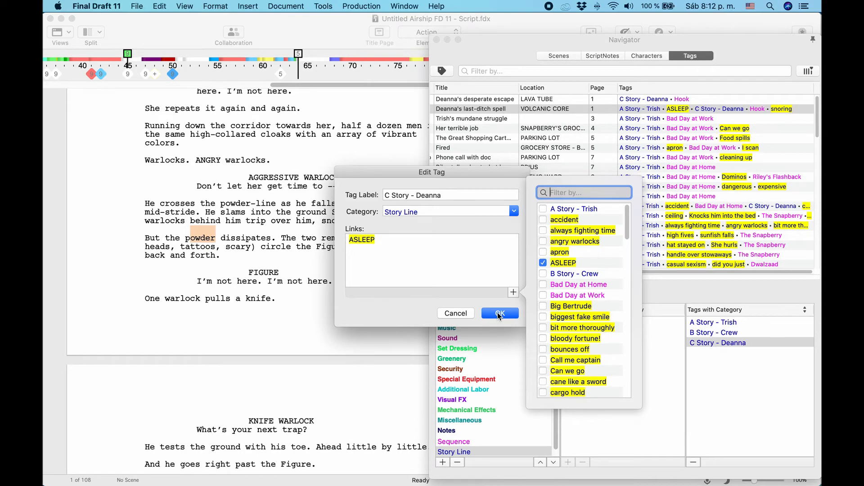
pyautogui.click(498, 314)
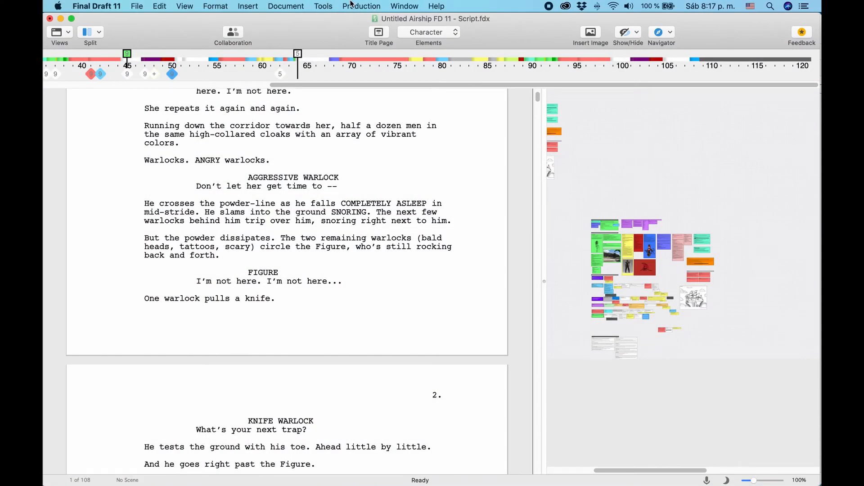
# Step: Generate a Scene Report in production order with tags included and the Courier Final Draft font, and read through it
pyautogui.click(323, 6)
pyautogui.moveTo(376, 76)
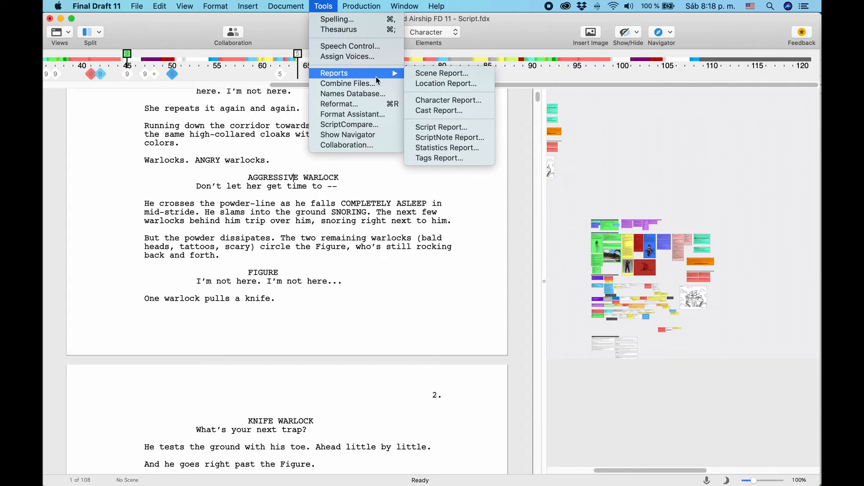
pyautogui.click(435, 76)
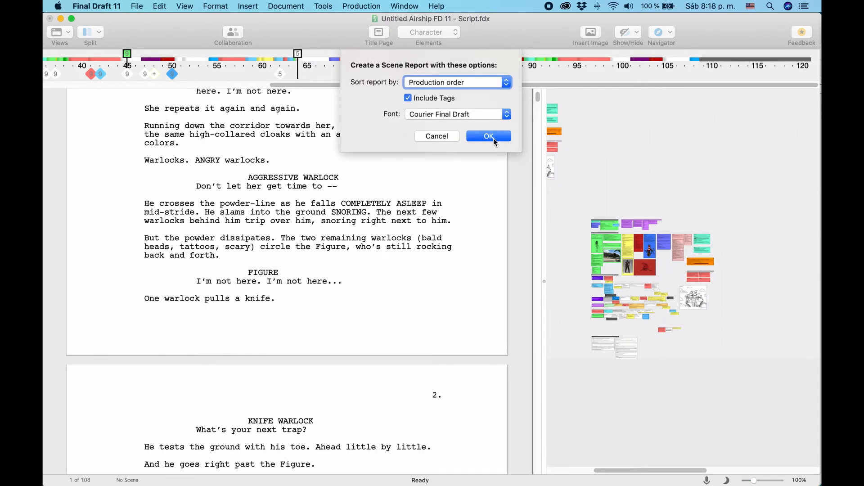
pyautogui.click(476, 83)
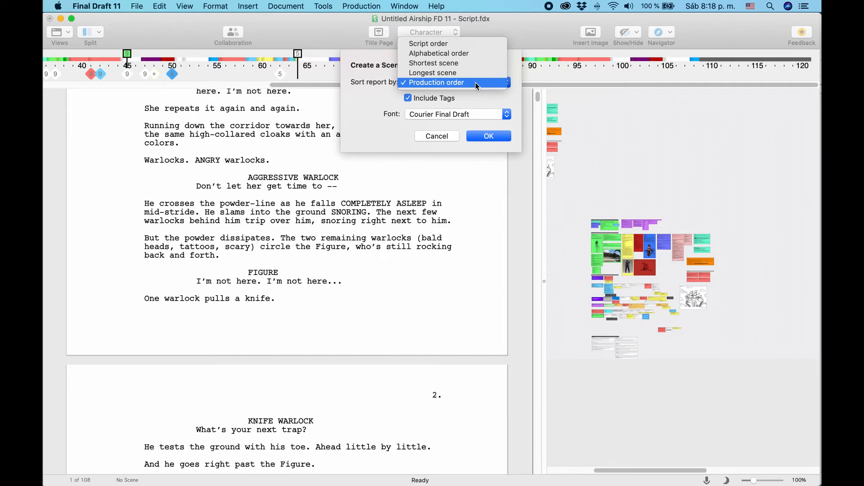
pyautogui.click(475, 83)
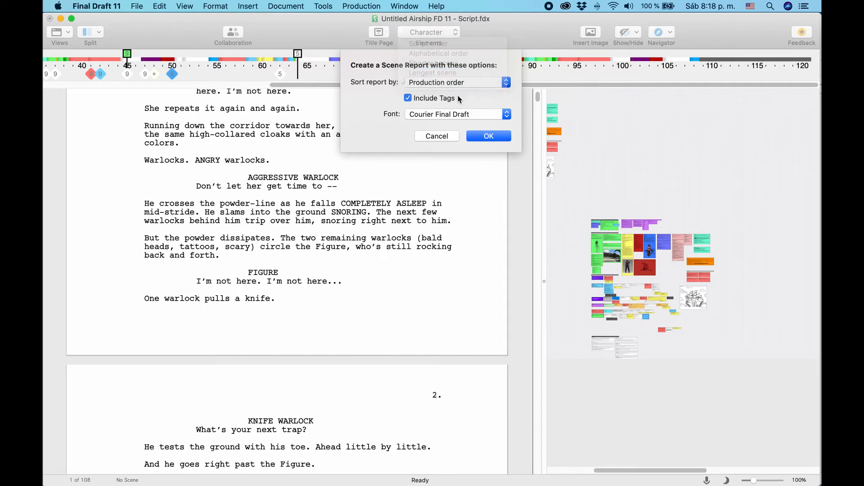
pyautogui.press('Return')
pyautogui.scroll(-5, 466, 188)
pyautogui.scroll(-3, 467, 188)
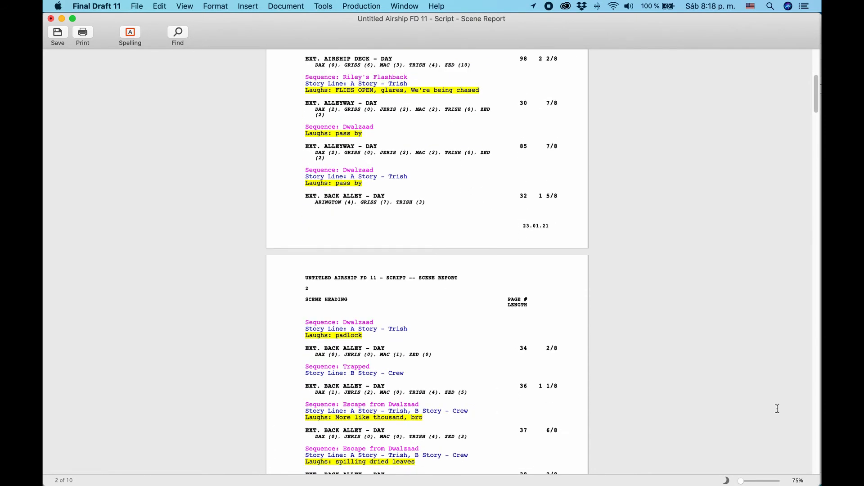
pyautogui.moveTo(743, 483); pyautogui.dragTo(763, 483)
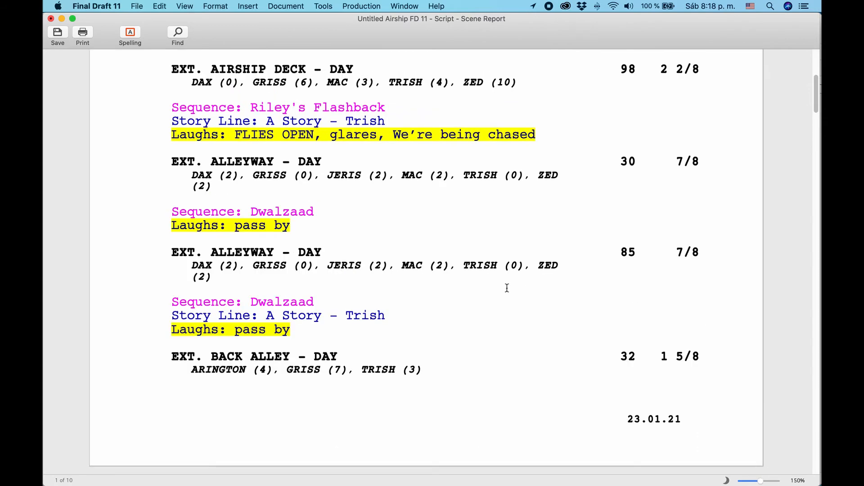
pyautogui.scroll(-2, 474, 274)
pyautogui.scroll(-8, 474, 275)
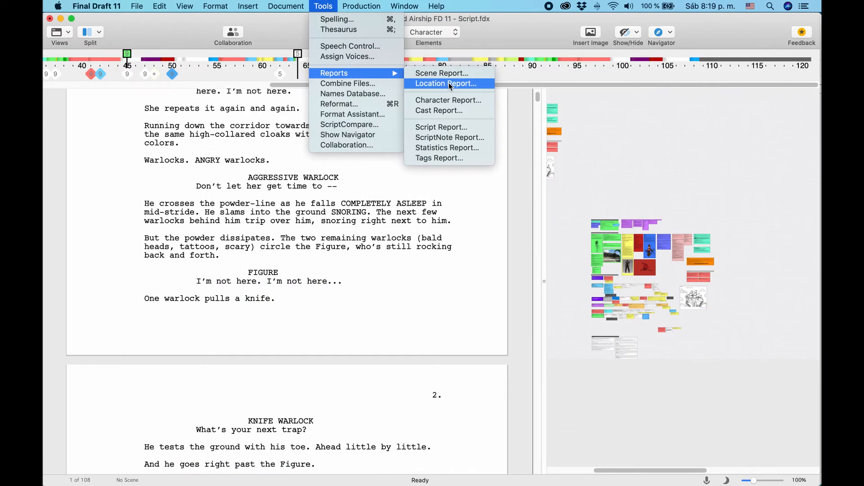
# Step: Generate a Location Report for the script, view it and close it without saving
pyautogui.click(448, 83)
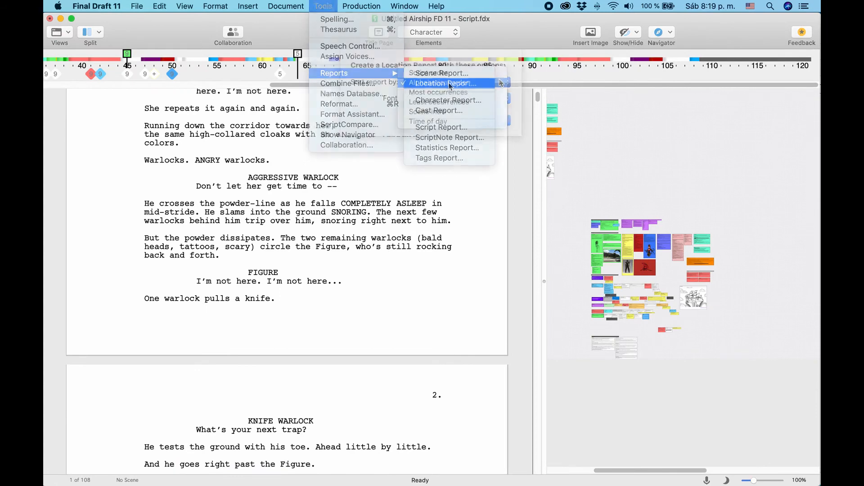
pyautogui.click(450, 83)
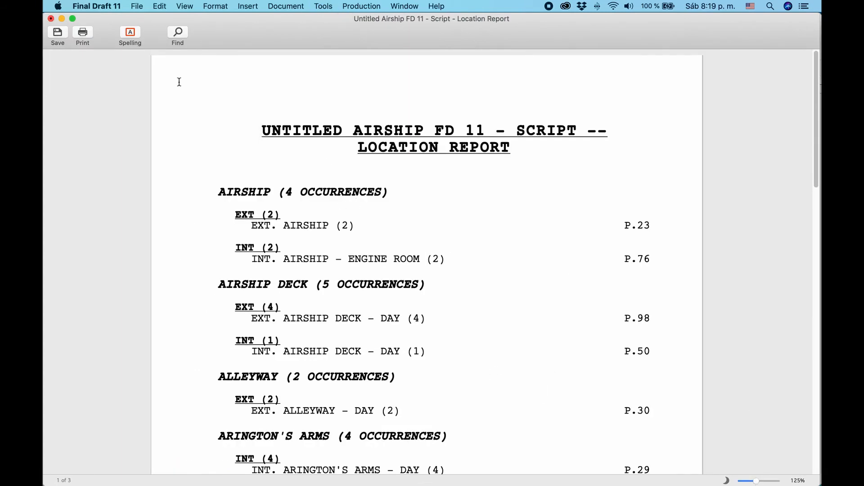
pyautogui.click(50, 19)
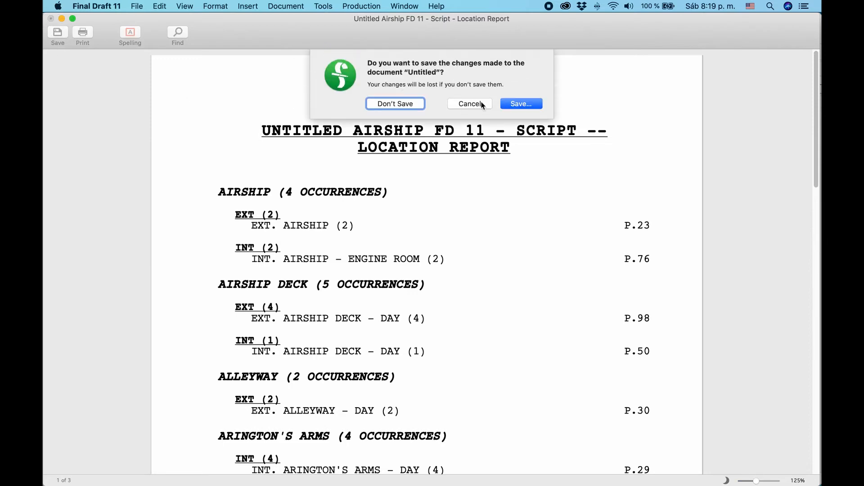
pyautogui.click(417, 105)
# Step: Generate a Character Report for DAX with scene headings, dialogue and arc beats, read it and close it without saving
pyautogui.click(325, 6)
pyautogui.moveTo(357, 73)
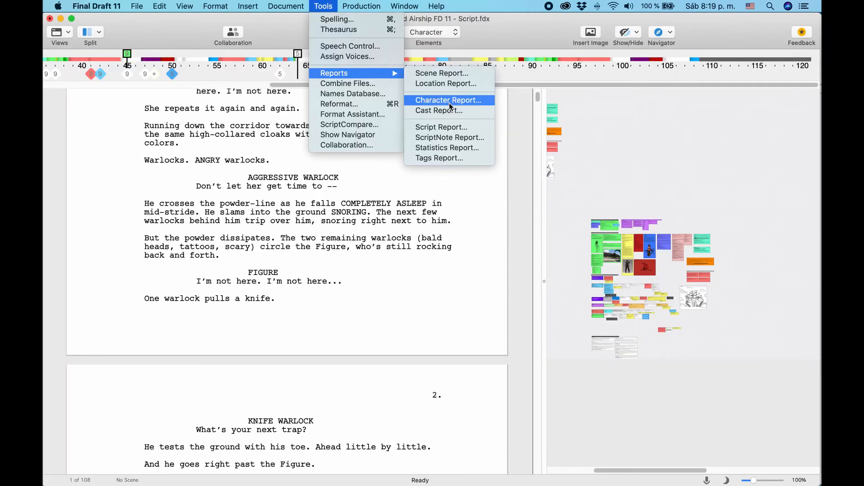
pyautogui.click(446, 104)
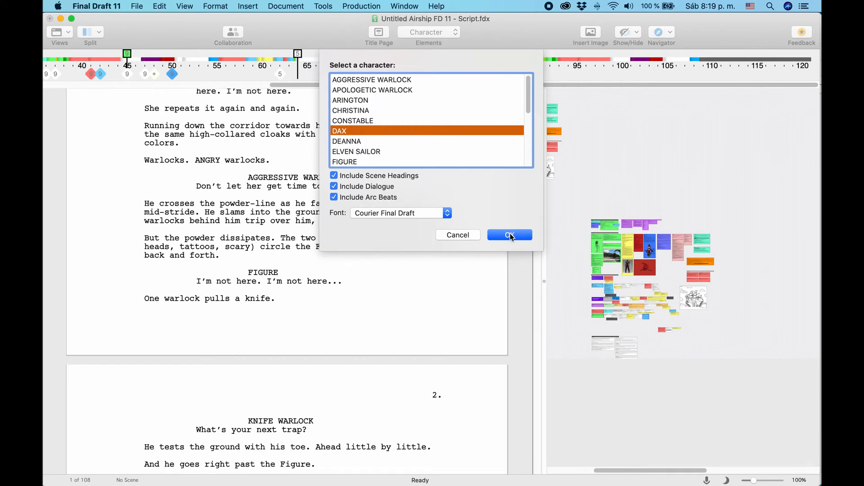
pyautogui.click(511, 236)
pyautogui.scroll(-3, 547, 310)
pyautogui.scroll(-2, 547, 310)
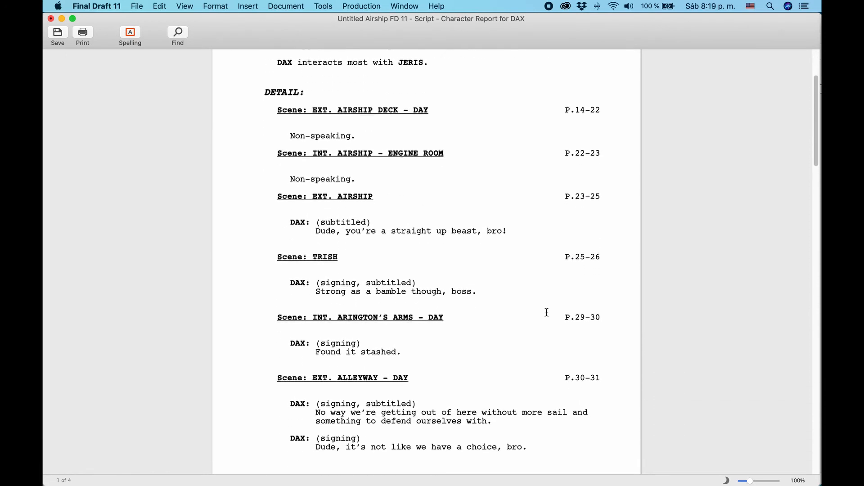
pyautogui.click(52, 19)
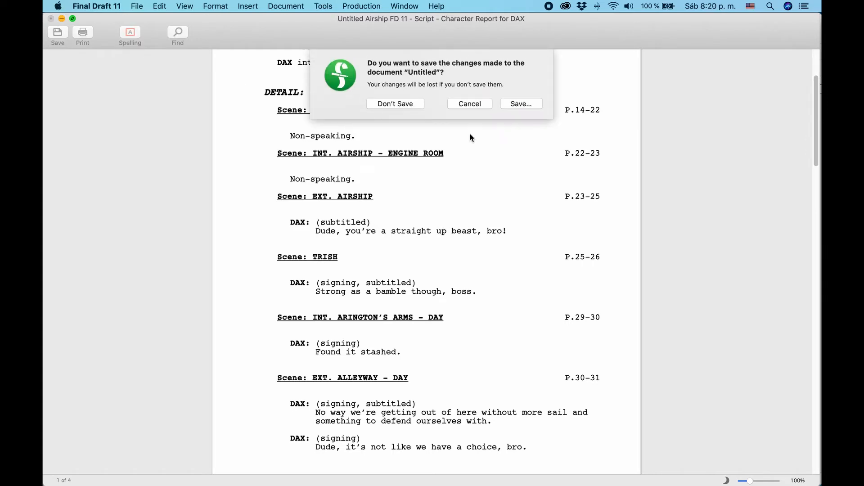
pyautogui.click(405, 101)
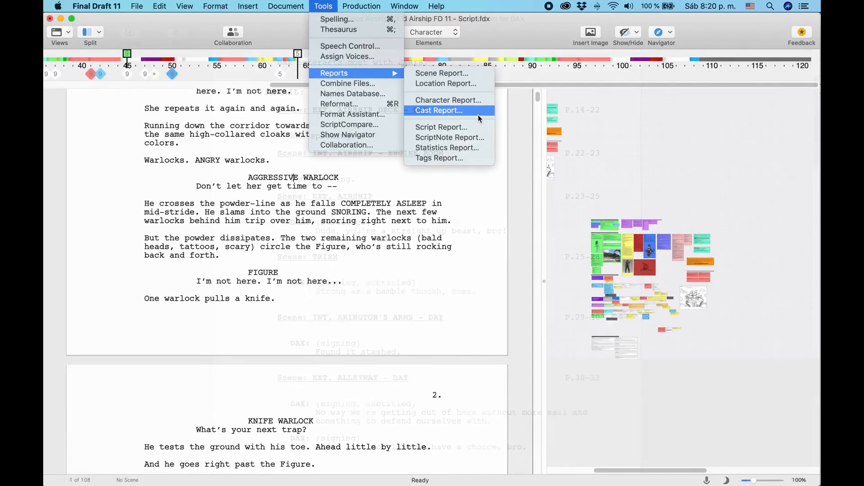
# Step: Generate a Cast Report in alphabetical order with all scene and dialogue counts, view it enlarged and close it without saving
pyautogui.click(478, 115)
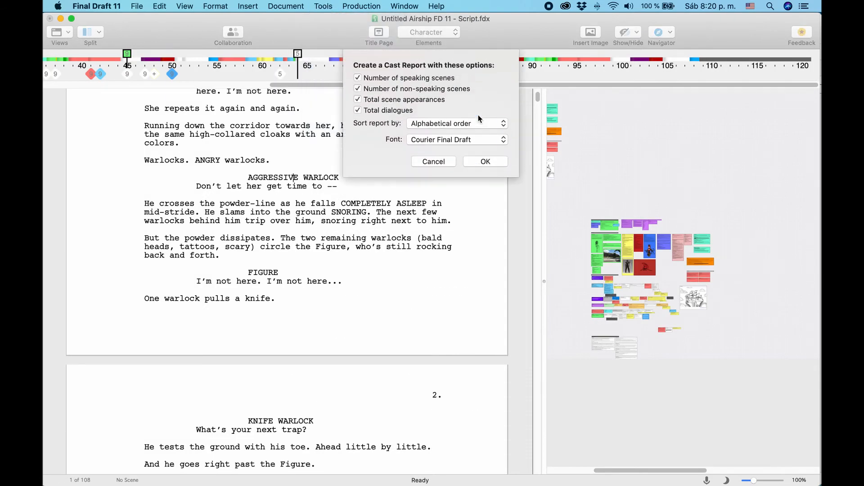
pyautogui.click(495, 162)
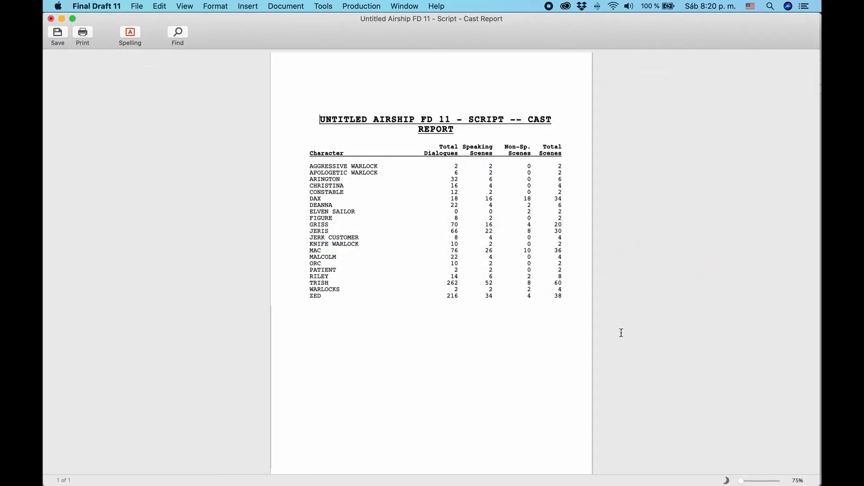
pyautogui.moveTo(741, 480); pyautogui.dragTo(757, 483)
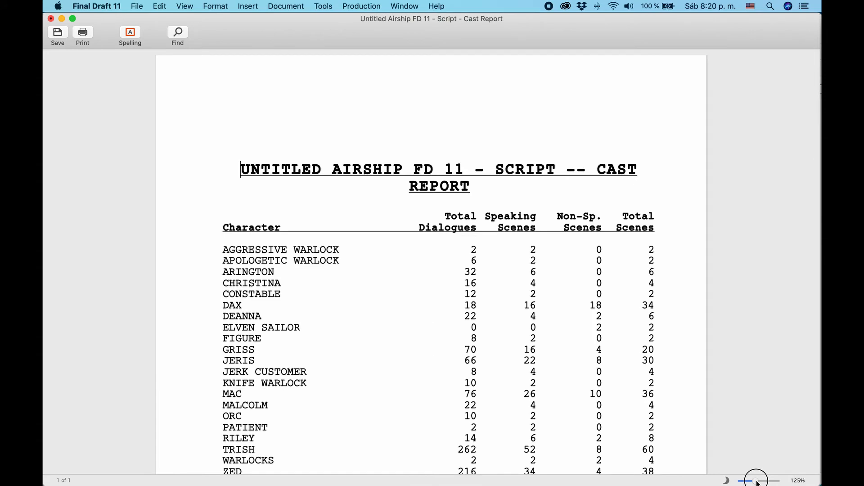
pyautogui.click(51, 19)
pyautogui.click(404, 104)
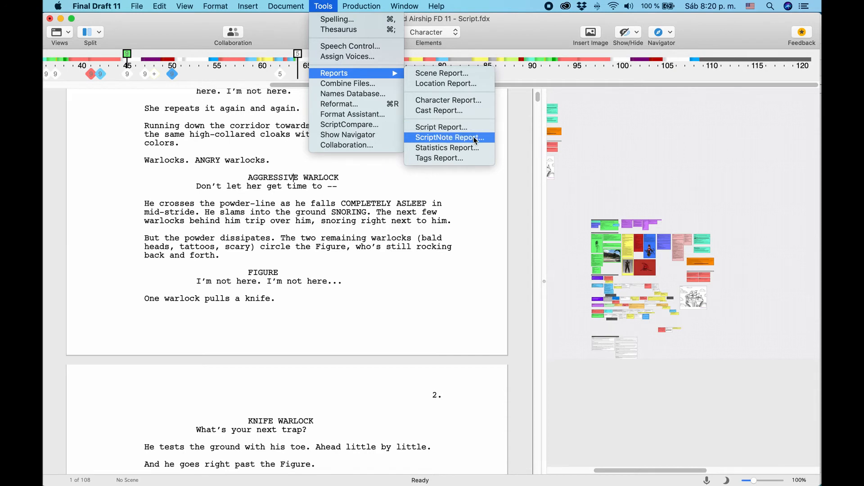
# Step: Generate a ScriptNote Report in script order with all display options and the Courier Final Draft font, and view it enlarged
pyautogui.click(475, 138)
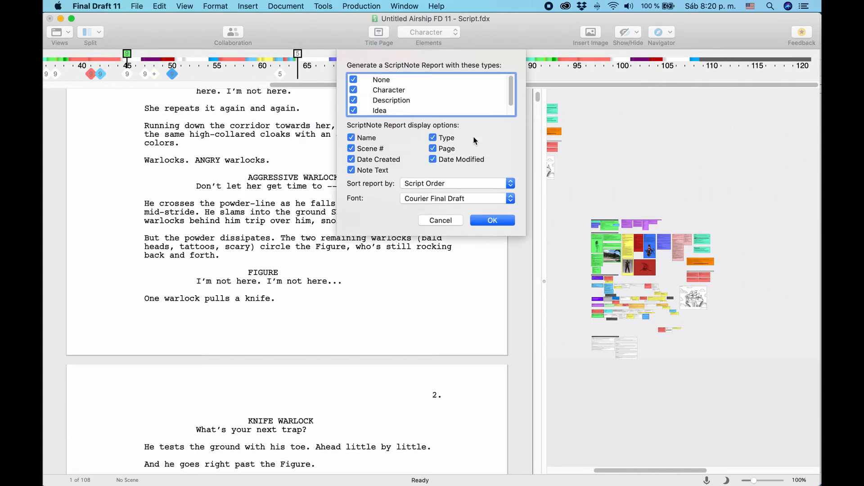
pyautogui.click(493, 221)
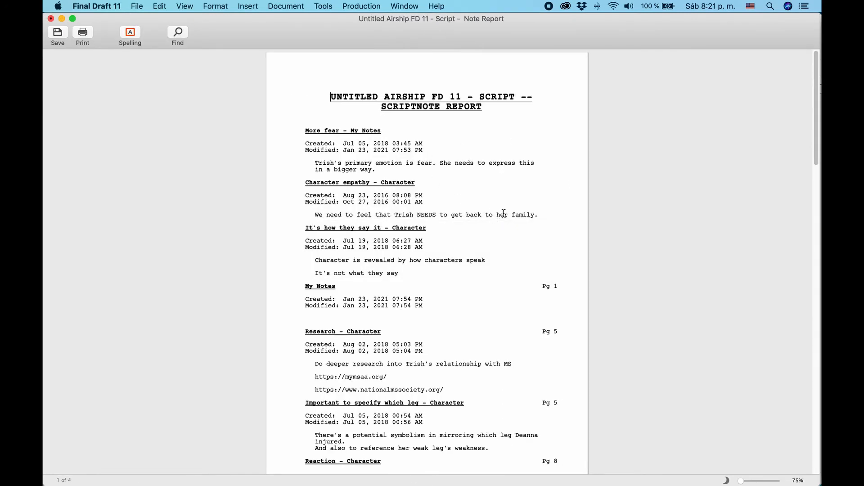
pyautogui.moveTo(741, 480); pyautogui.dragTo(751, 482)
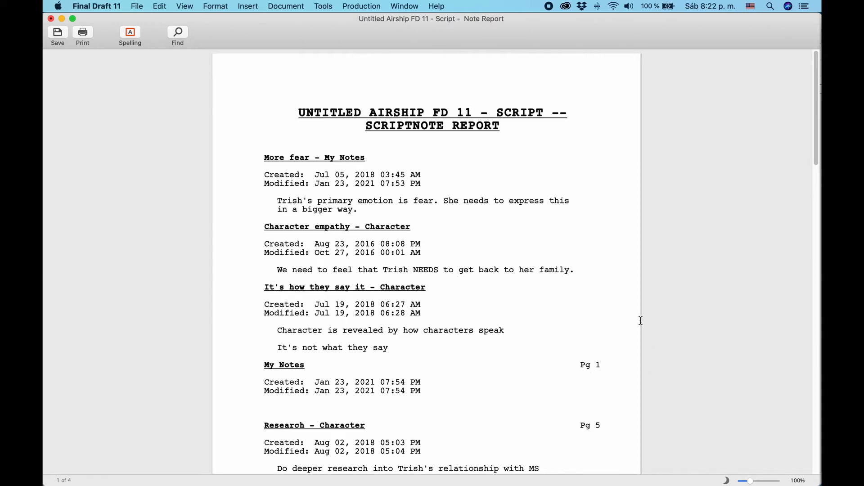
# Step: Check the ScriptNote Report's save options without saving, and review the copied note text in the Pages document
pyautogui.click(63, 35)
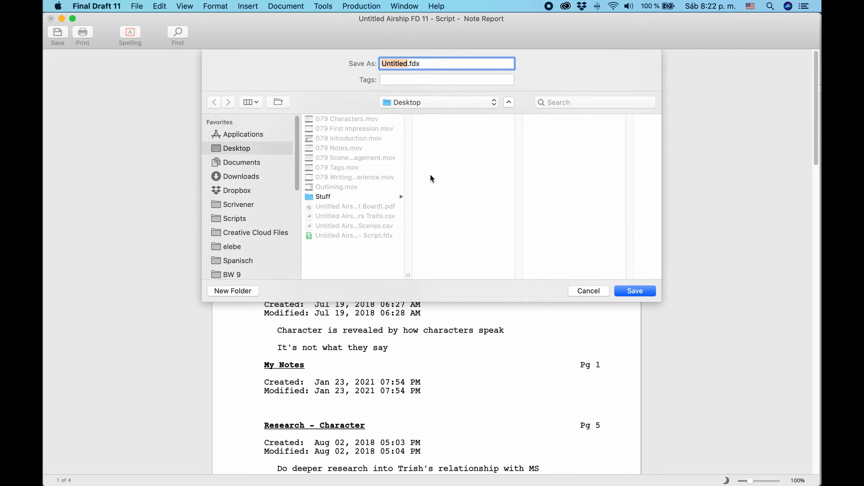
pyautogui.click(583, 292)
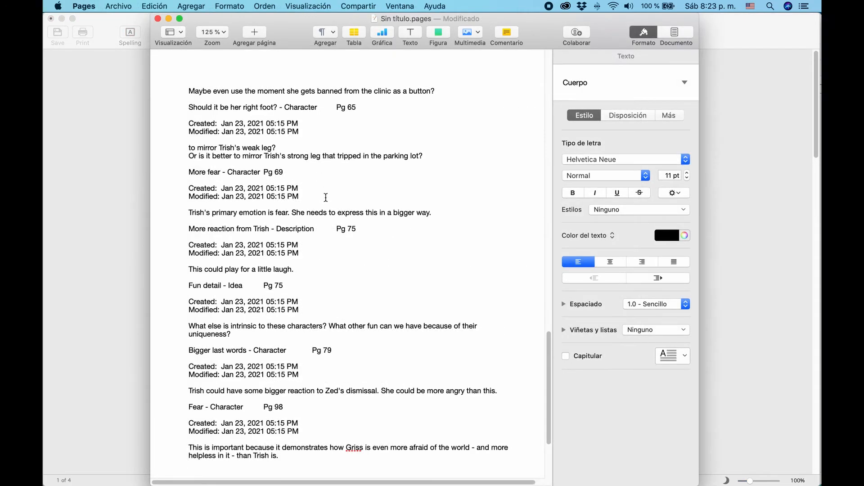
pyautogui.scroll(20, 334, 191)
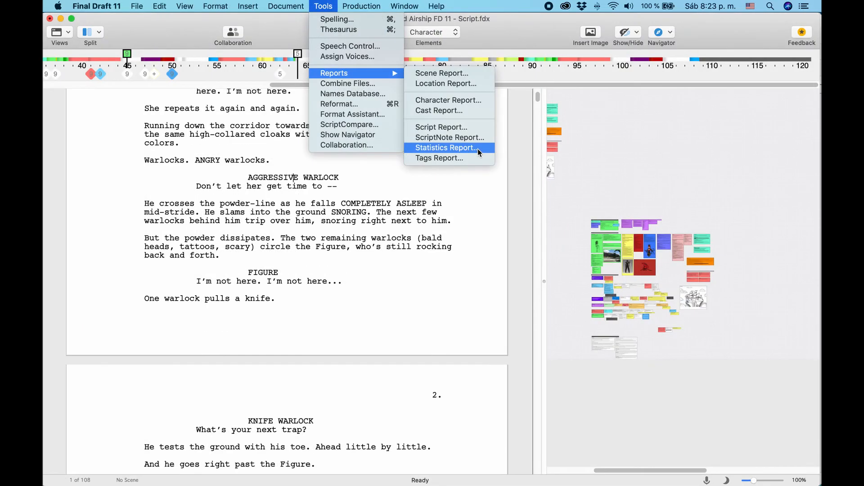
# Step: Generate a Statistics Report with character, scene and profanity statistics in Courier Final Draft, and read through it to the end
pyautogui.click(477, 149)
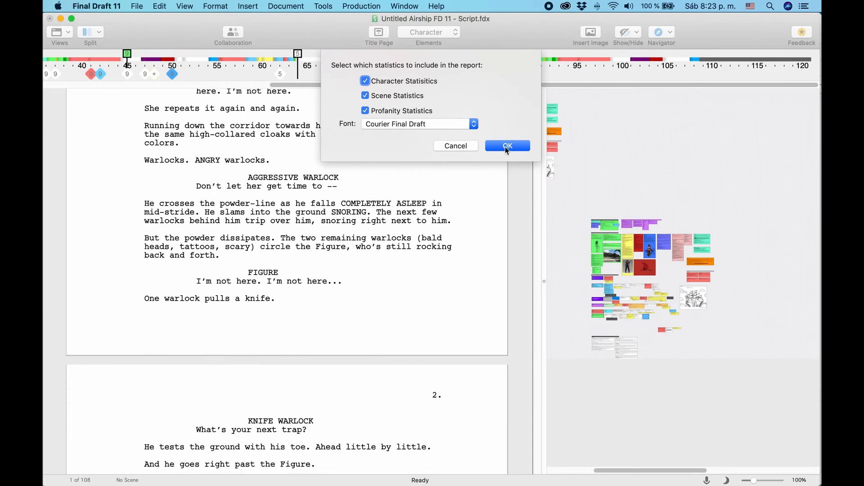
pyautogui.click(513, 149)
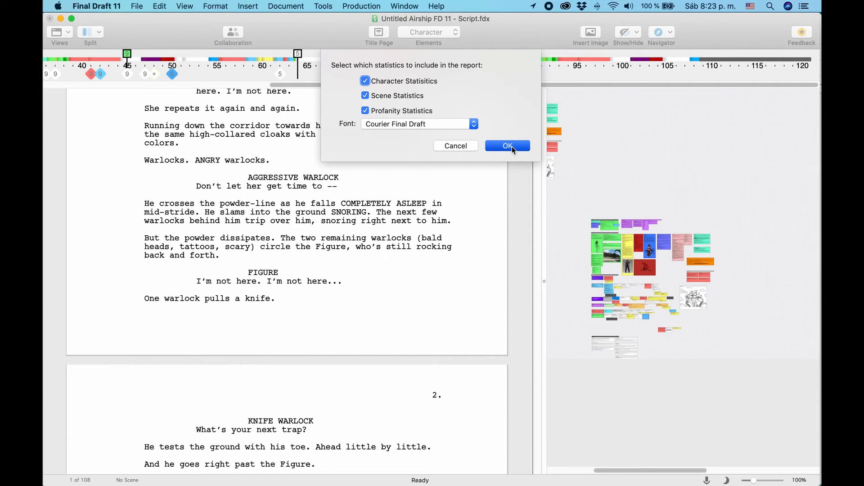
pyautogui.scroll(-10, 579, 310)
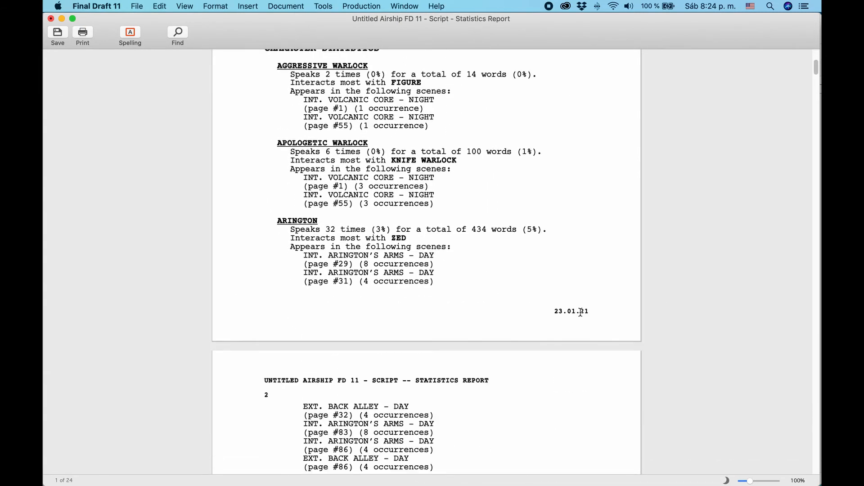
pyautogui.scroll(-20, 497, 261)
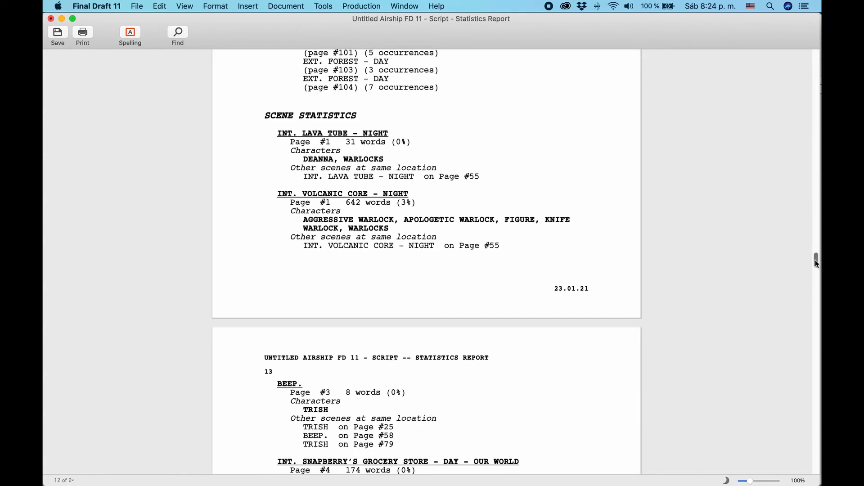
pyautogui.moveTo(816, 260); pyautogui.dragTo(812, 474)
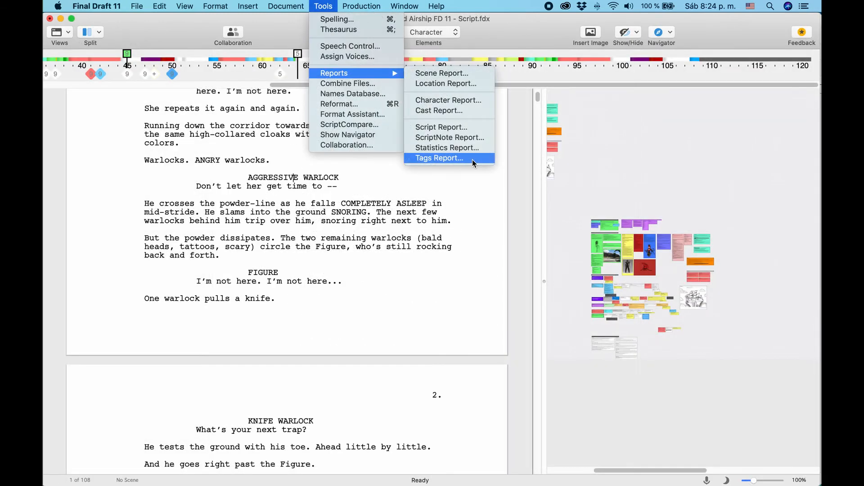
# Step: Generate a Tags Report by tag, read through its sequences and story lines enlarged, and close it without saving
pyautogui.click(471, 159)
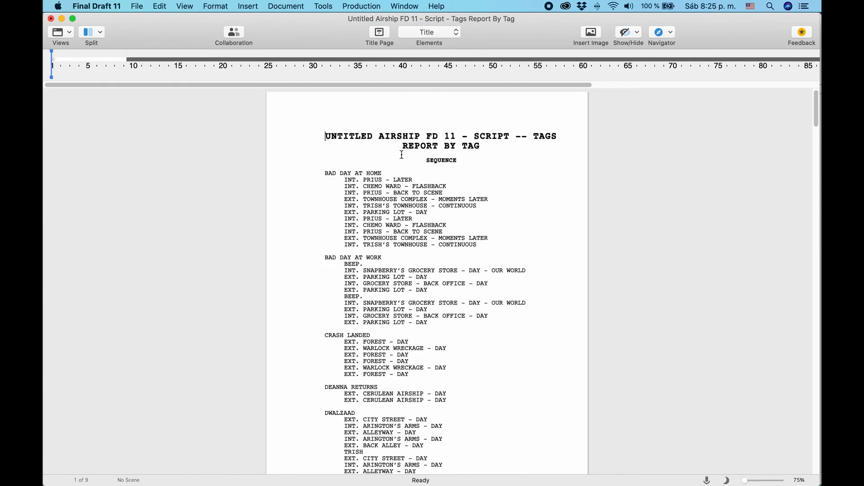
pyautogui.scroll(-15, 404, 154)
pyautogui.scroll(-10, 425, 209)
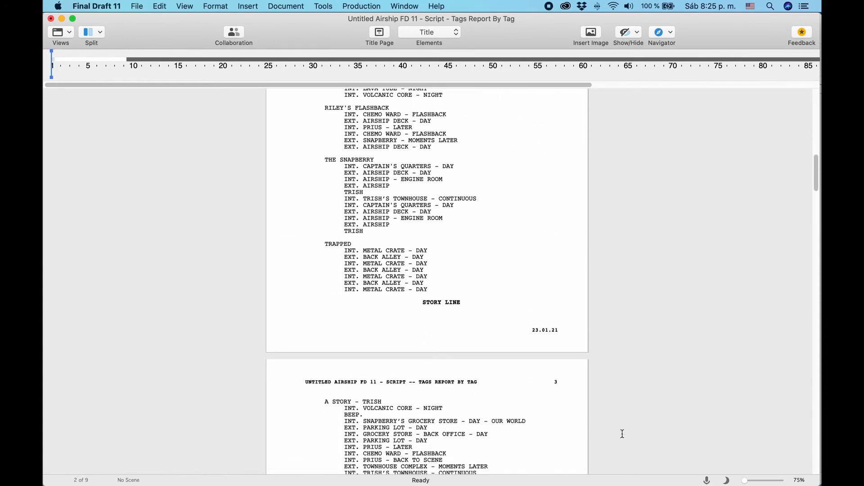
pyautogui.scroll(20, 641, 369)
pyautogui.moveTo(746, 481); pyautogui.dragTo(761, 482)
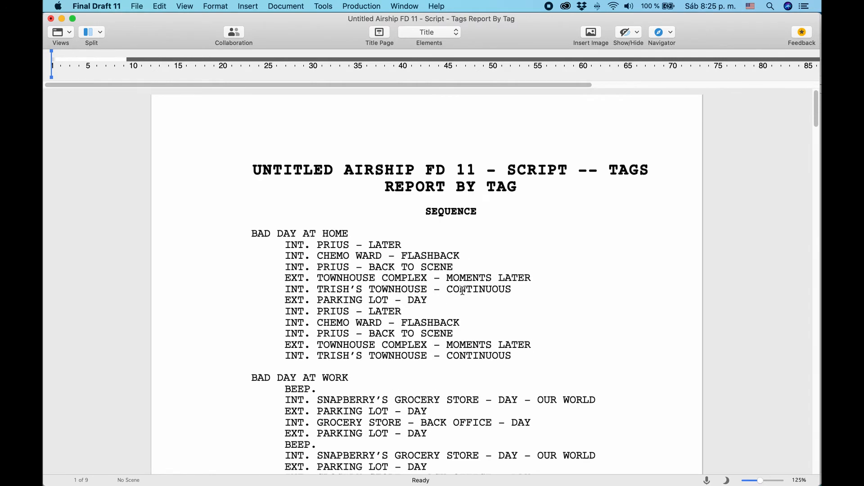
pyautogui.click(51, 19)
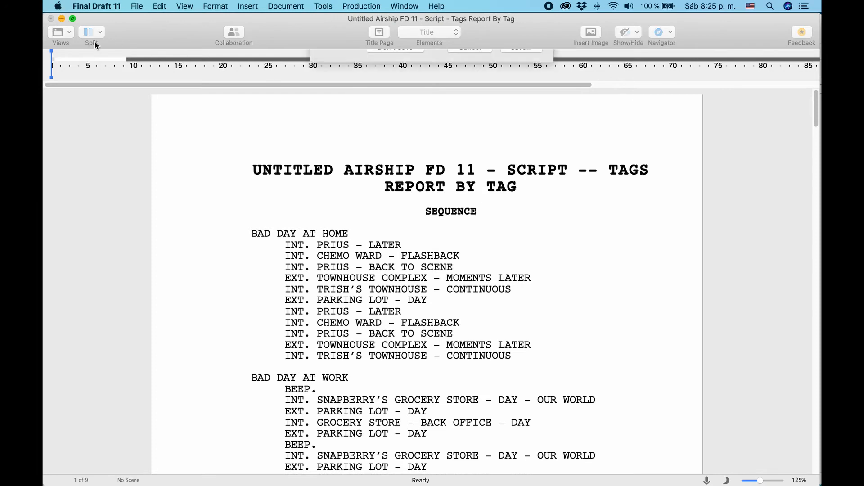
pyautogui.click(393, 109)
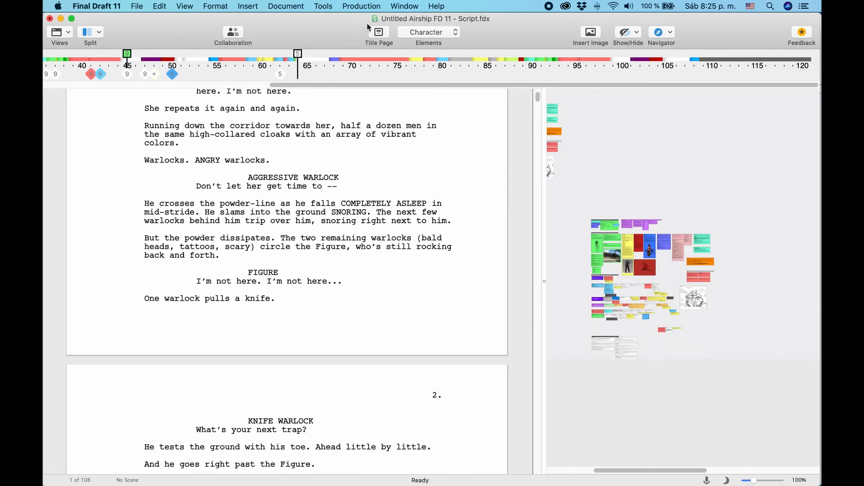
# Step: Review the script elements and document types available for a Script Report, with all elements included, without generating it
pyautogui.click(323, 6)
pyautogui.moveTo(334, 73)
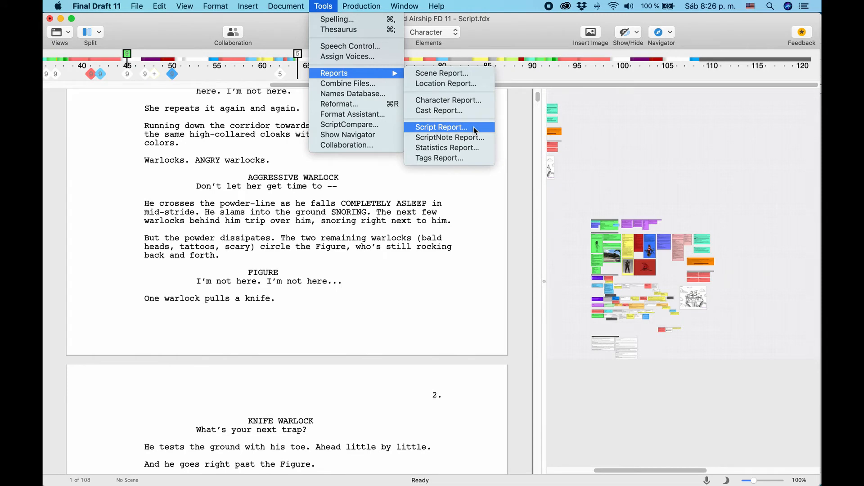
pyautogui.click(473, 127)
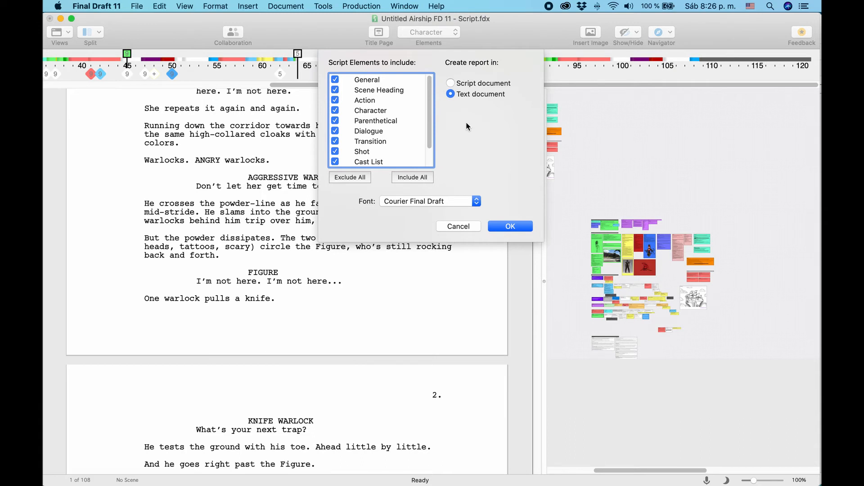
pyautogui.scroll(-2, 377, 141)
pyautogui.click(422, 178)
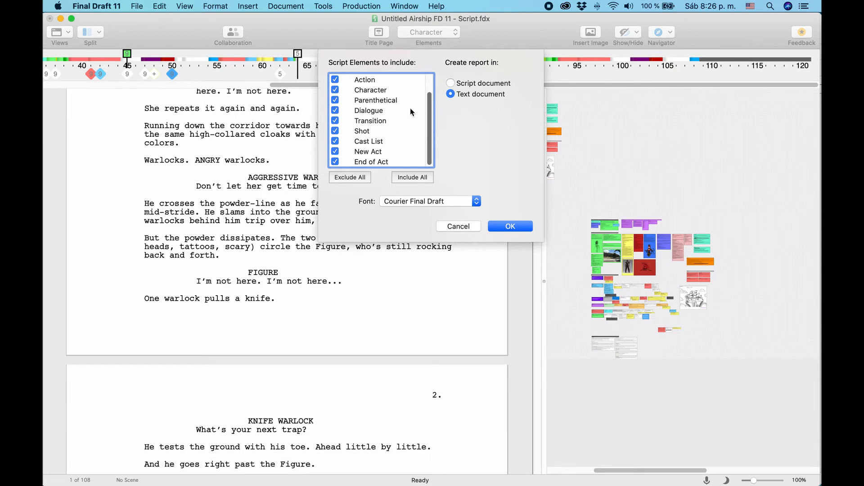
pyautogui.click(458, 226)
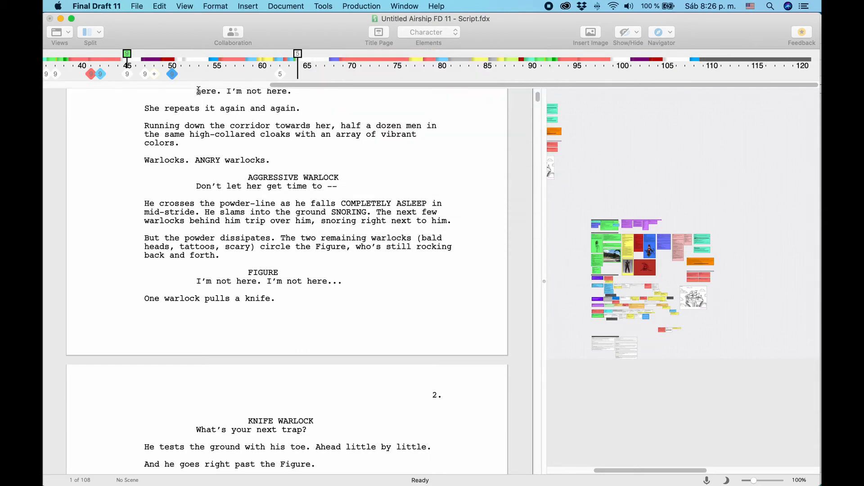
# Step: Return to the script in Final Draft and generate a Script Report with all elements as a text document in Courier Final Draft
pyautogui.click(509, 266)
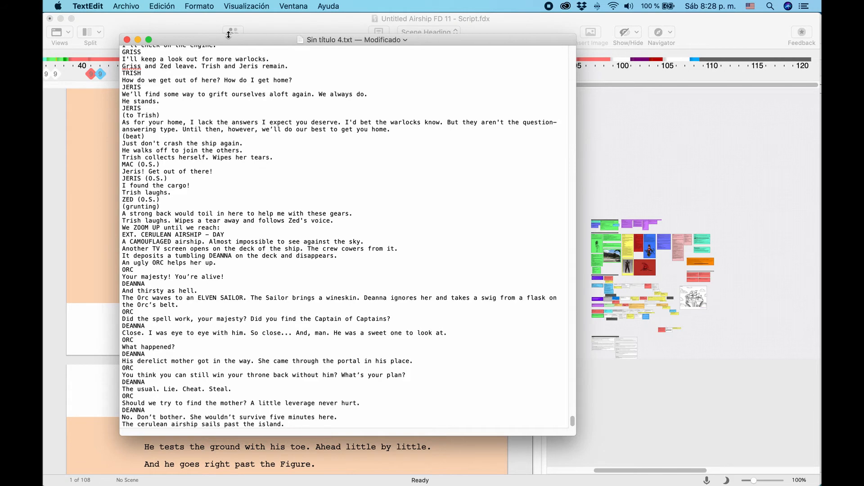
pyautogui.click(287, 21)
pyautogui.click(323, 6)
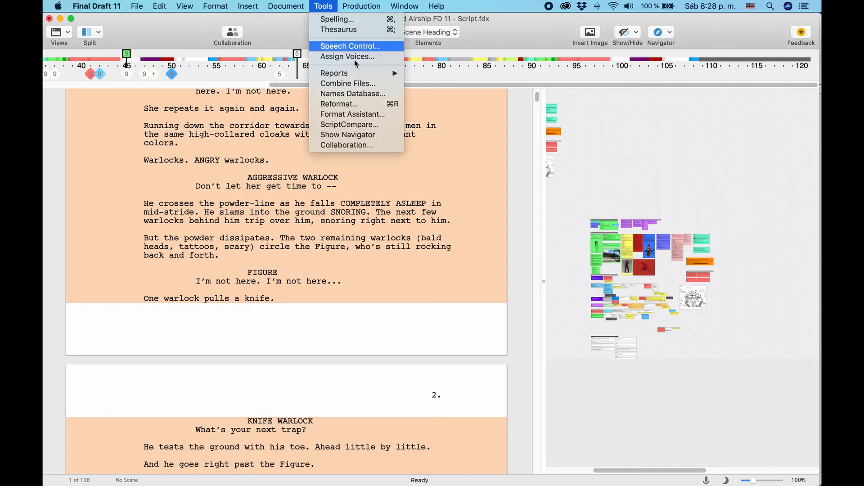
pyautogui.moveTo(374, 73)
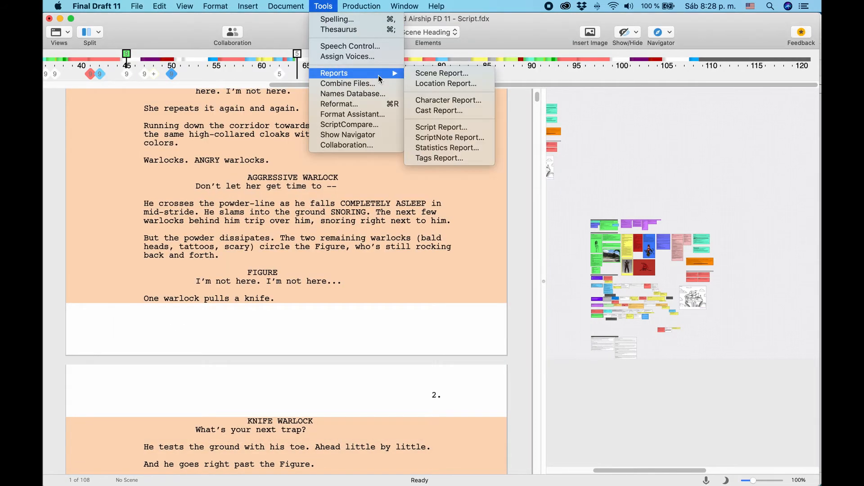
pyautogui.click(456, 130)
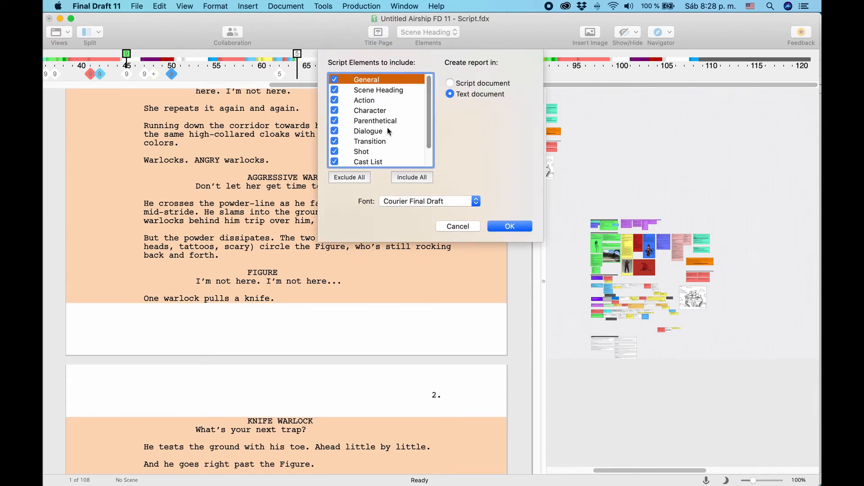
pyautogui.scroll(-2, 386, 127)
pyautogui.scroll(2, 387, 127)
pyautogui.click(510, 227)
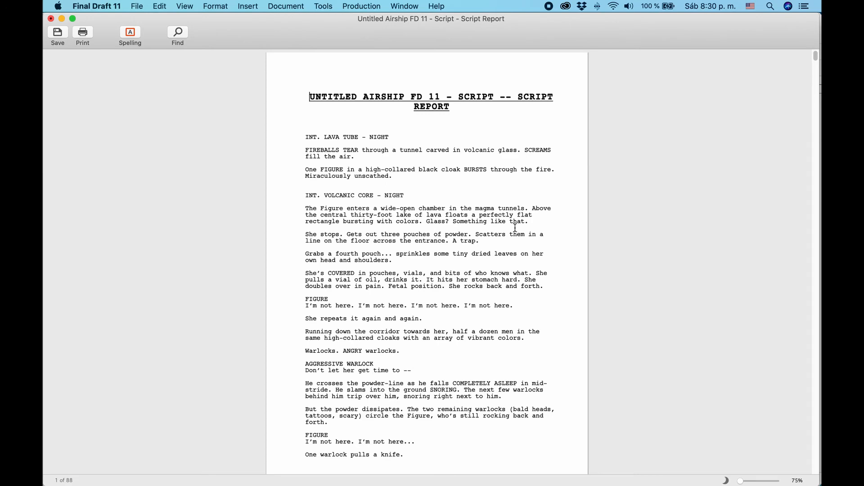
# Step: Copy the entire Script Report into the TextEdit document "Sin título 4.txt" and review the pasted text
pyautogui.press('super+a')
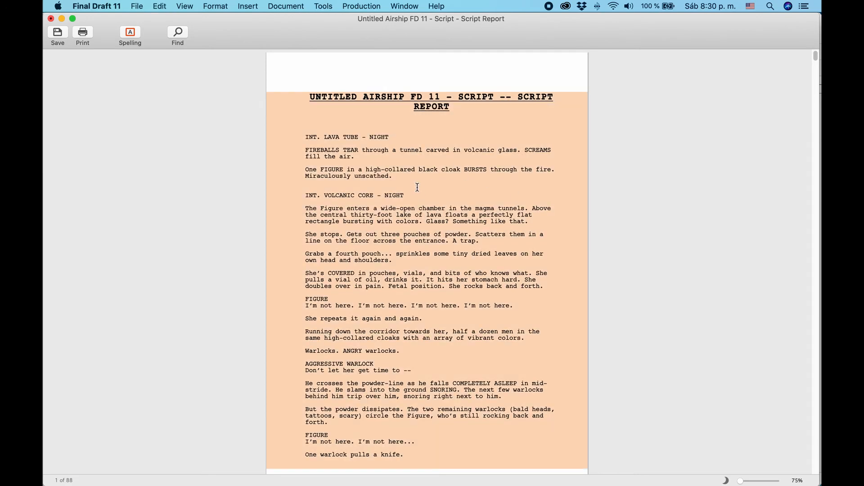
pyautogui.scroll(-6, 416, 187)
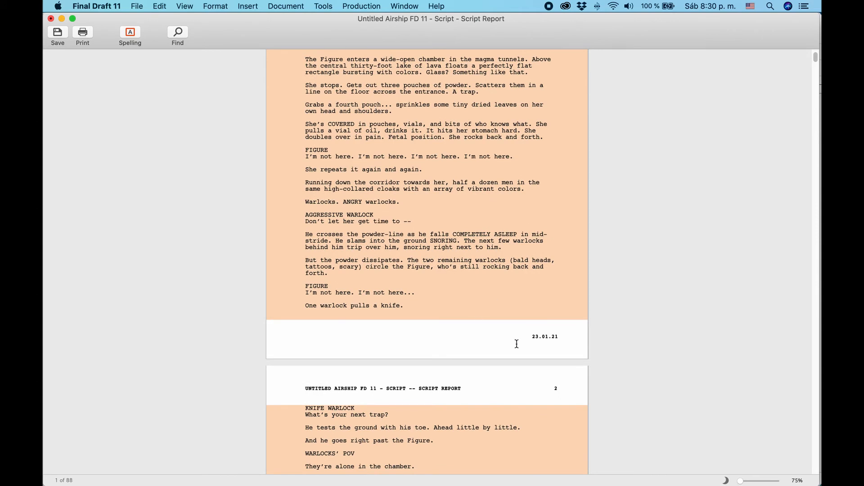
pyautogui.rightClick(455, 214)
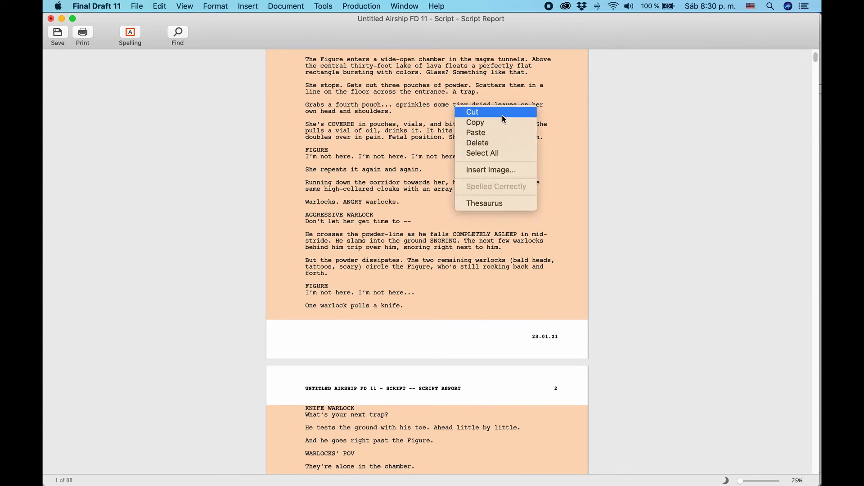
pyautogui.click(501, 122)
pyautogui.click(245, 478)
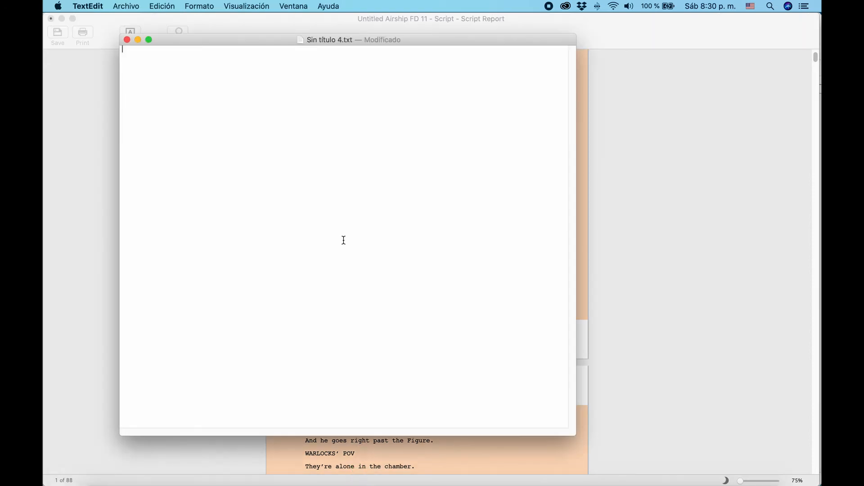
pyautogui.press('super+v')
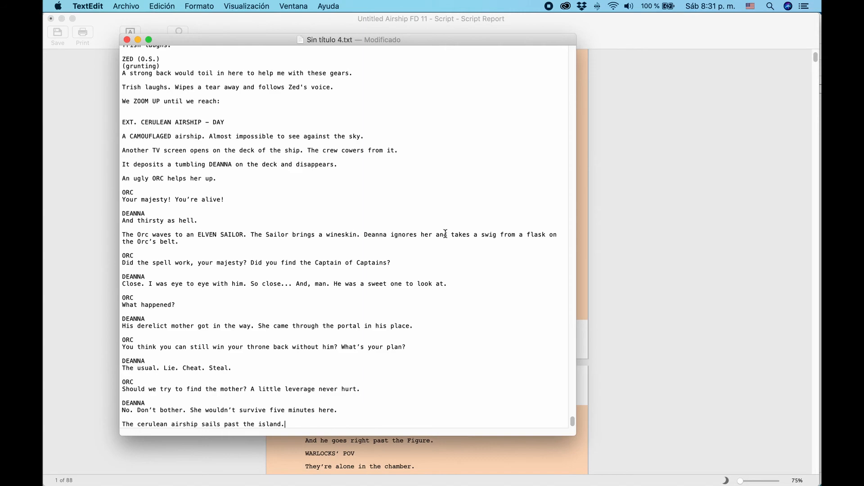
pyautogui.scroll(20, 447, 203)
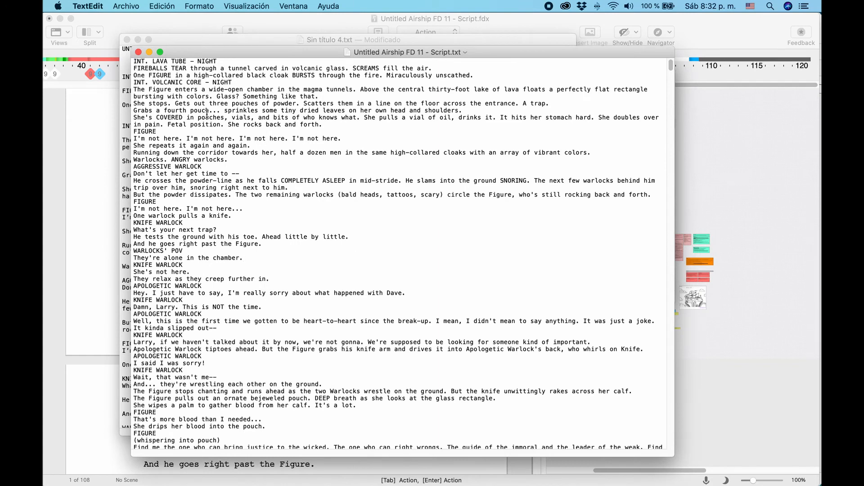
# Step: Close the plain text export and export the script to the Desktop as "Untitled Airship FD 11 - Script.txt" in Text with Layout format
pyautogui.click(139, 52)
pyautogui.click(137, 6)
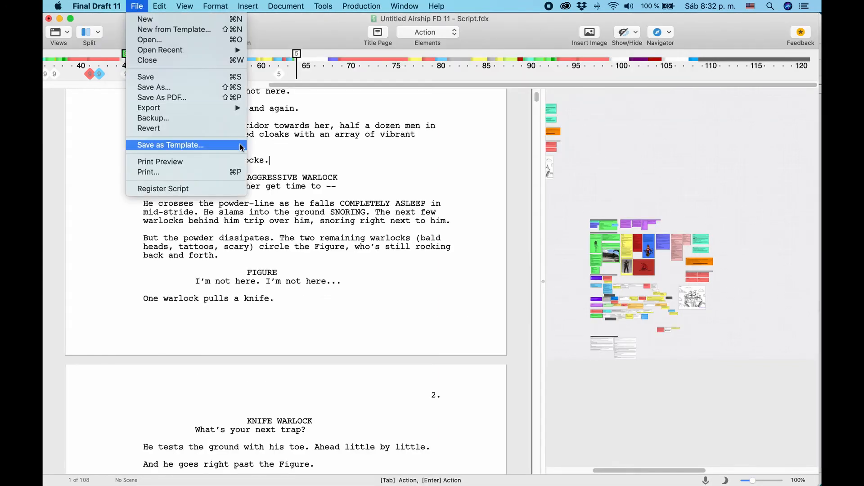
pyautogui.click(261, 108)
pyautogui.click(448, 267)
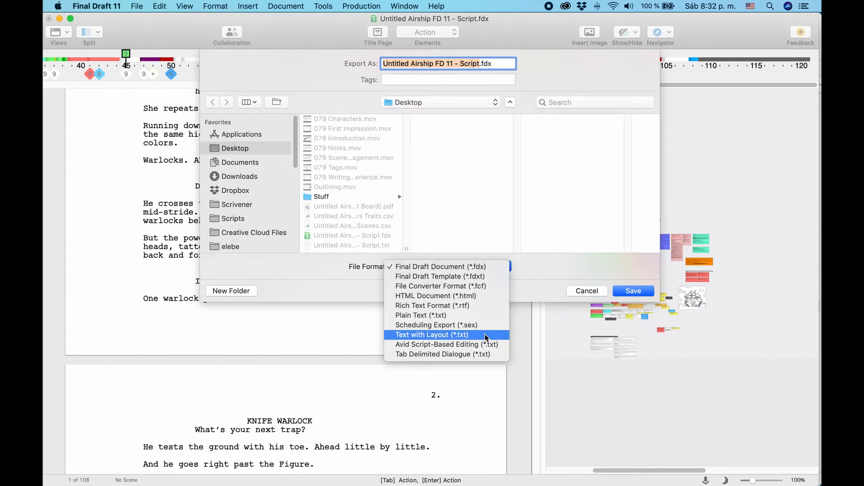
pyautogui.click(471, 335)
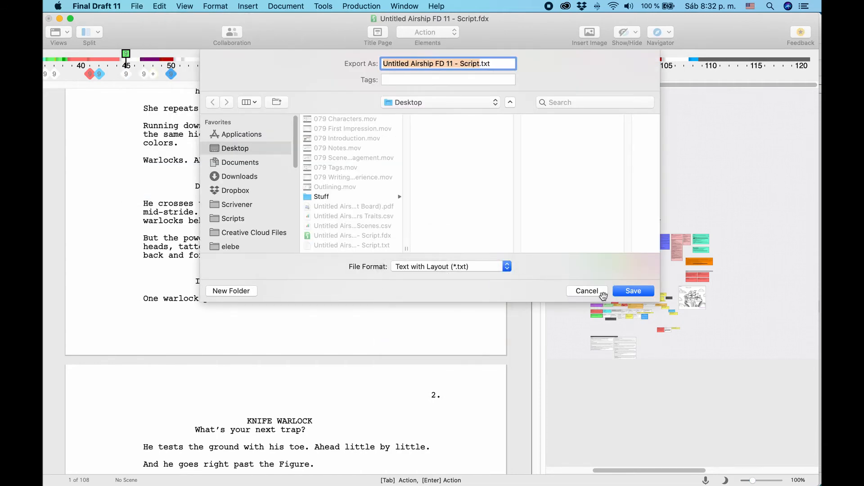
pyautogui.click(629, 292)
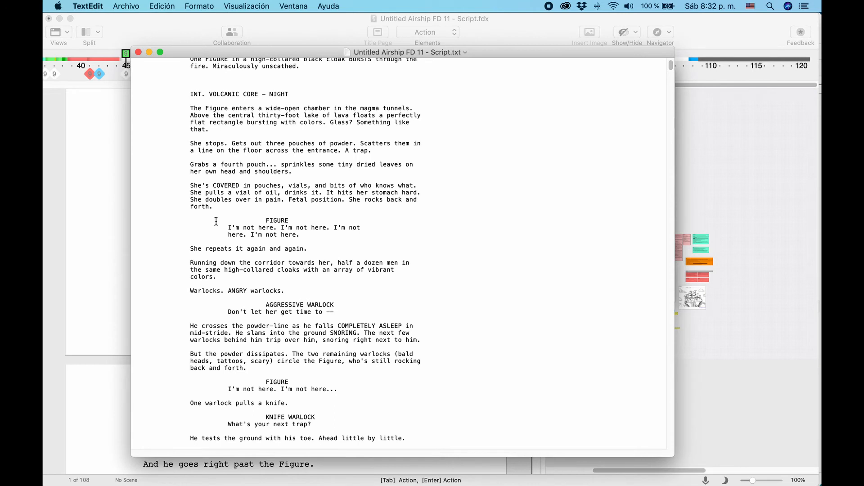
pyautogui.moveTo(254, 220); pyautogui.dragTo(195, 220)
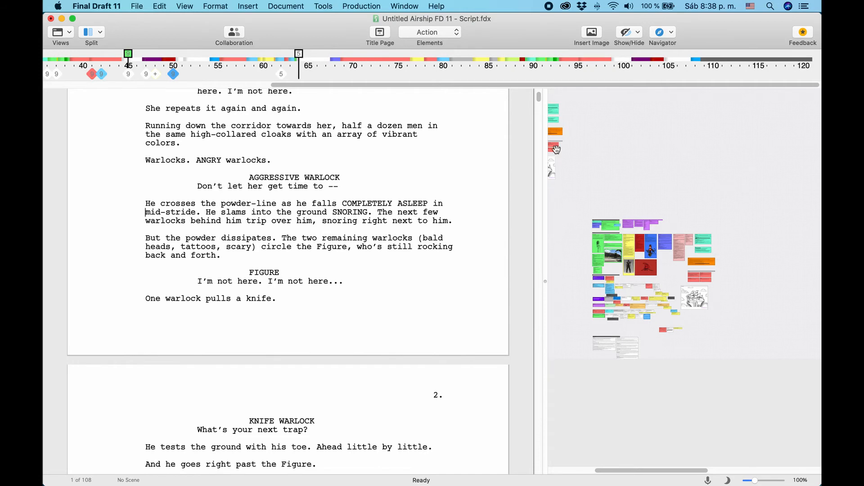
# Step: Number the scene headings from 1, keeping existing numbers and restarting at every General element, with numbers drawn on both sides in Courier Final Draft 12
pyautogui.click(362, 7)
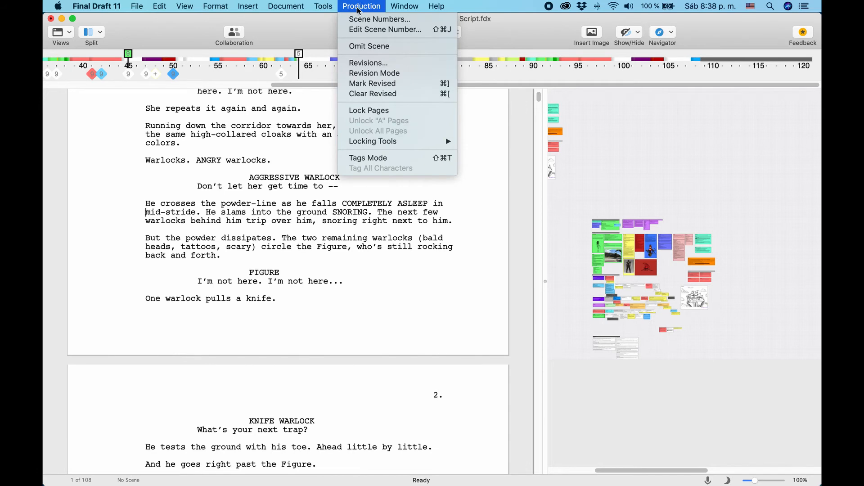
pyautogui.click(396, 21)
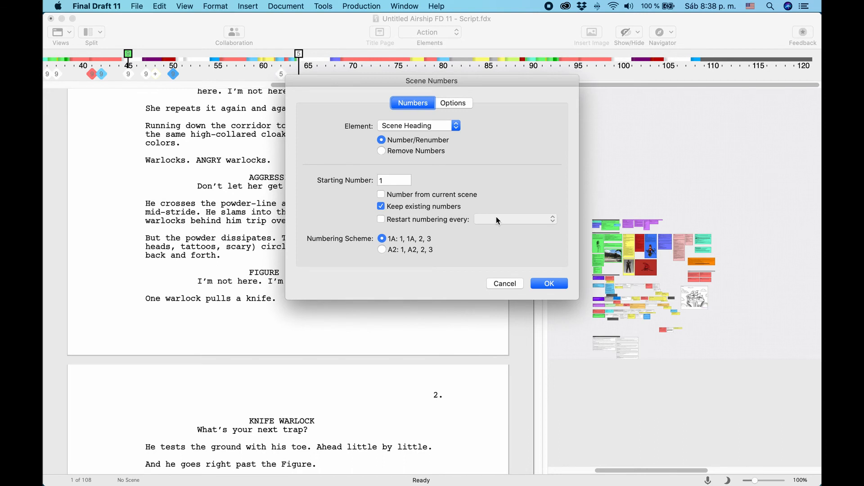
pyautogui.click(442, 127)
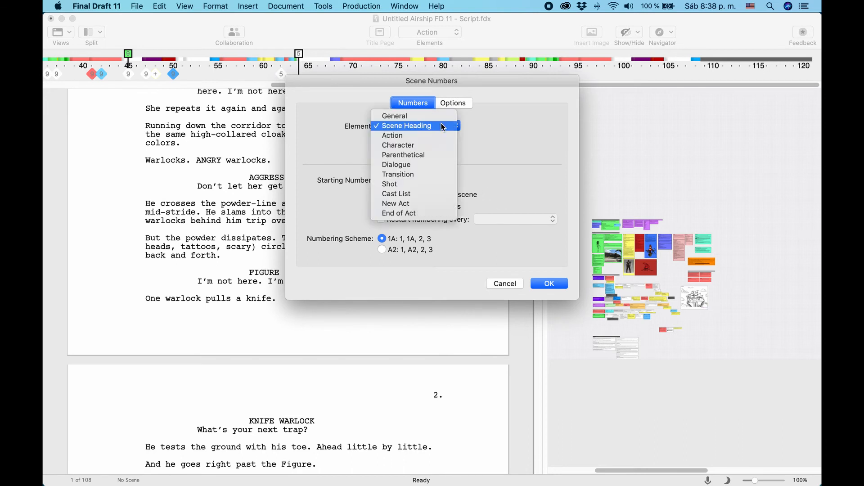
pyautogui.click(497, 131)
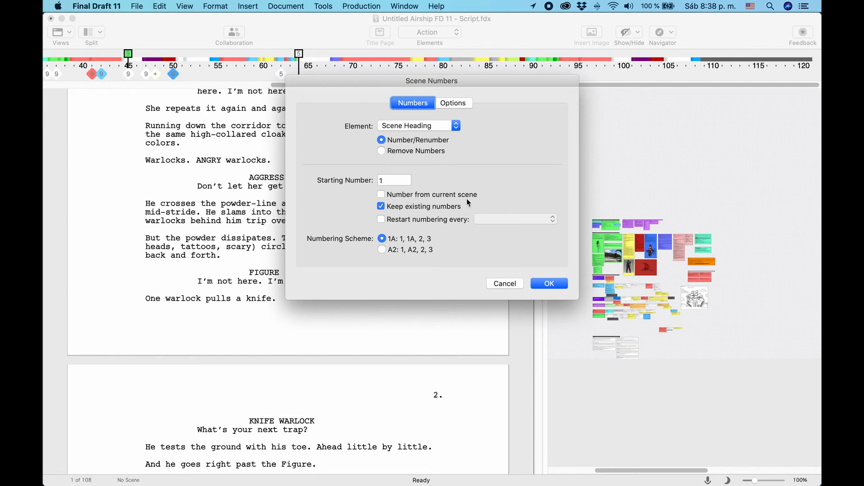
pyautogui.click(452, 220)
pyautogui.click(491, 219)
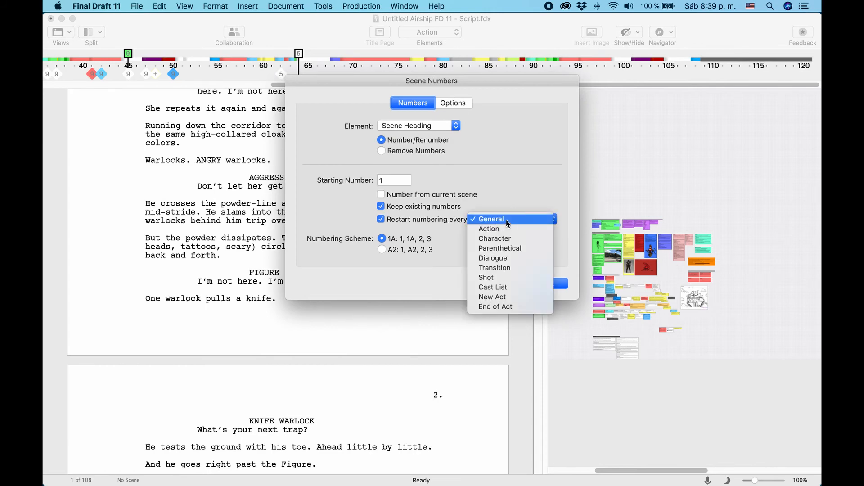
pyautogui.click(515, 196)
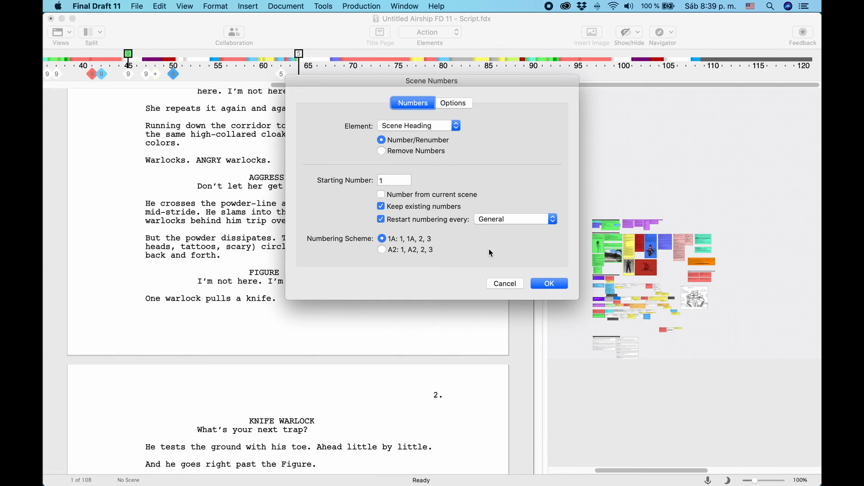
pyautogui.click(463, 104)
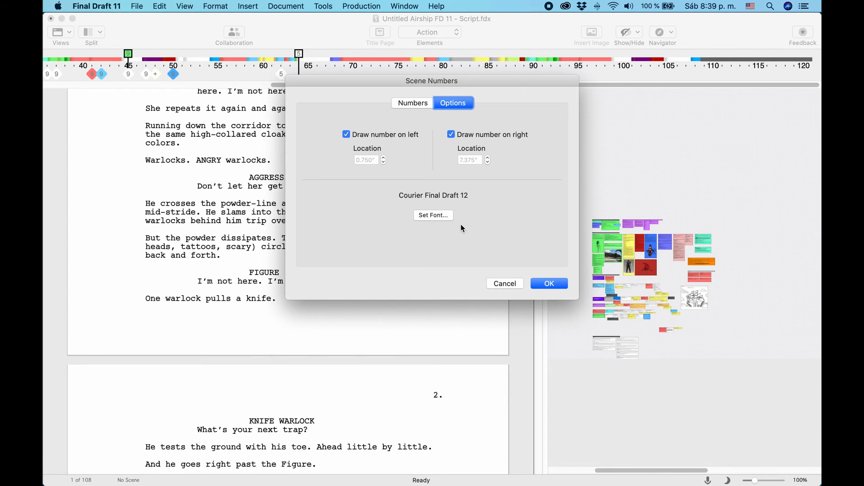
pyautogui.click(545, 283)
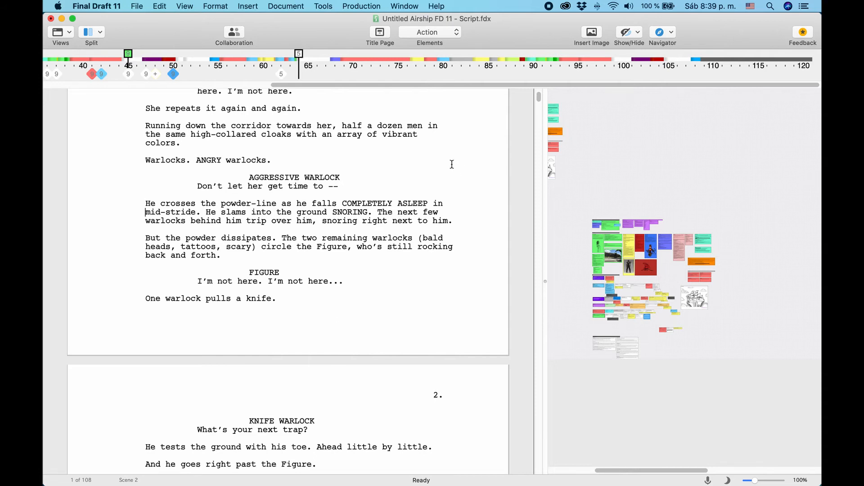
# Step: Lock the script's pages and turn on Revision Mode
pyautogui.click(364, 5)
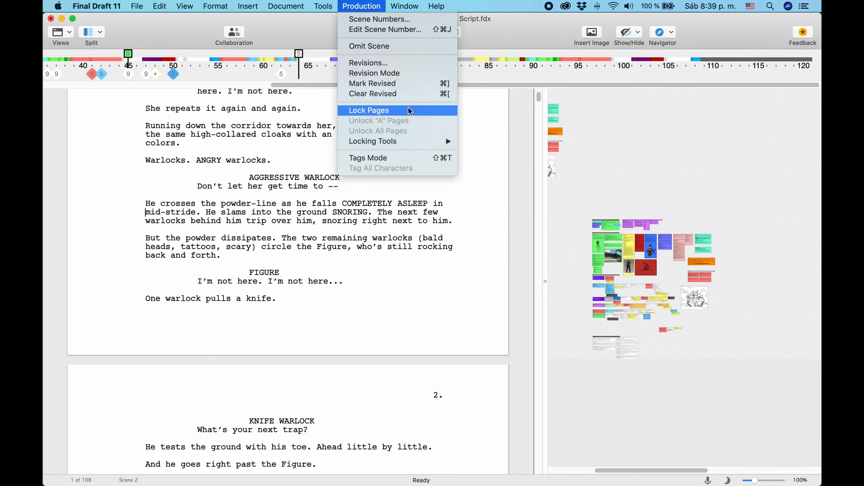
pyautogui.click(369, 110)
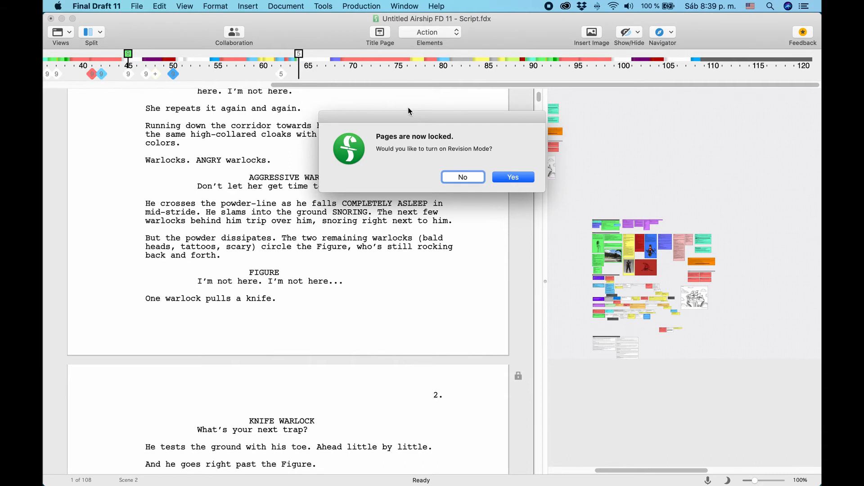
pyautogui.click(513, 178)
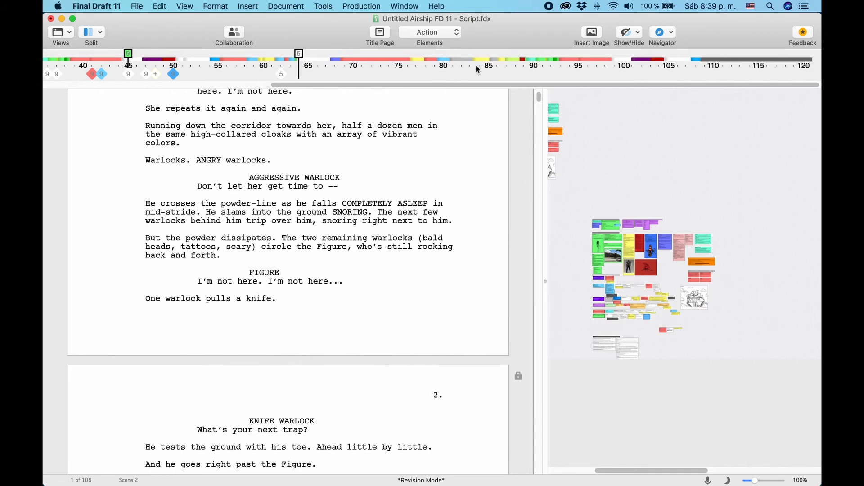
# Step: Enable the display of revision page colors for the active Blue revision set
pyautogui.click(369, 6)
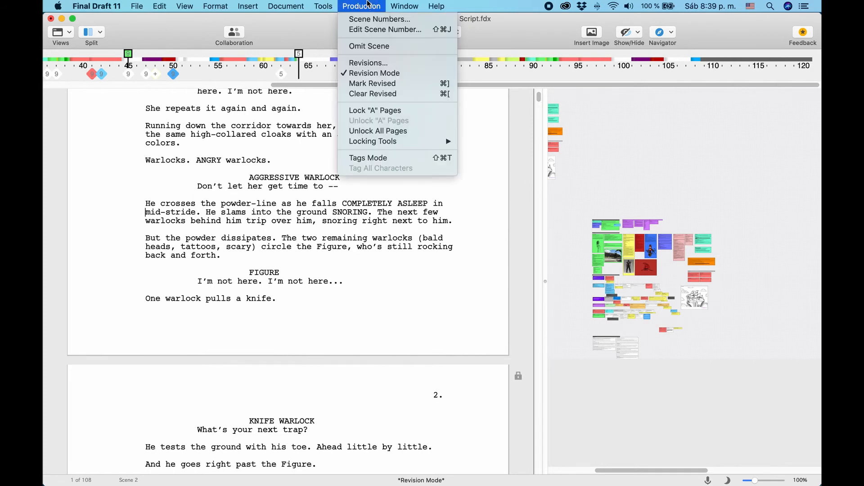
pyautogui.click(413, 65)
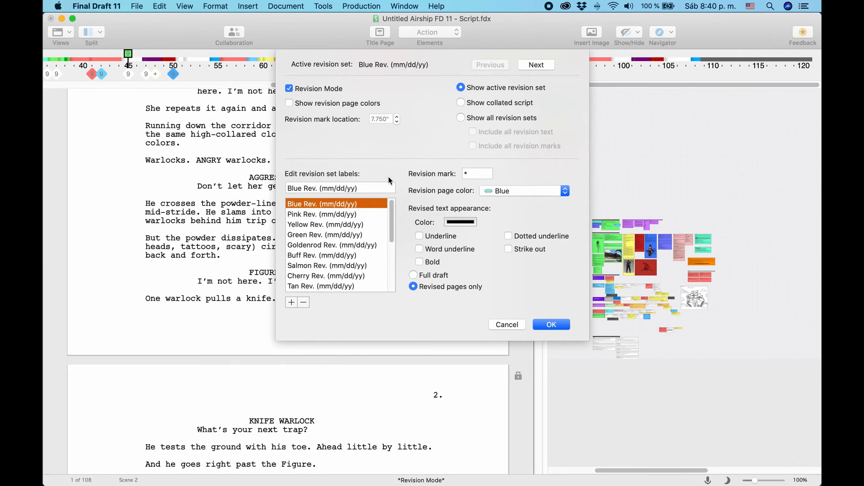
pyautogui.click(343, 104)
# Step: Split the action paragraph before "The two remaining warlocks" and review the revision markings on the surrounding pages
pyautogui.press('Return')
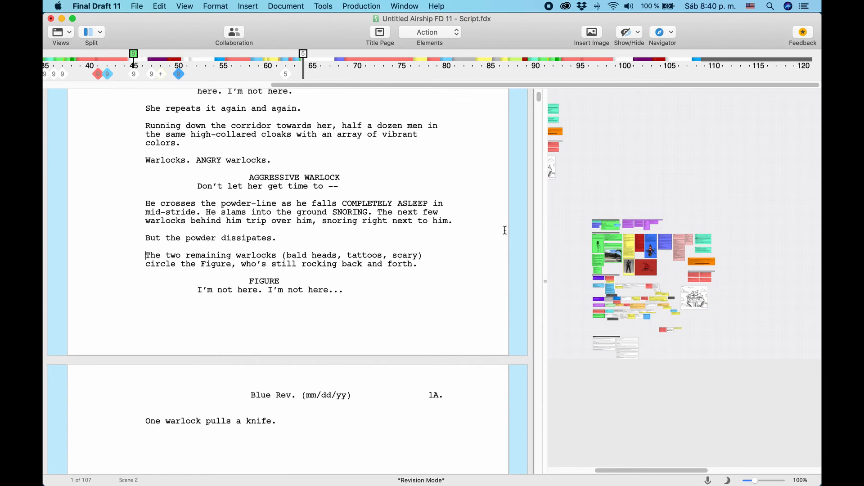
pyautogui.scroll(10, 503, 230)
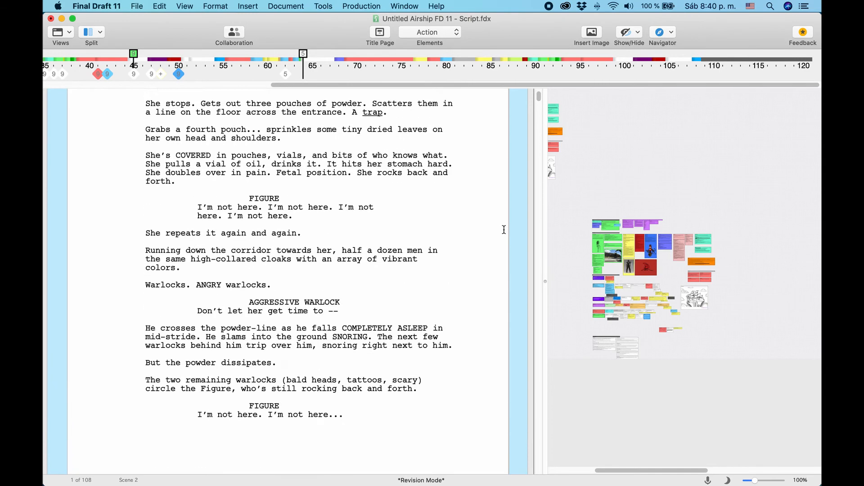
pyautogui.scroll(-13, 504, 229)
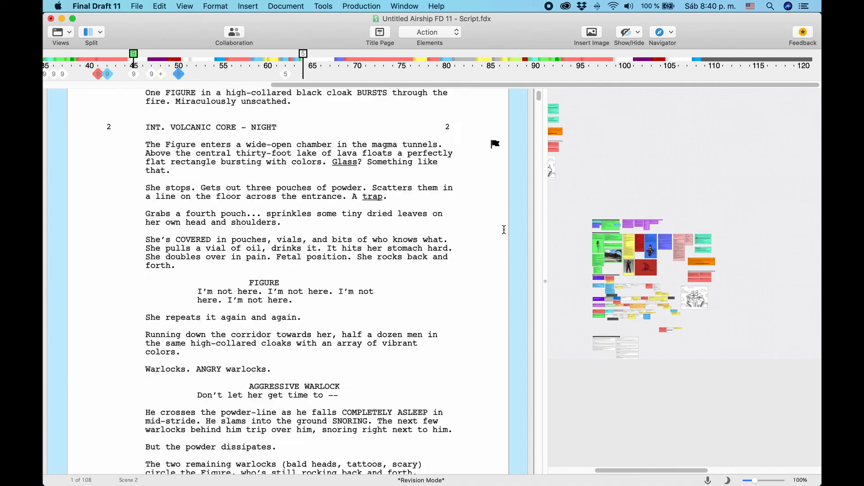
pyautogui.scroll(6, 503, 229)
pyautogui.click(428, 249)
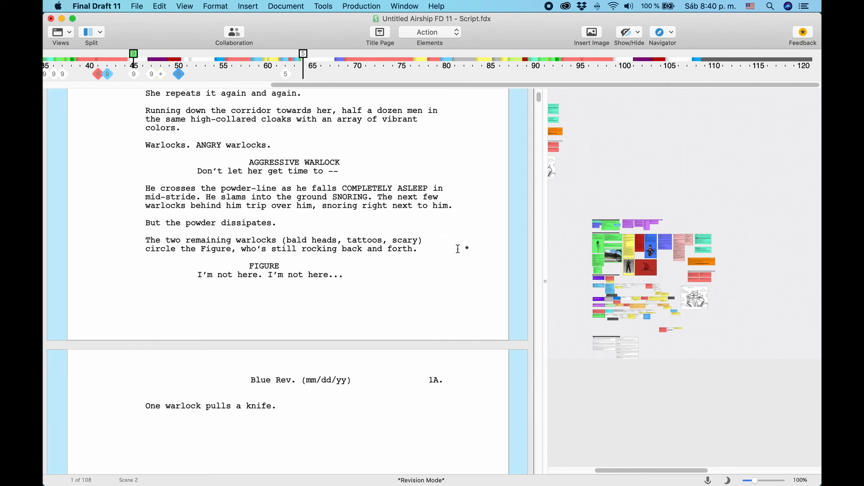
# Step: Review the text color choices for the Blue revision set, and try adding a new revision set before removing it
pyautogui.click(362, 6)
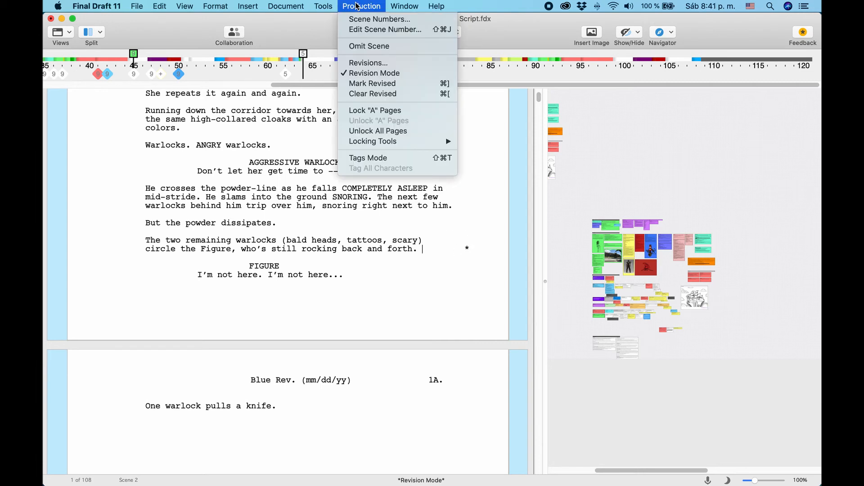
pyautogui.click(378, 65)
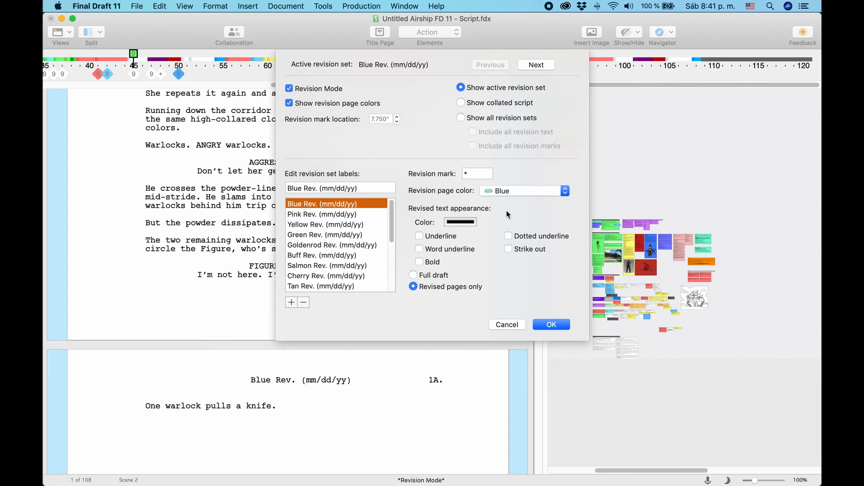
pyautogui.click(470, 222)
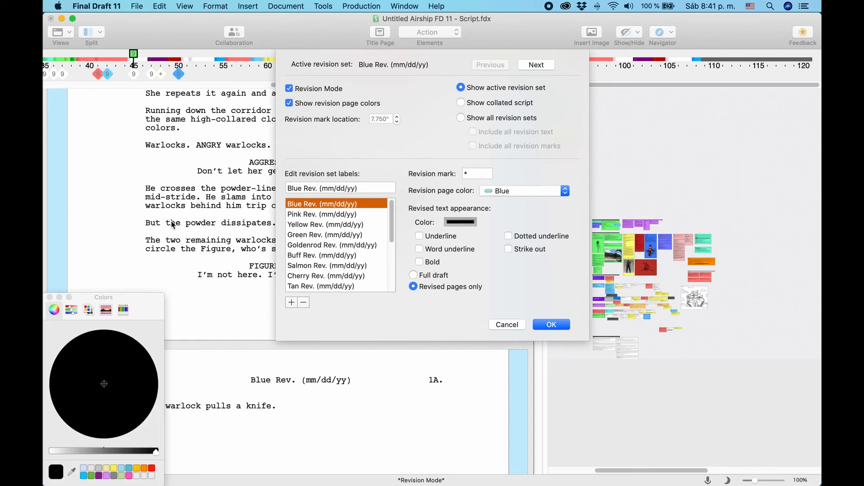
pyautogui.click(50, 297)
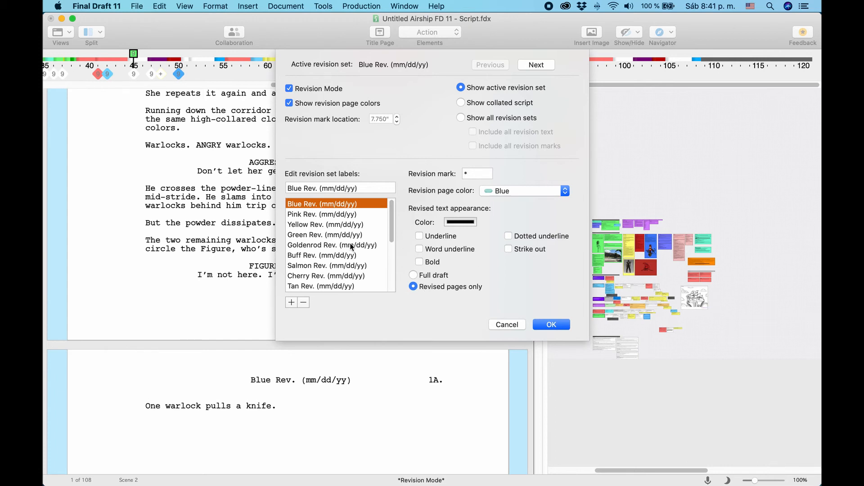
pyautogui.click(291, 302)
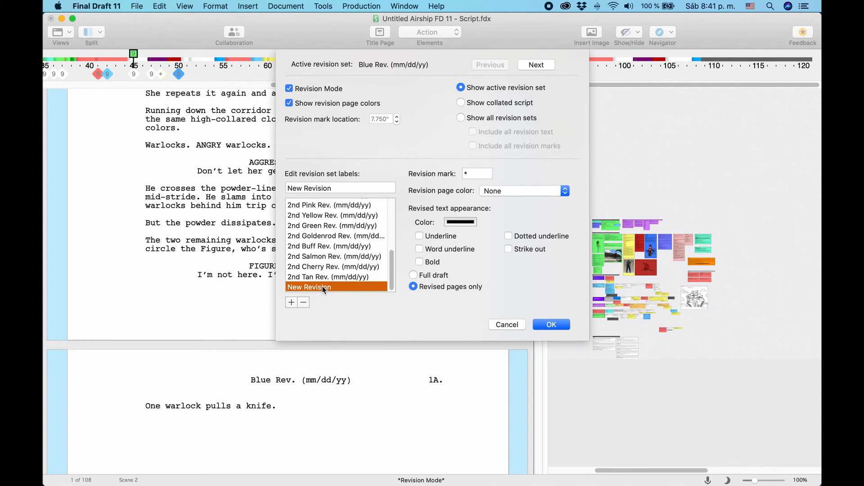
pyautogui.click(303, 304)
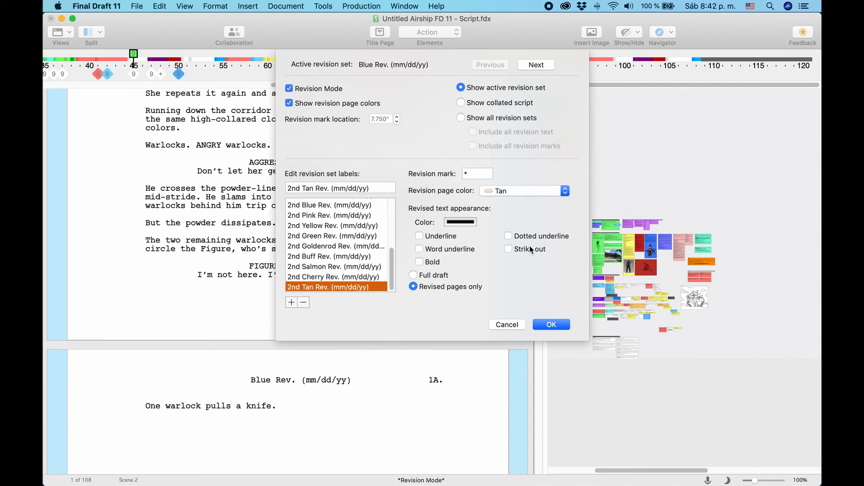
# Step: Review the revision page colors, try the collated script and all revision sets display options, and cancel the revision settings
pyautogui.click(564, 196)
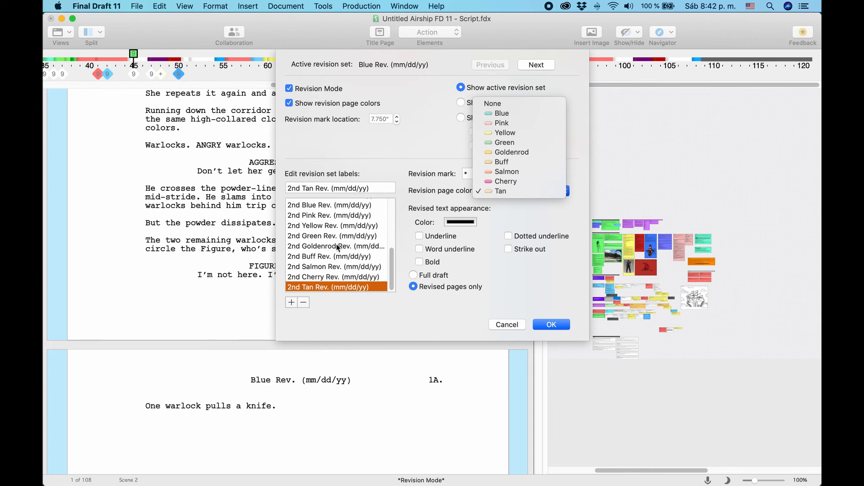
pyautogui.click(346, 261)
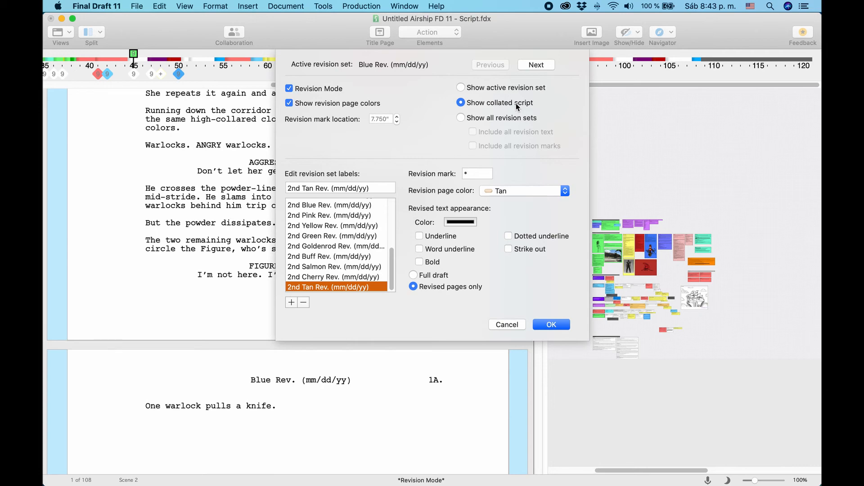
pyautogui.click(511, 117)
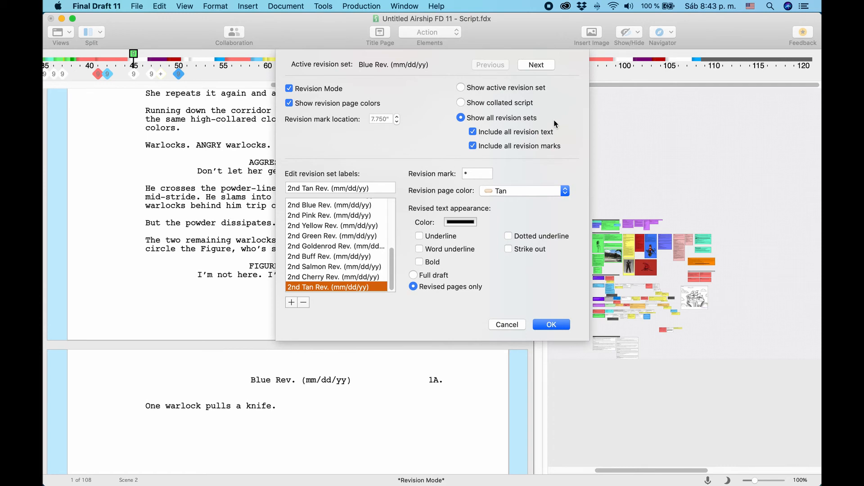
pyautogui.click(505, 130)
pyautogui.click(472, 133)
pyautogui.click(507, 324)
# Step: Review the production commands and the items available for customizing the toolbar, leaving the toolbar as it is
pyautogui.click(361, 5)
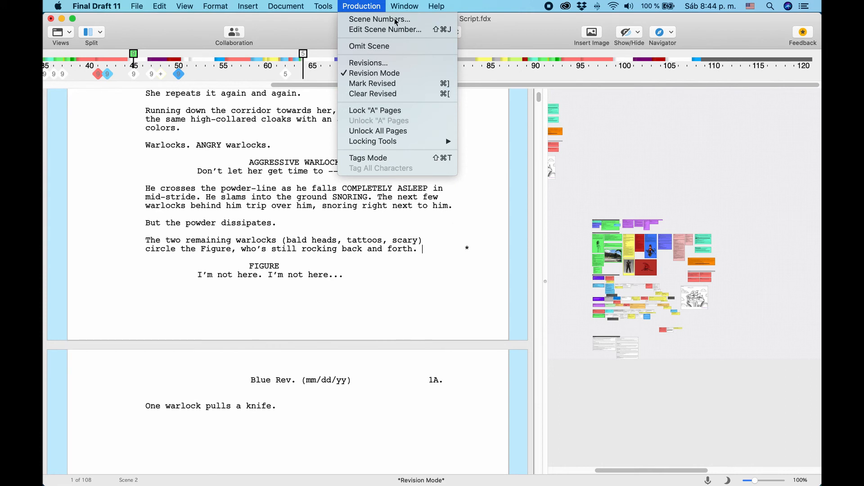
pyautogui.click(402, 201)
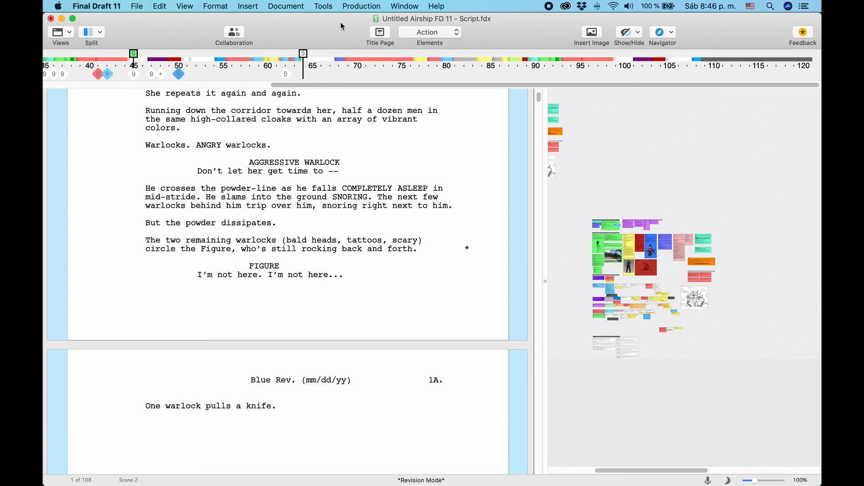
pyautogui.click(180, 7)
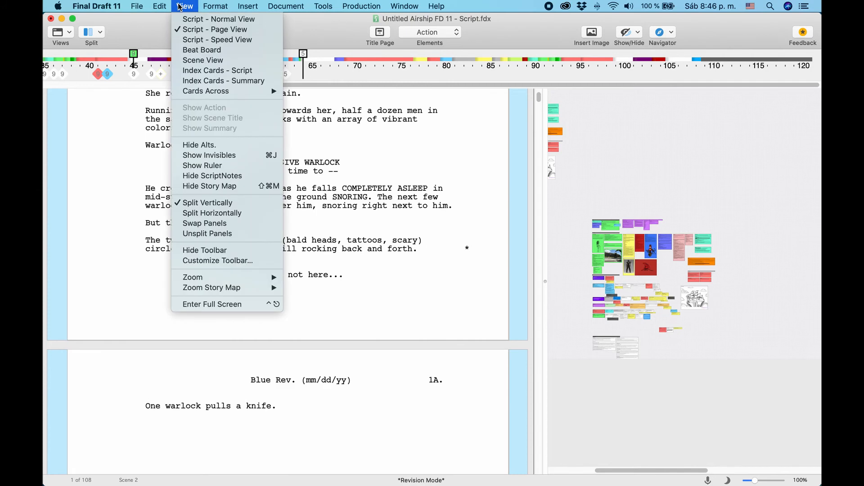
pyautogui.click(223, 262)
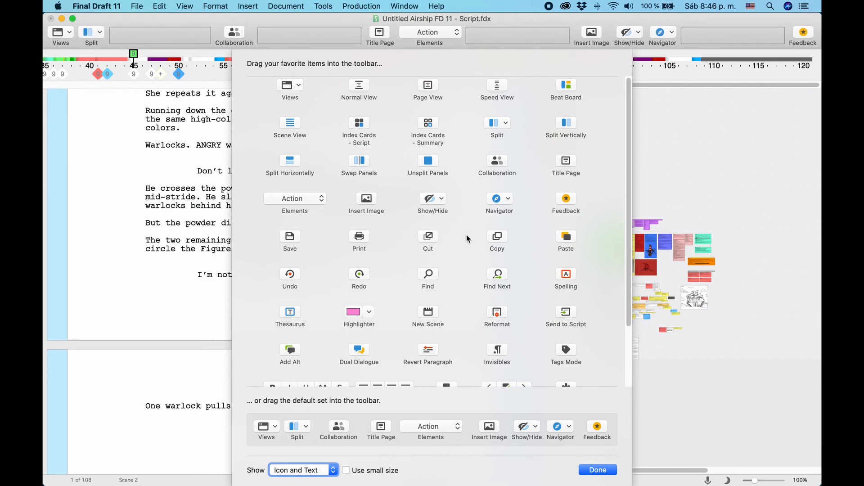
pyautogui.click(363, 127)
pyautogui.moveTo(363, 127); pyautogui.dragTo(373, 199)
pyautogui.press('Return')
# Step: Add a watermark with the text "Watermark" to the script
pyautogui.click(285, 6)
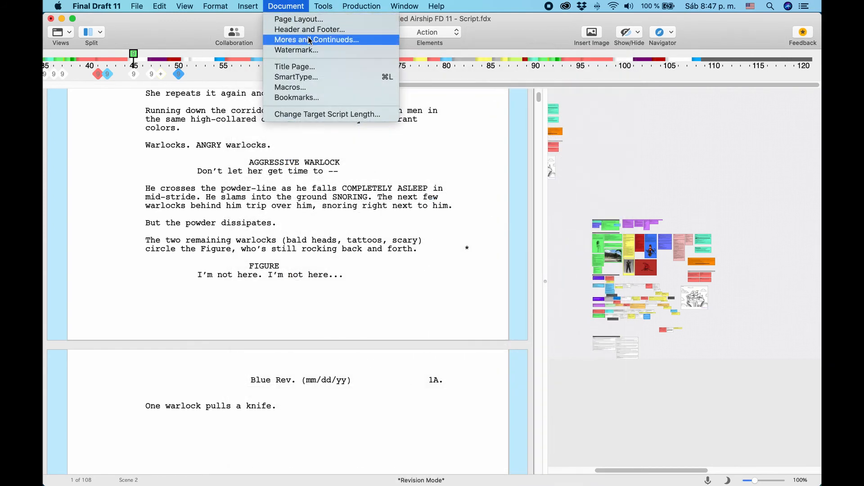
pyautogui.click(297, 50)
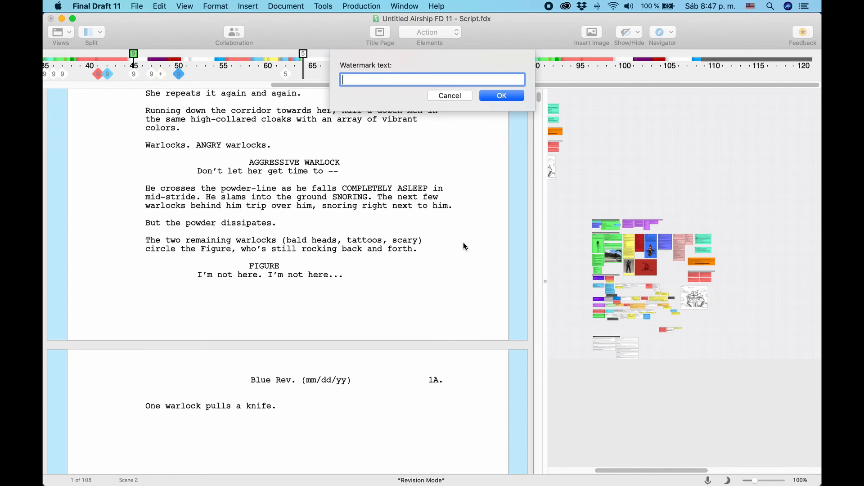
pyautogui.write('Watermark')
pyautogui.click(502, 96)
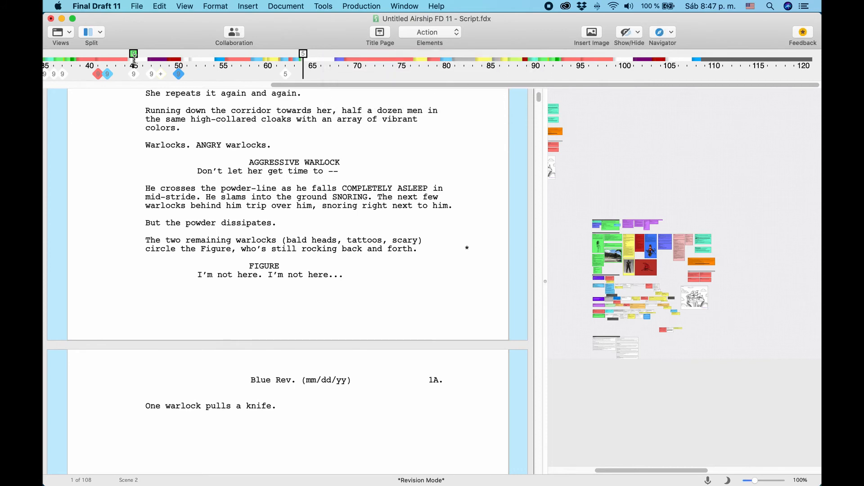
# Step: Preview the printed script pages to check the watermark, and close the print preview
pyautogui.click(135, 6)
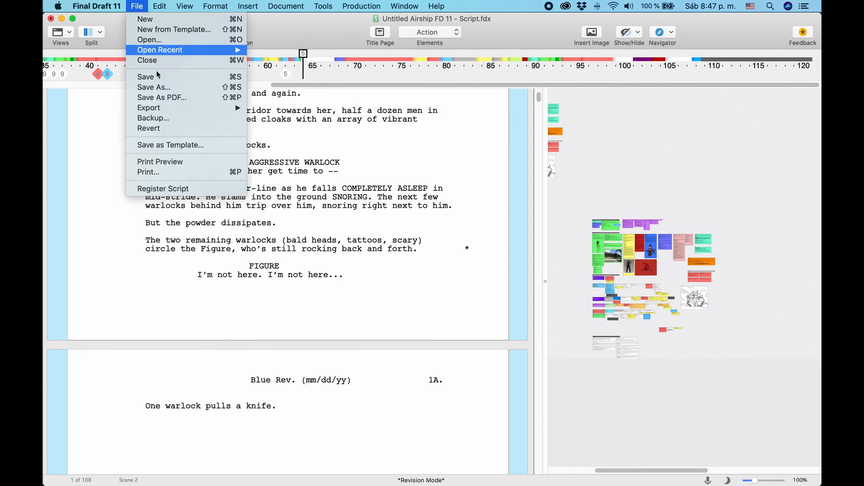
pyautogui.click(191, 163)
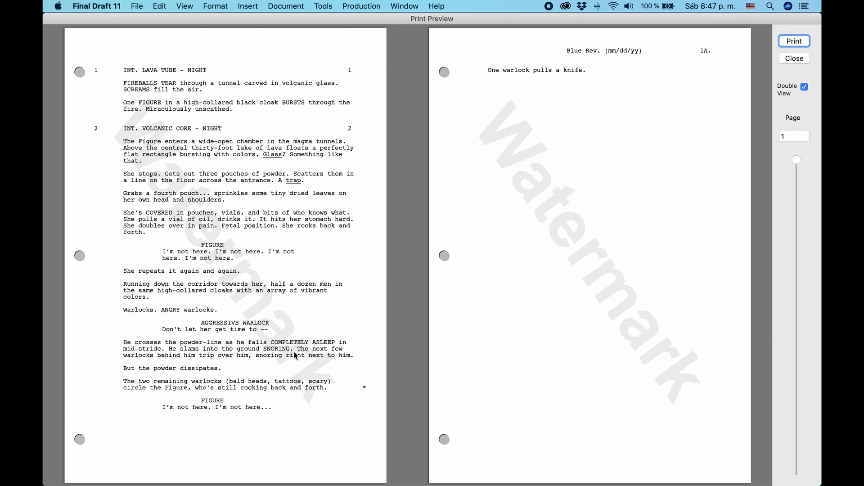
pyautogui.click(807, 59)
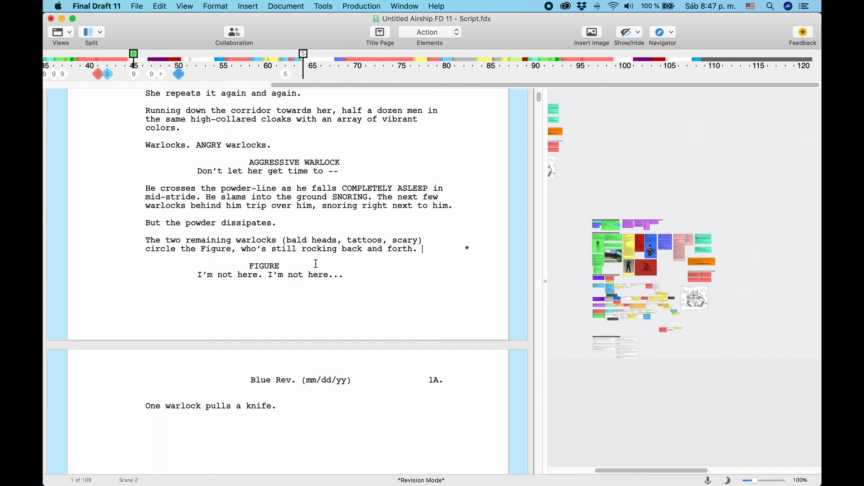
# Step: Review the SmartType character list and the script's macros with their shortcuts, leaving the macros as they are
pyautogui.click(286, 6)
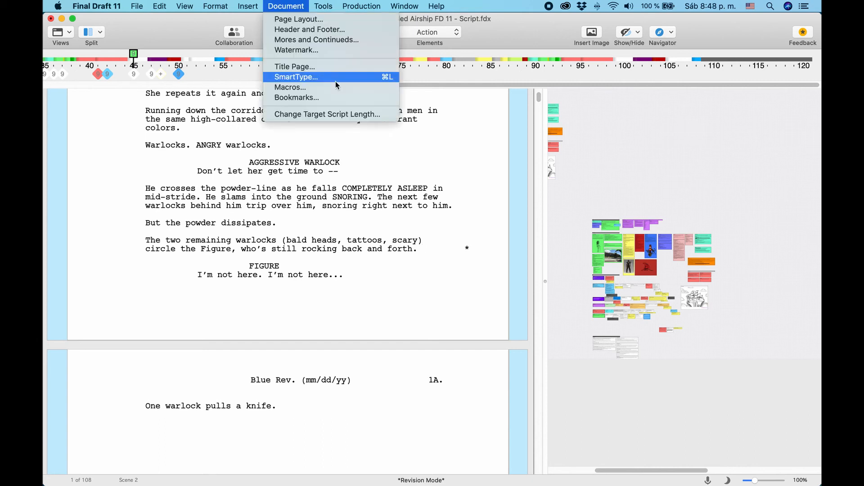
pyautogui.click(336, 81)
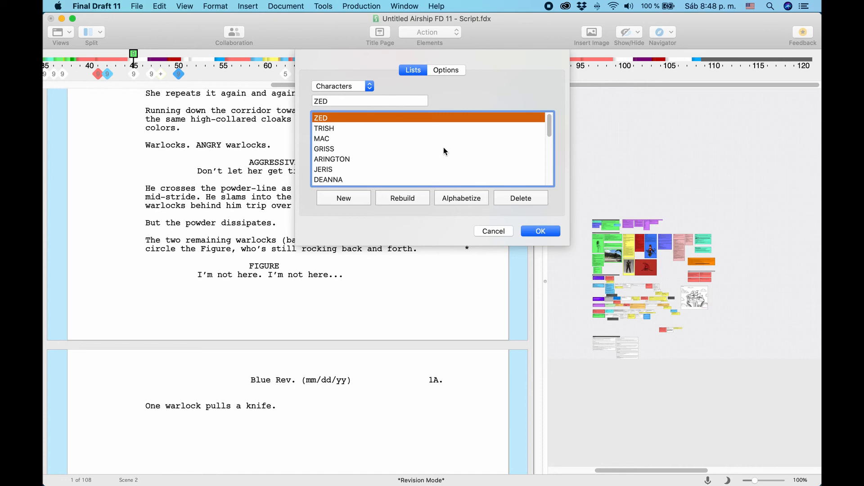
pyautogui.click(286, 6)
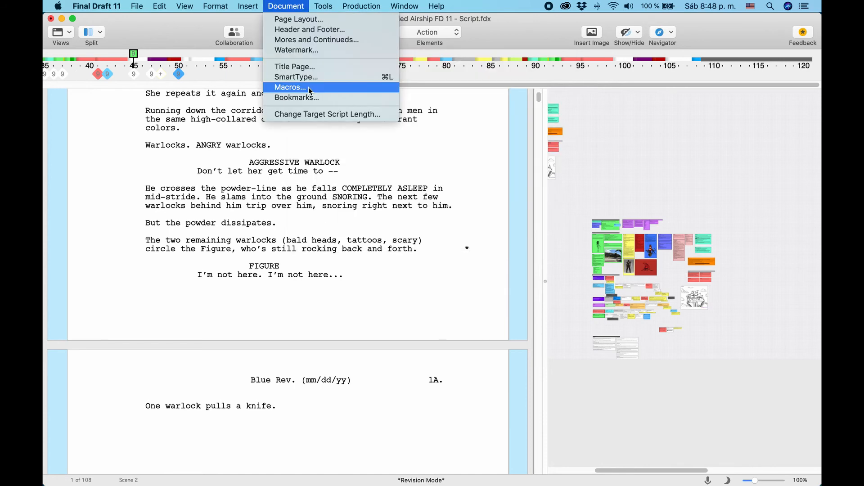
pyautogui.click(308, 87)
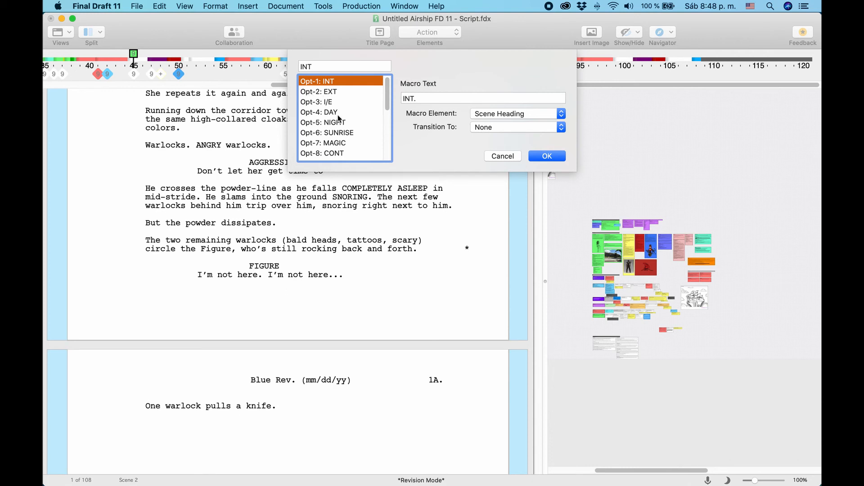
pyautogui.scroll(-5, 338, 115)
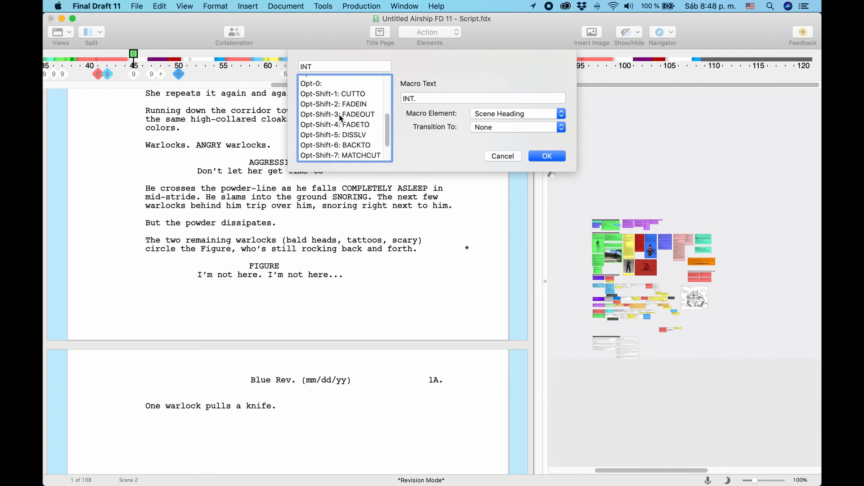
pyautogui.scroll(5, 339, 114)
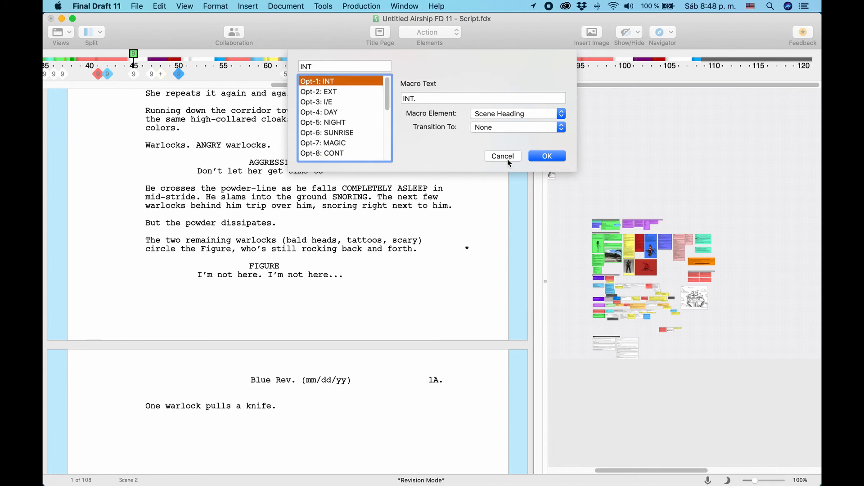
pyautogui.click(502, 156)
# Step: Go to the second "Bad Day at Work" bookmark in the script and close the bookmarks list
pyautogui.click(286, 5)
pyautogui.click(352, 101)
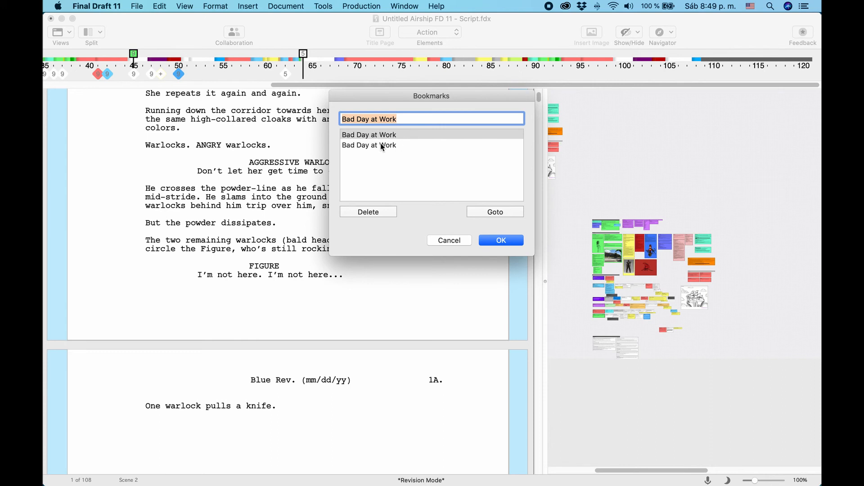
pyautogui.click(380, 144)
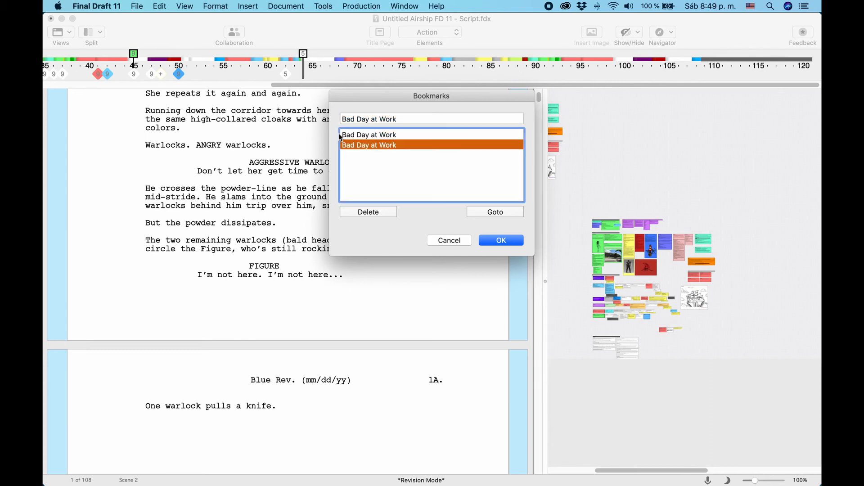
pyautogui.click(495, 212)
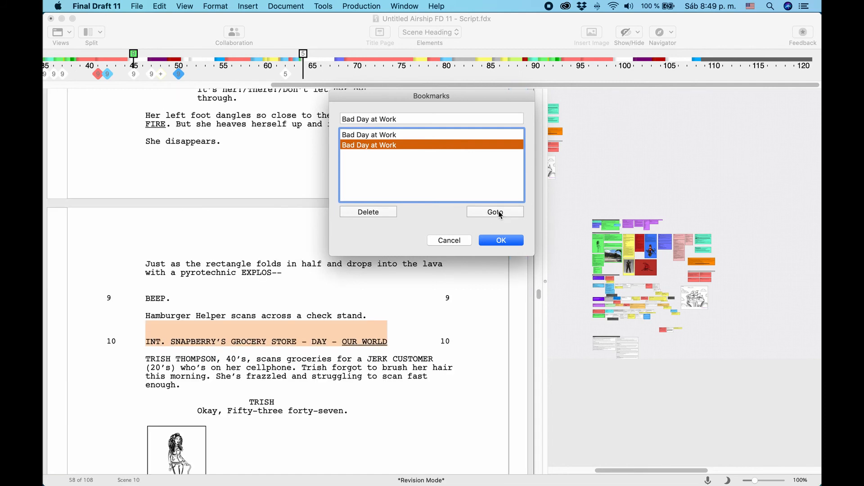
pyautogui.click(501, 241)
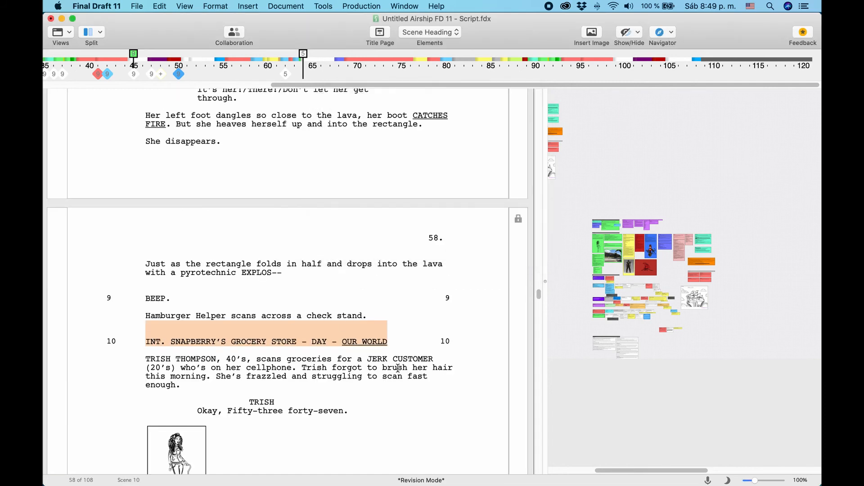
# Step: Look up names with the prefix "f" in the Names Database, browse the list, and close the database
pyautogui.click(323, 6)
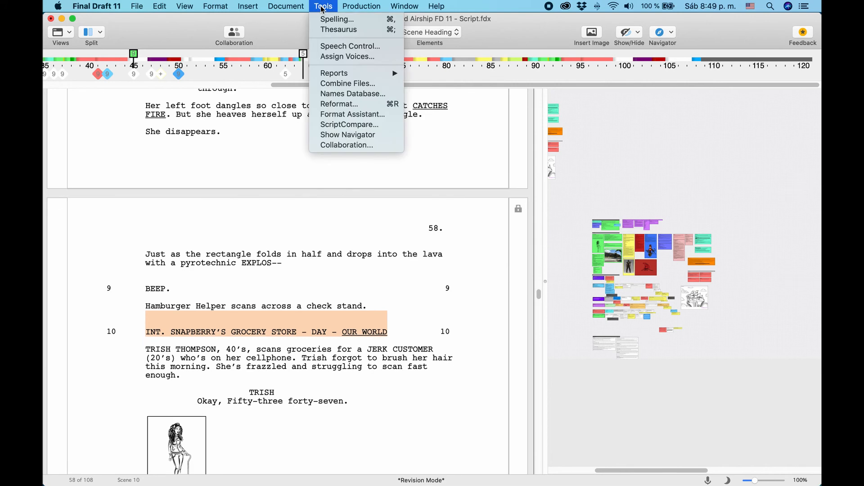
pyautogui.click(388, 97)
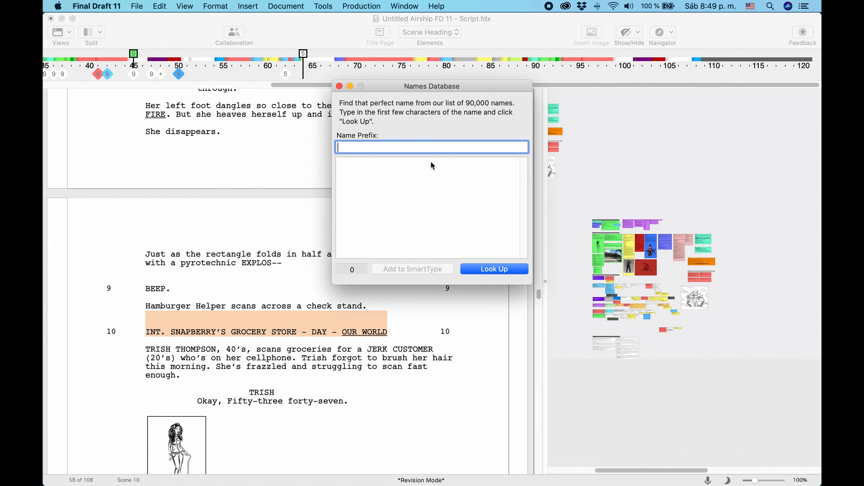
pyautogui.write('f')
pyautogui.click(500, 269)
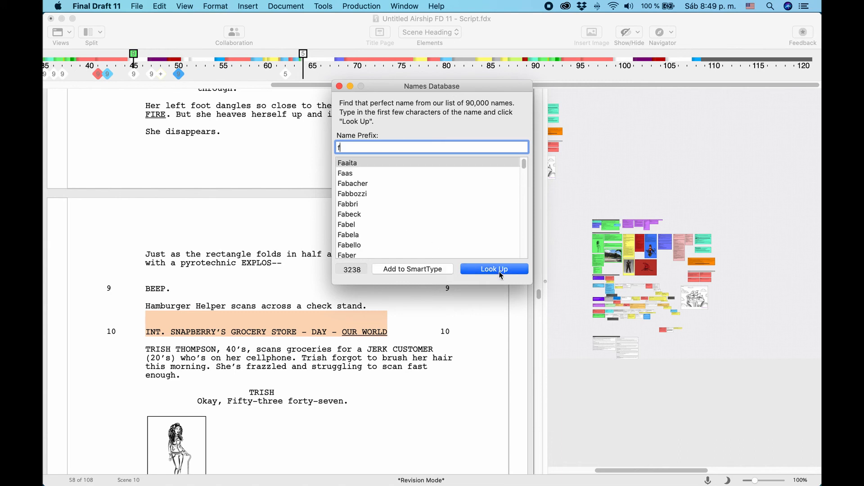
pyautogui.scroll(-3, 432, 212)
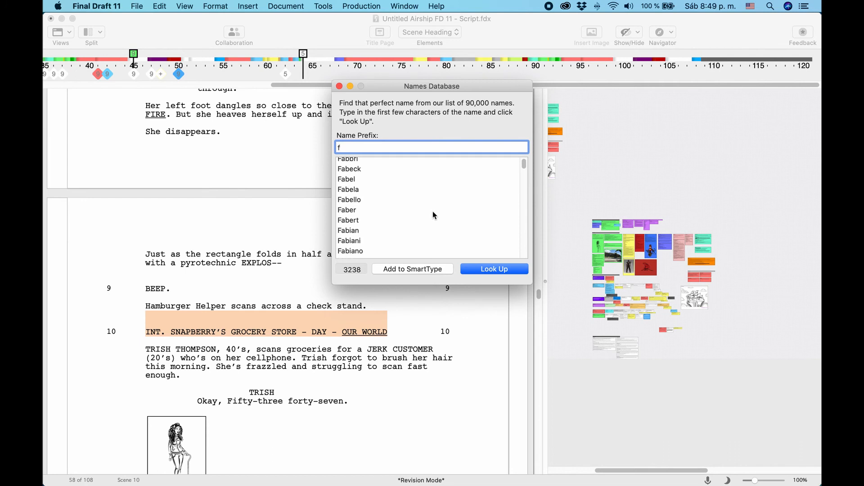
pyautogui.scroll(1, 433, 212)
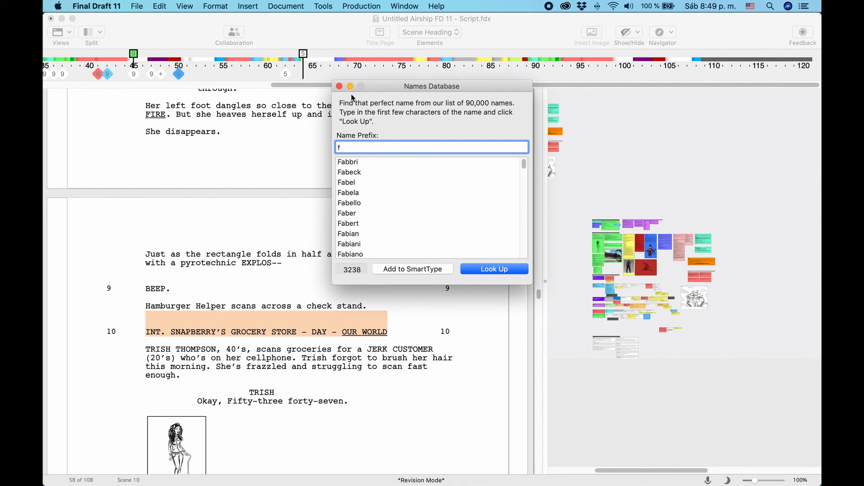
pyautogui.click(340, 86)
# Step: Run the Format Assistant on the script, advance past the starting-spaces violation without fixing it, and close the assistant
pyautogui.click(323, 6)
pyautogui.click(366, 106)
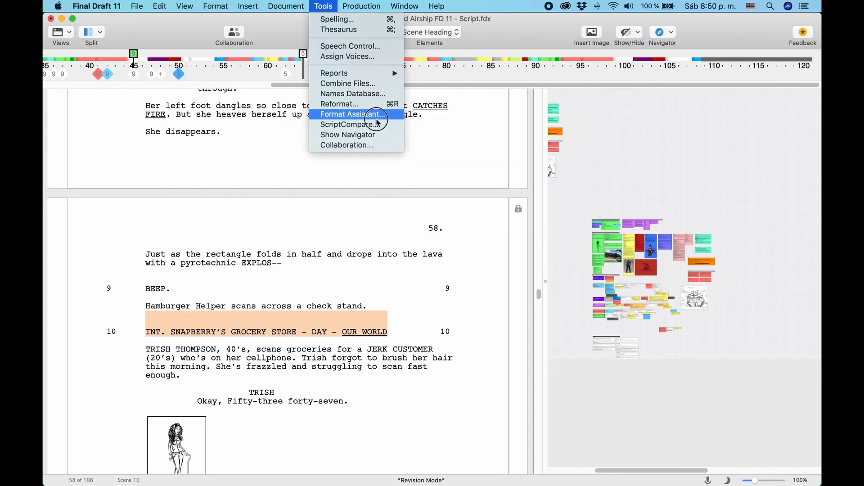
pyautogui.click(376, 118)
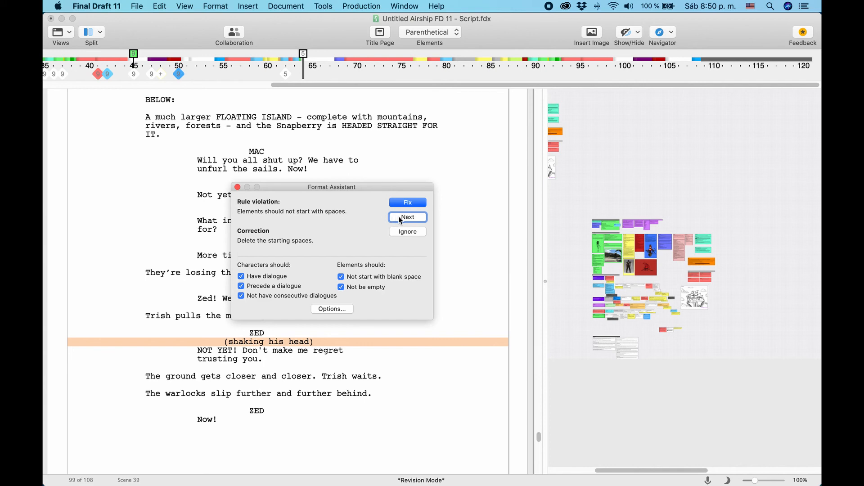
pyautogui.click(398, 216)
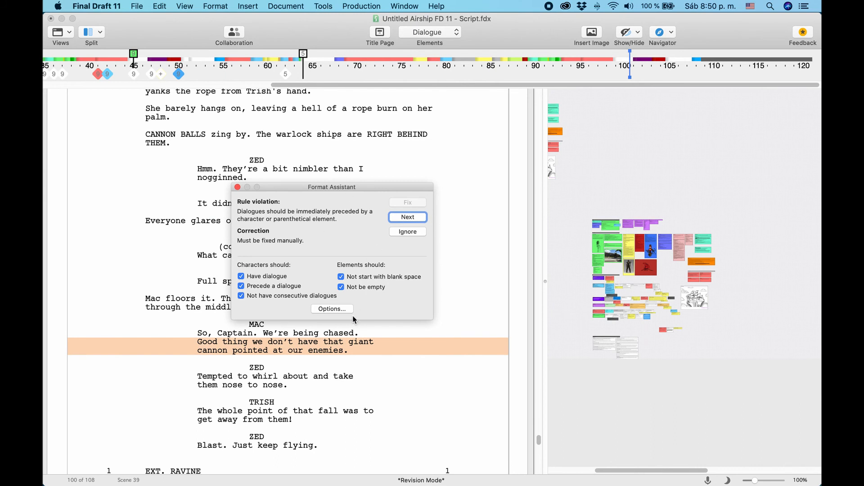
pyautogui.click(237, 187)
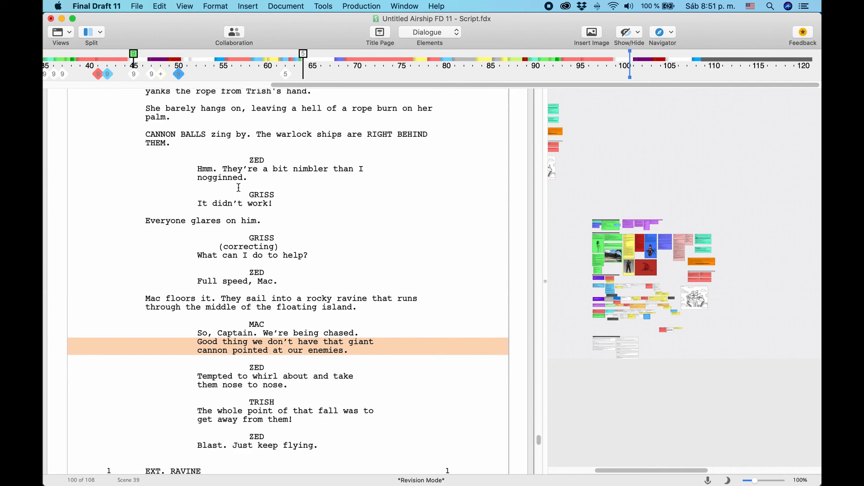
# Step: Open ScriptCompare to see how another script is chosen for comparison, and cancel it
pyautogui.click(323, 6)
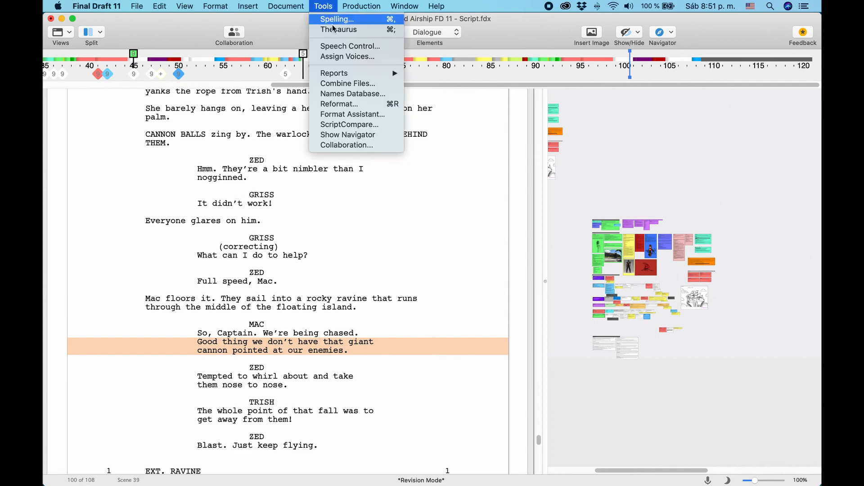
pyautogui.click(349, 124)
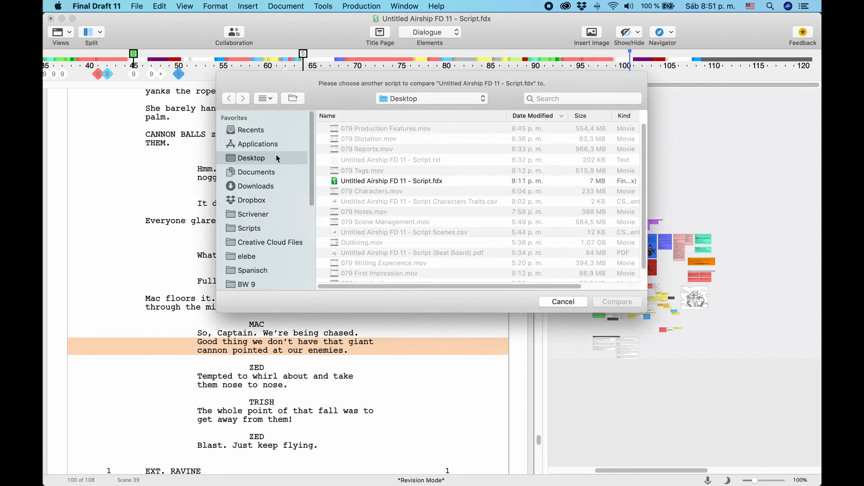
pyautogui.click(562, 302)
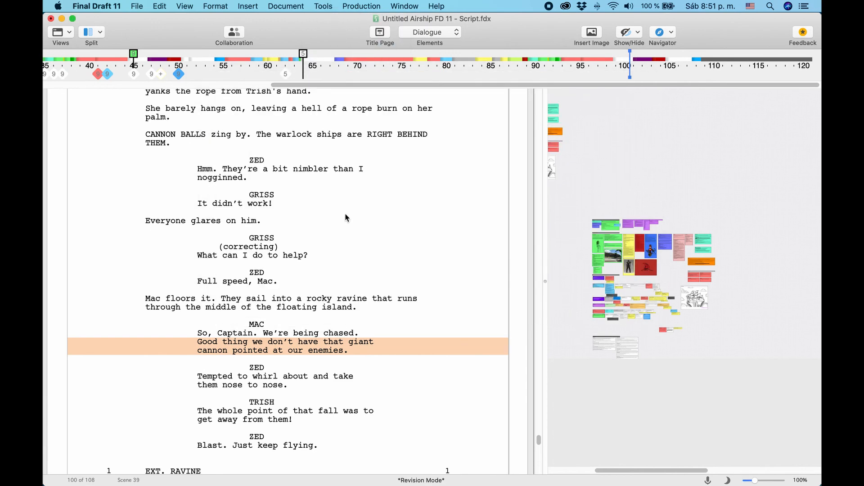